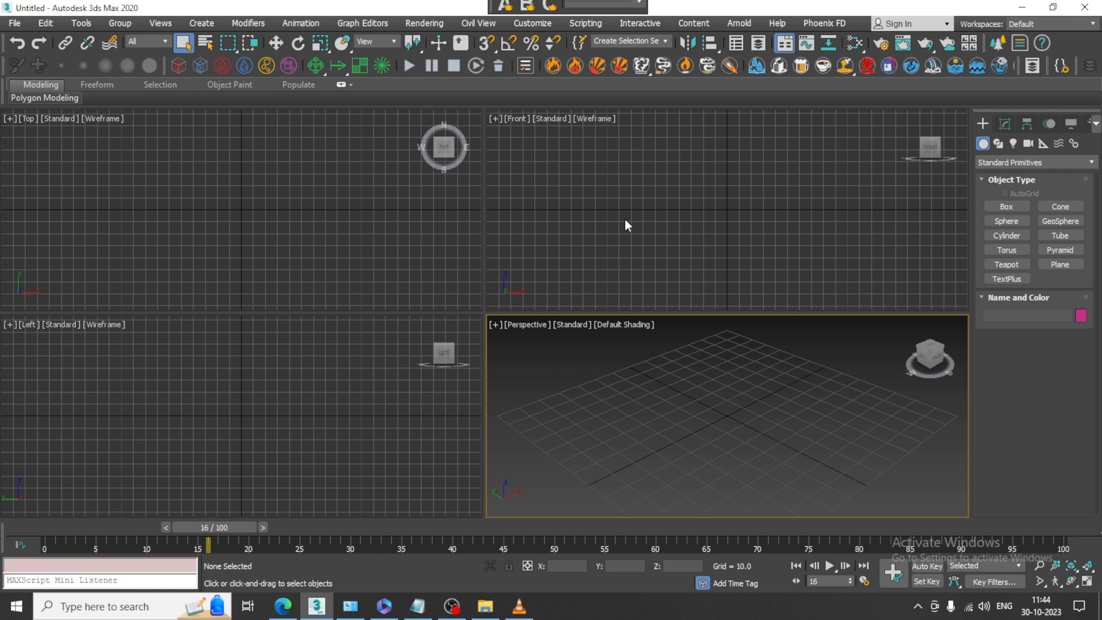
left_click(622, 220)
left_click(344, 224)
left_click(365, 404)
left_click(614, 402)
left_click(604, 226)
left_click(338, 229)
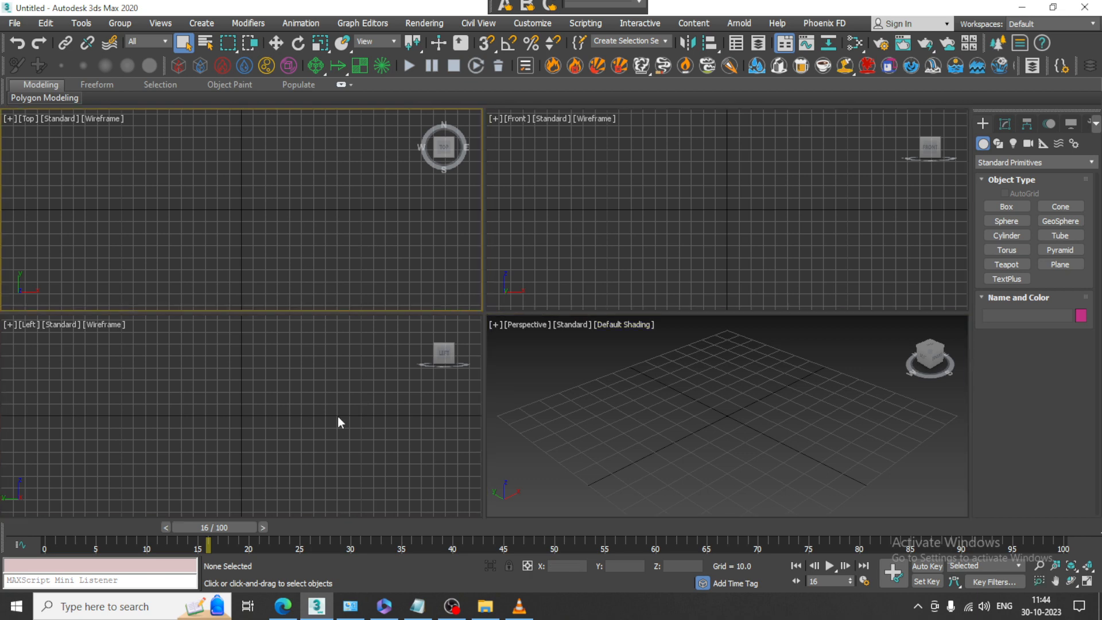
left_click(338, 417)
left_click(757, 446)
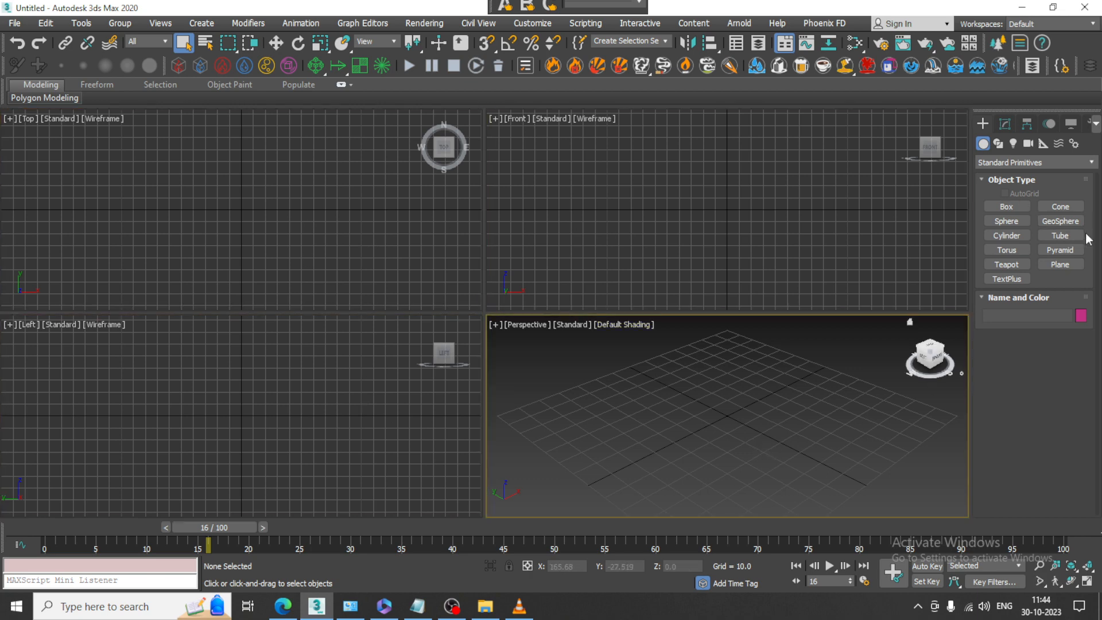
Create a large ground plane covering the whole grid in the maximized Perspective view
left_click(1060, 264)
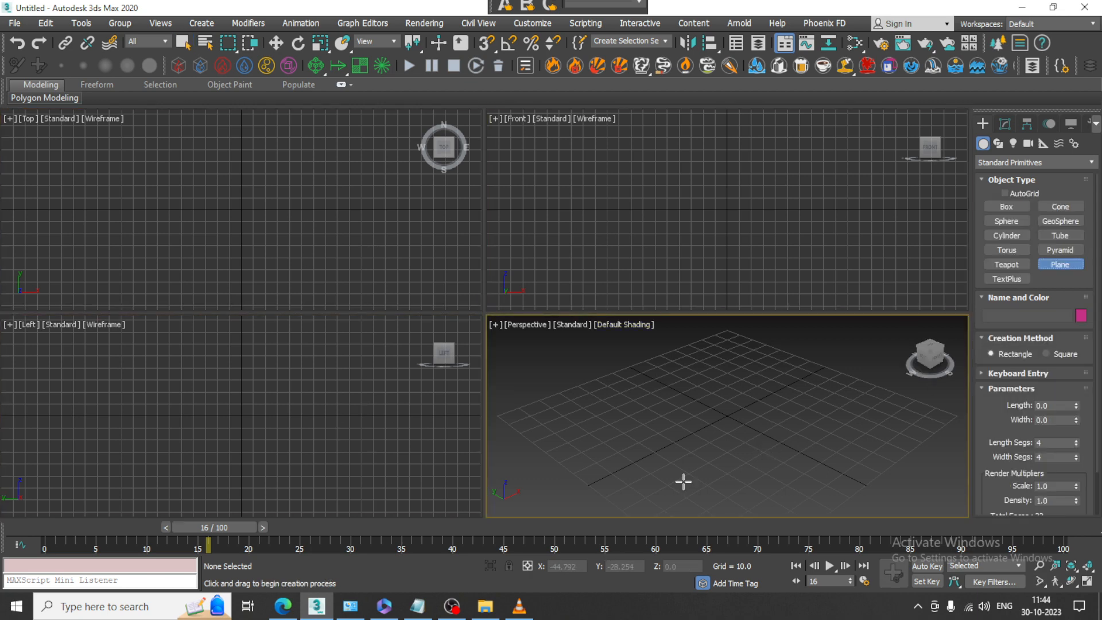
key("alt+w")
left_click_drag(533, 175, 508, 614)
key("w")
middle_click_drag(660, 342, 688, 304, "alt")
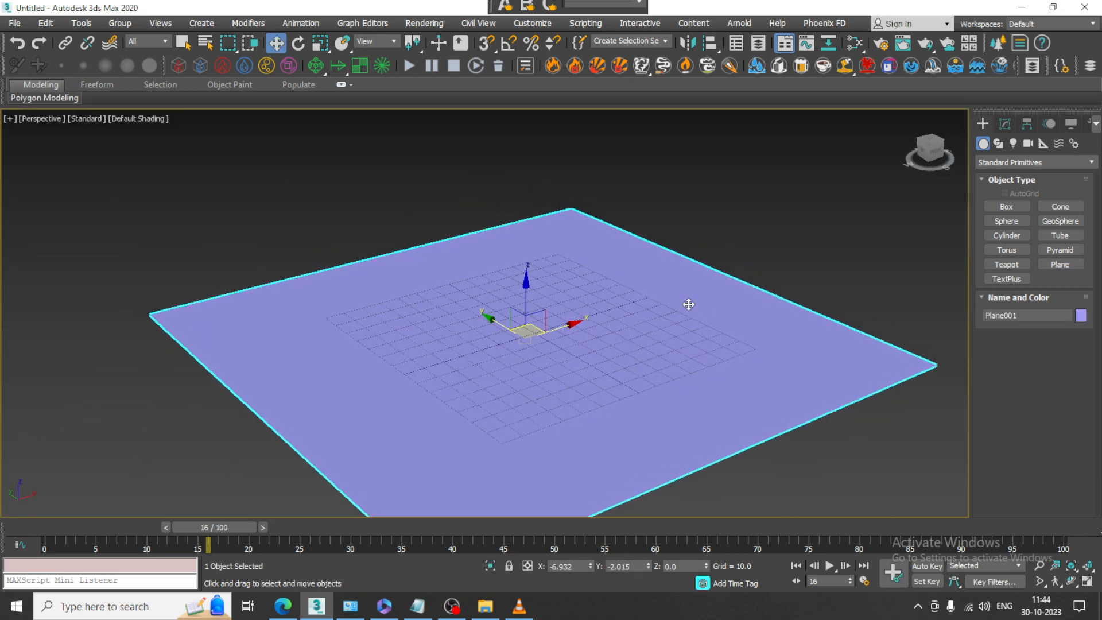
Switch to Notepad, write "Taper" on the first line, and return to 3ds Max
left_click(417, 605)
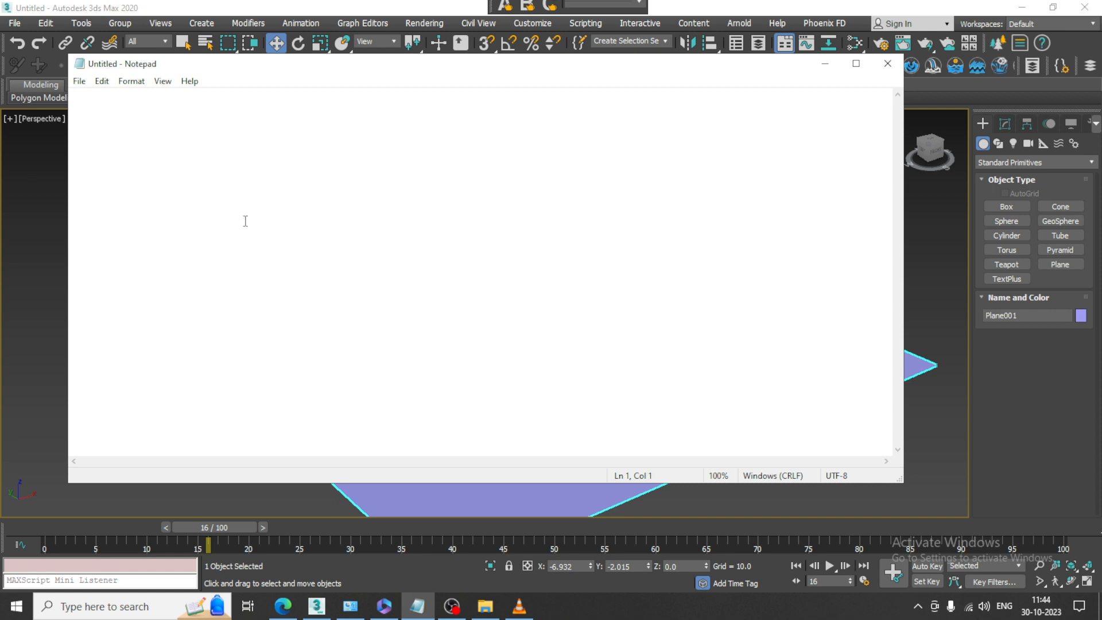
type("Taper")
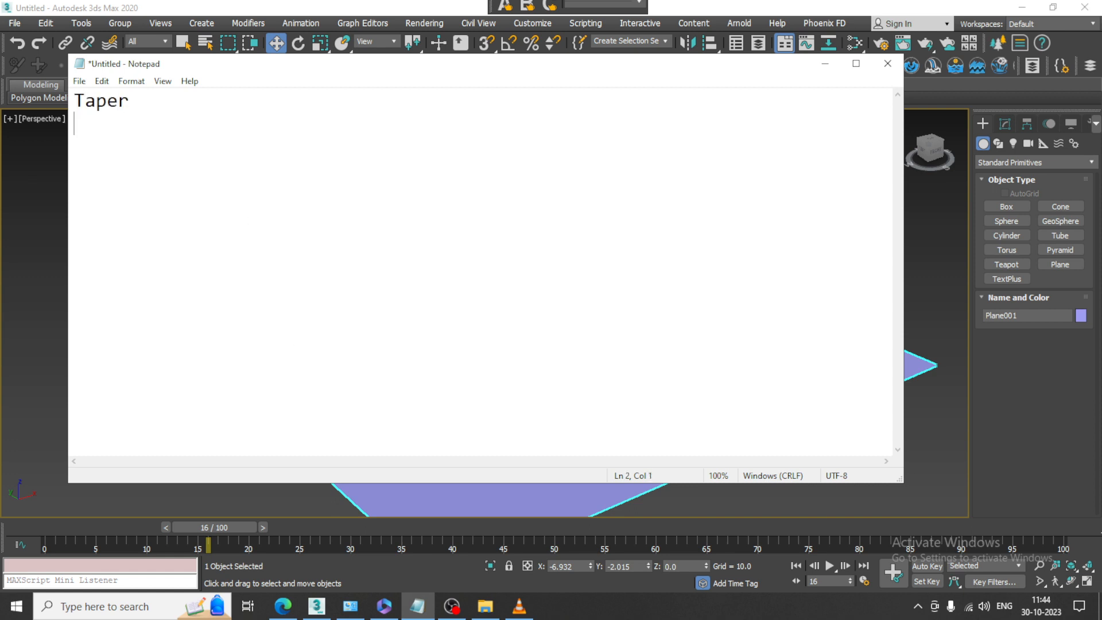
left_click(824, 64)
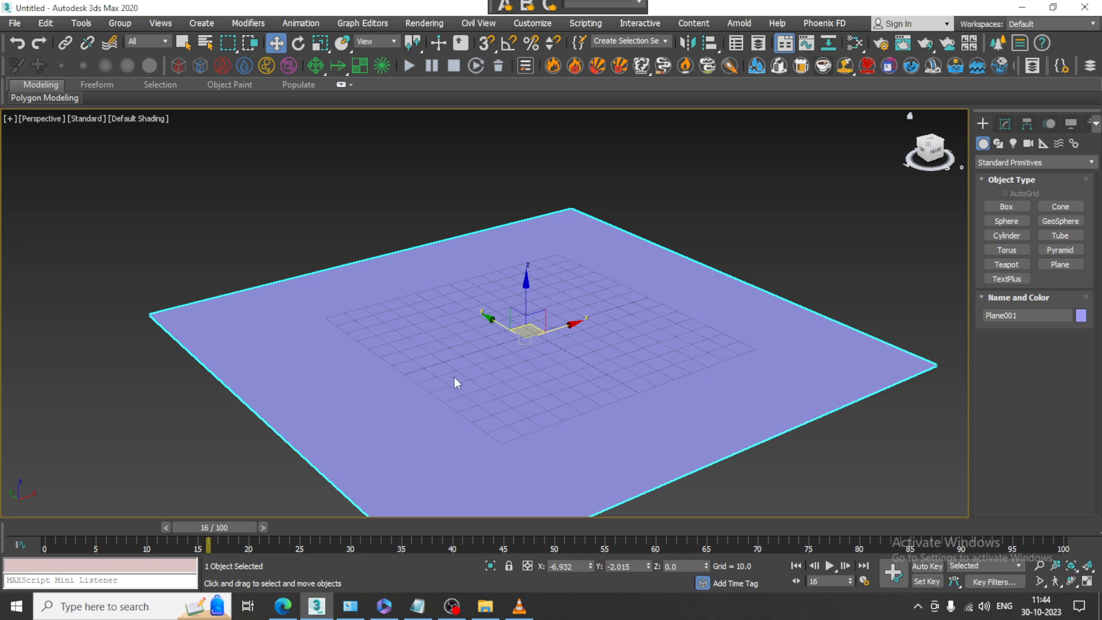
Create a tall box standing on the plane, about 39 long, 41 wide and 110 high
left_click(1005, 206)
left_click_drag(474, 352, 451, 404)
left_click(442, 178)
key("w")
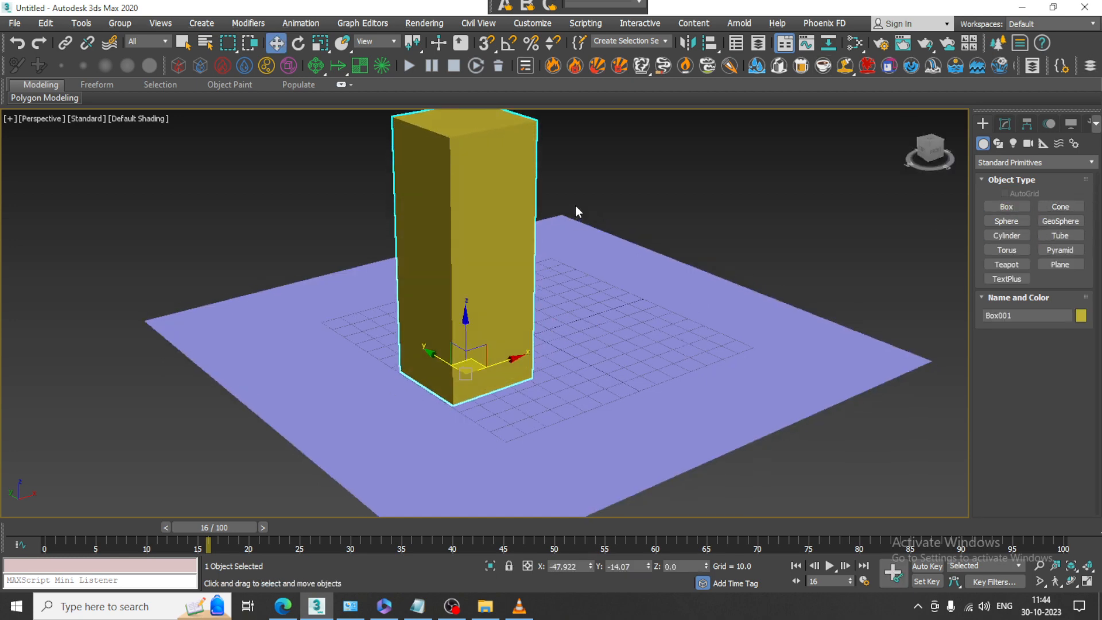
Show edged faces and set the box to 8 length, 9 width and 18 height segments
key("F4")
left_click(1005, 123)
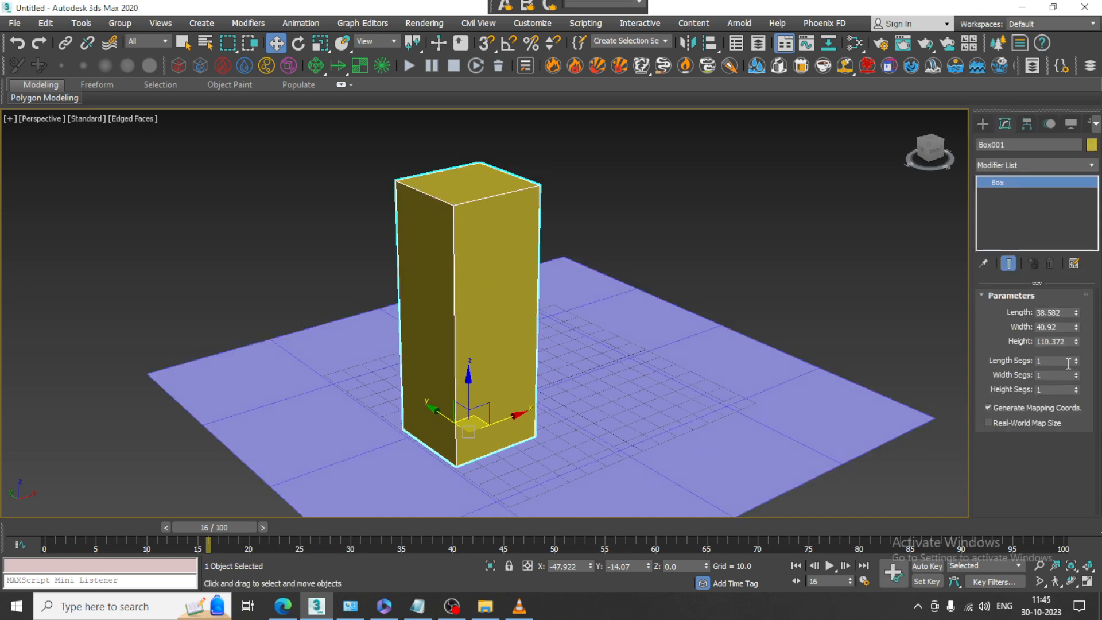
left_click_drag(1076, 362, 1081, 352)
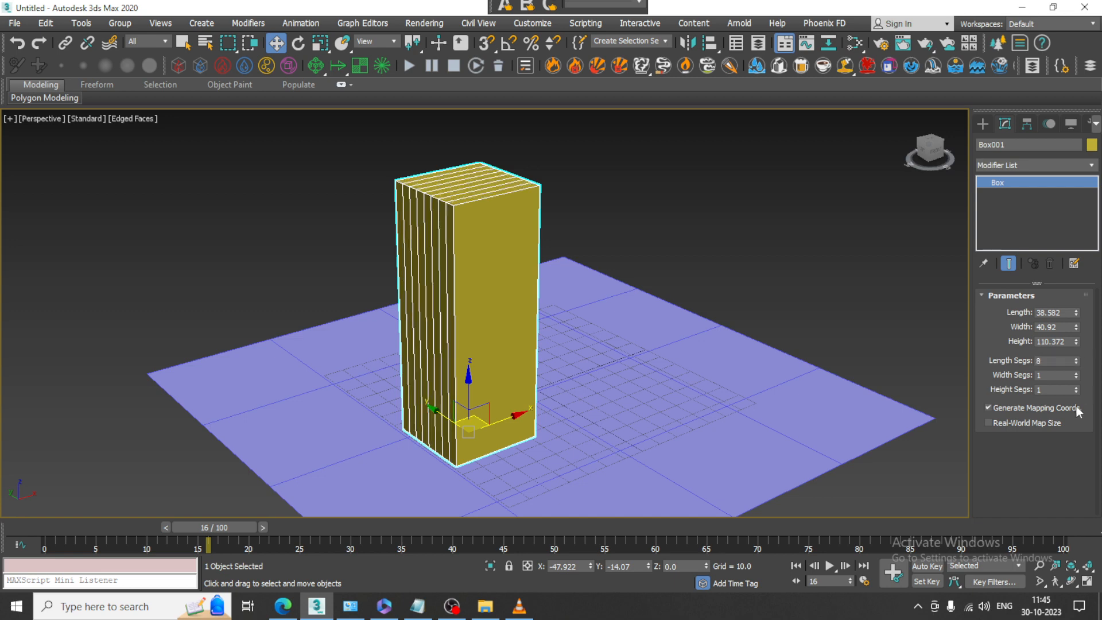
left_click_drag(1076, 389, 1078, 358)
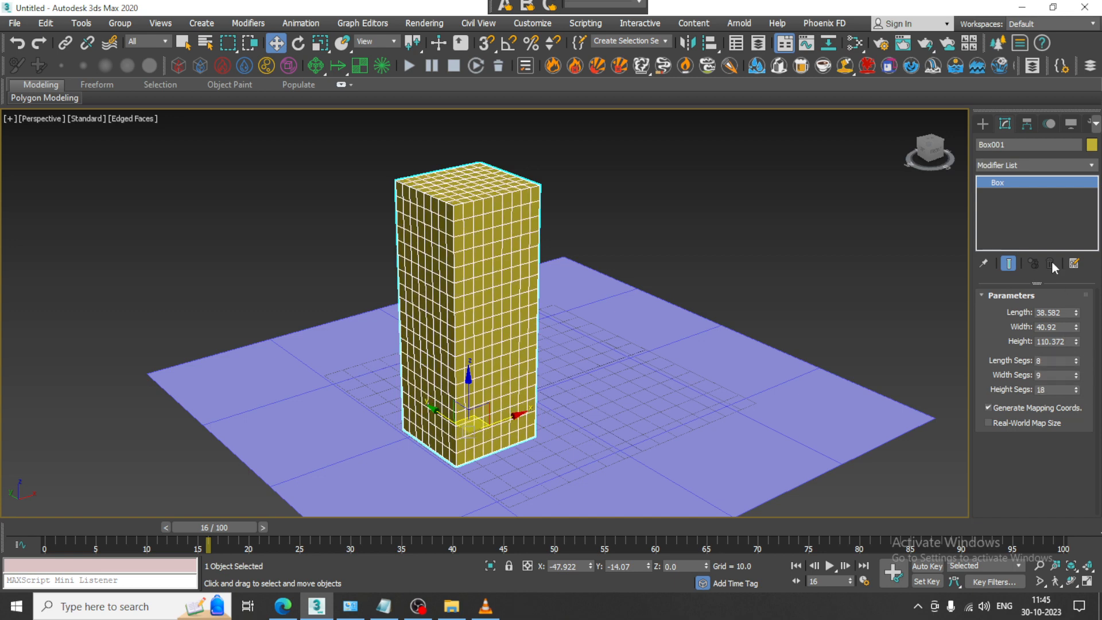
Apply a Taper modifier to the segmented box
left_click(1021, 169)
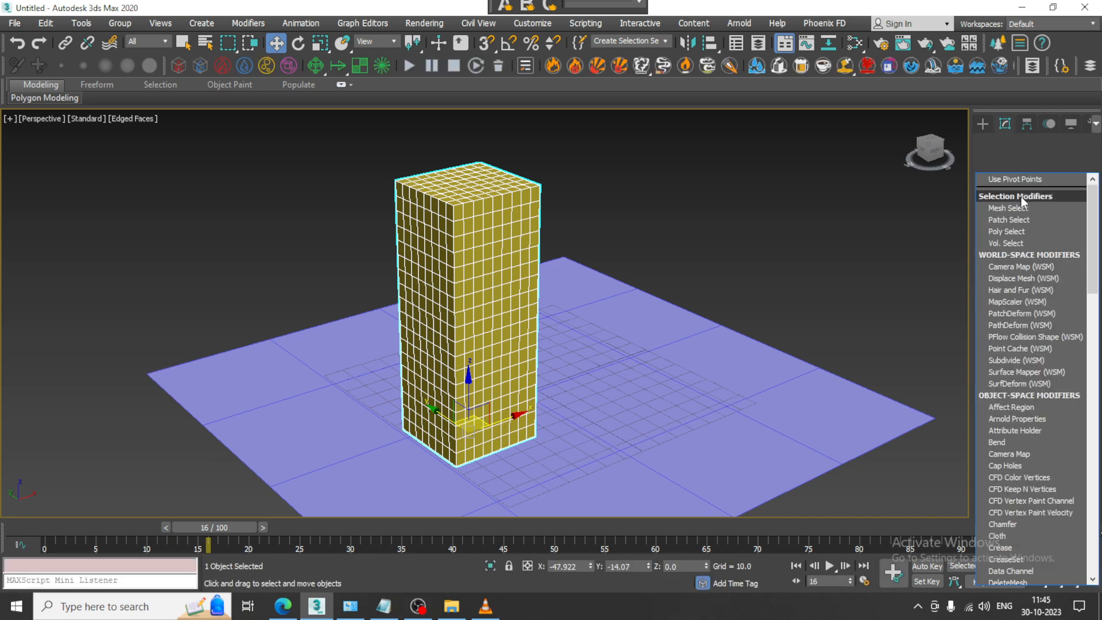
type("t")
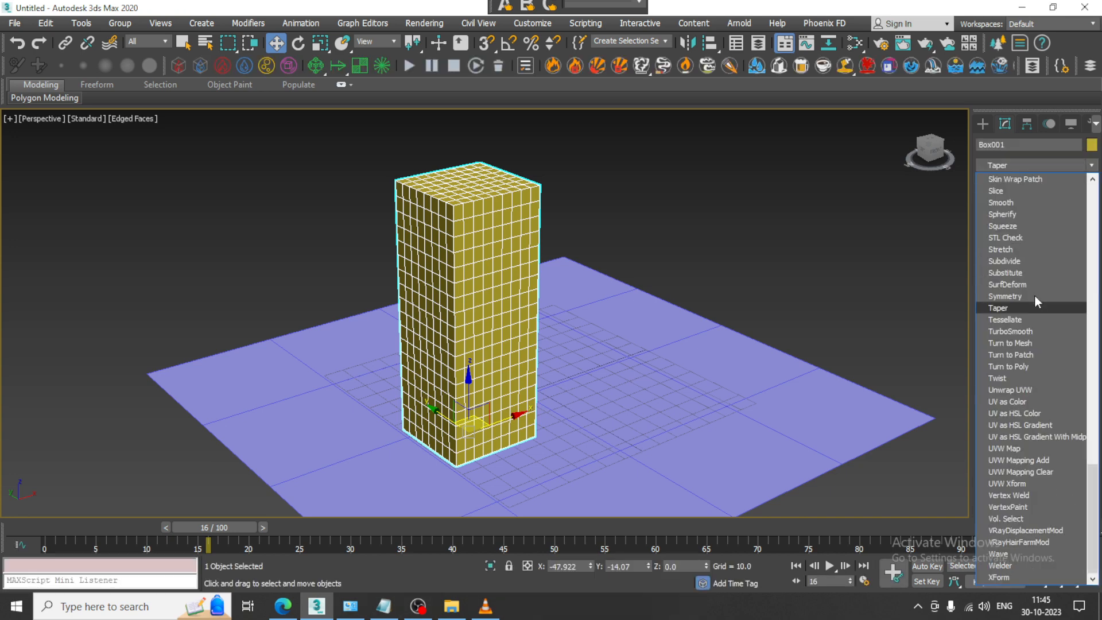
left_click(1036, 308)
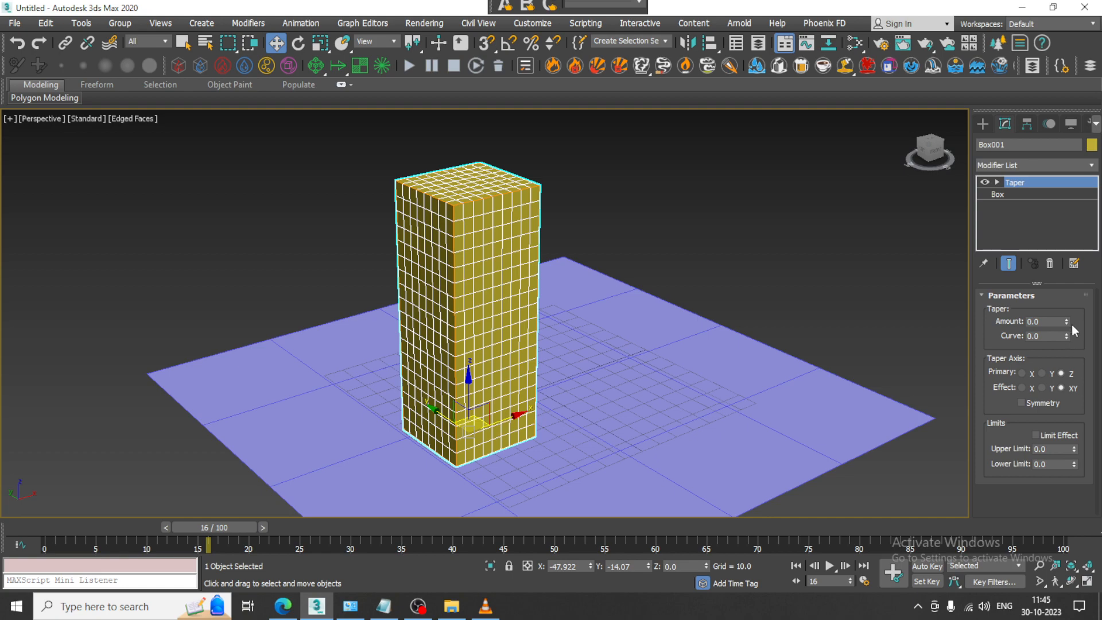
Try a taper amount of 0.32 on the box and undo it
left_click_drag(1066, 320, 1069, 359)
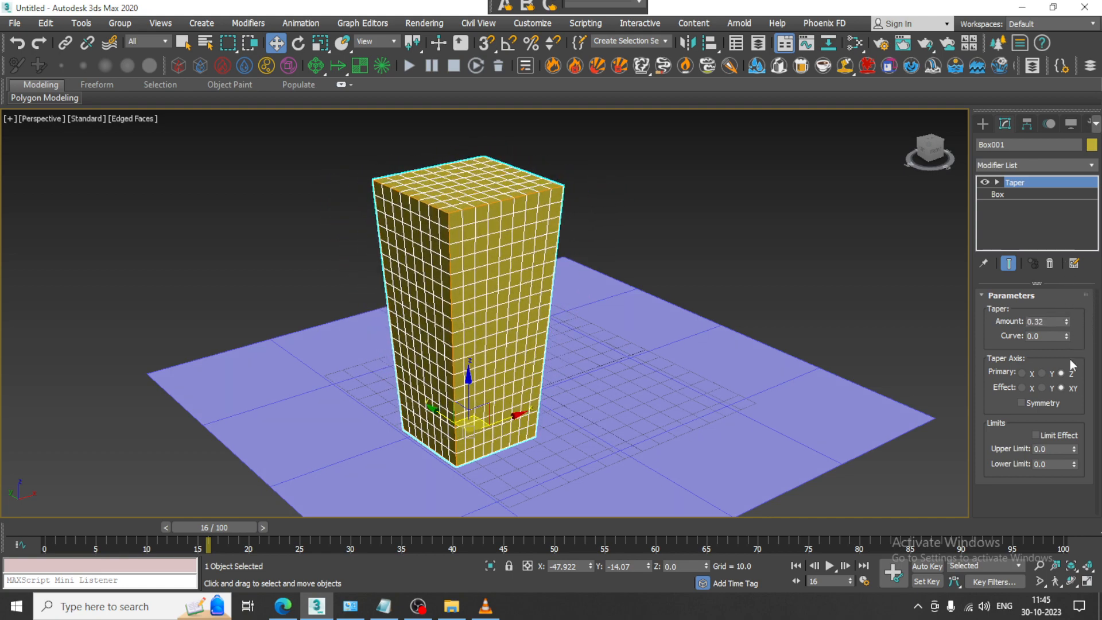
key("ctrl+z")
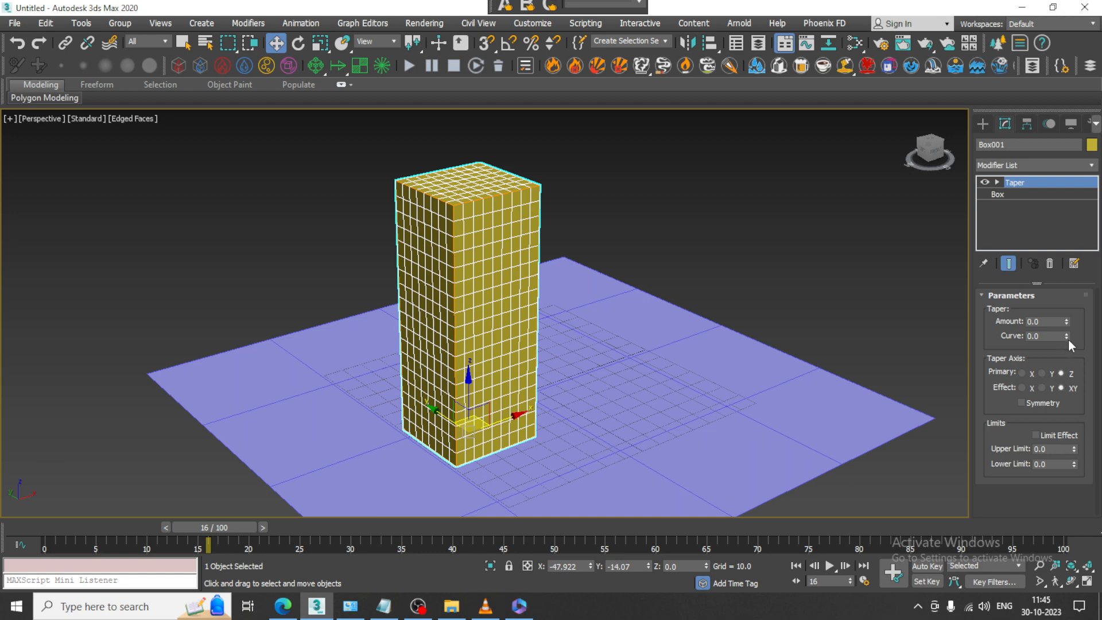
Set the taper curve to -2.15 and the taper amount to 1.26
left_click_drag(1065, 337, 1063, 485)
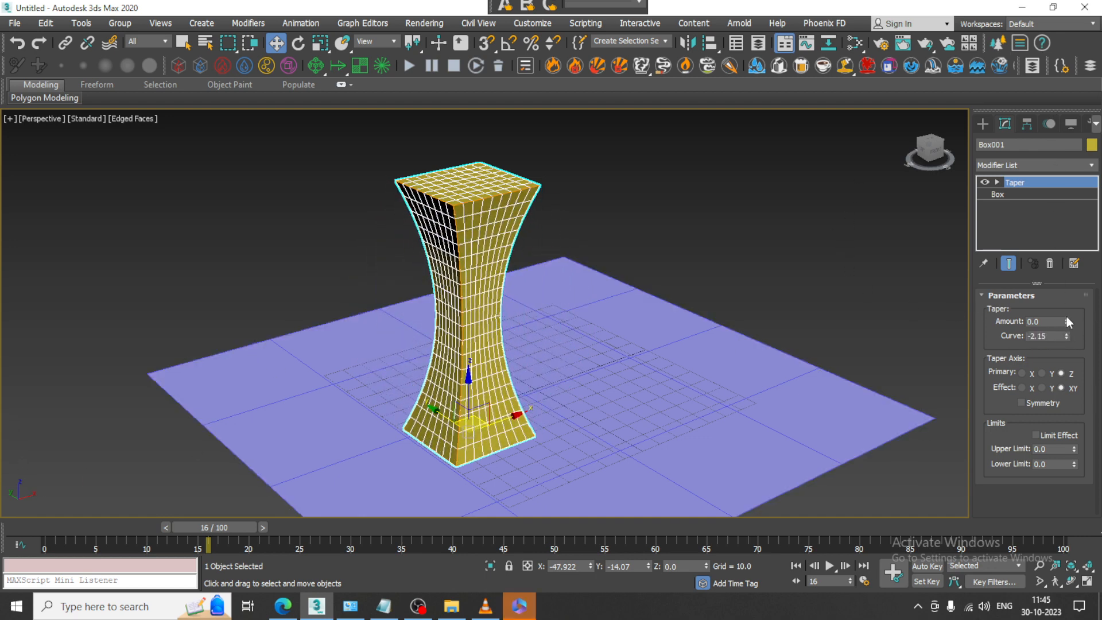
left_click_drag(1066, 319, 1062, 252)
Try the X and Y primary taper axes and single-axis effects, returning to primary Z with effect XY
left_click(1024, 374)
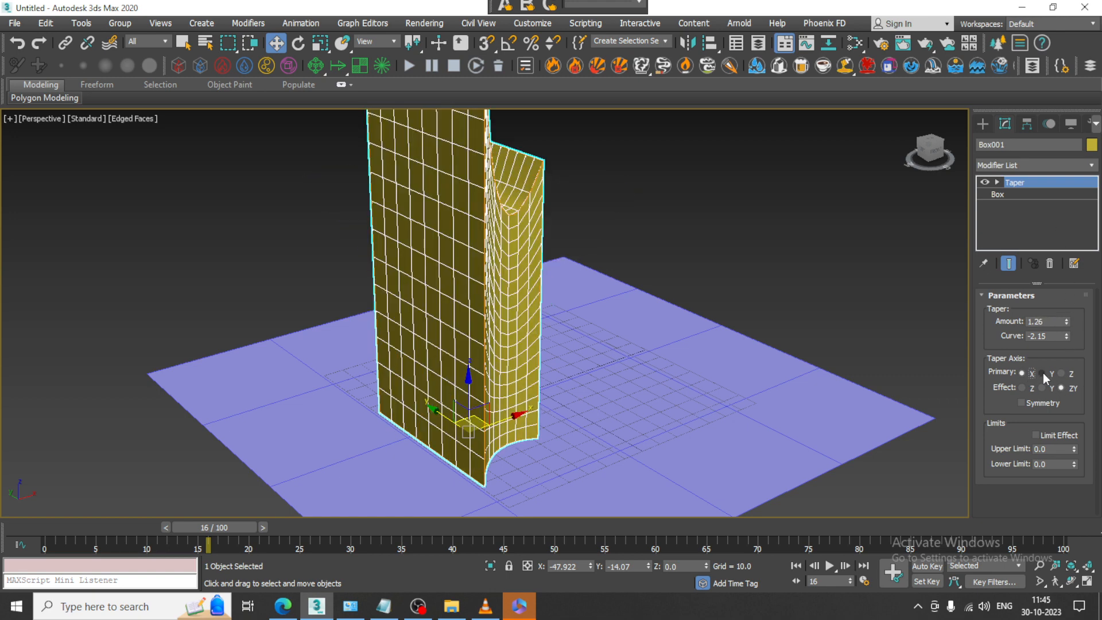
left_click(1042, 373)
left_click(1070, 374)
left_click(1029, 389)
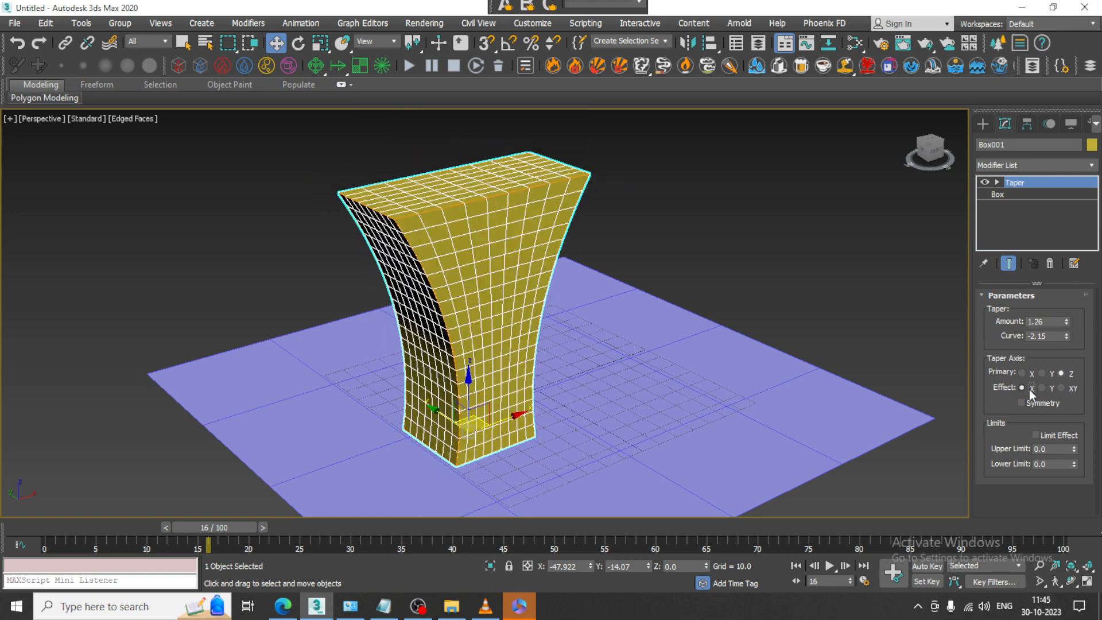
left_click(1047, 389)
left_click(1061, 388)
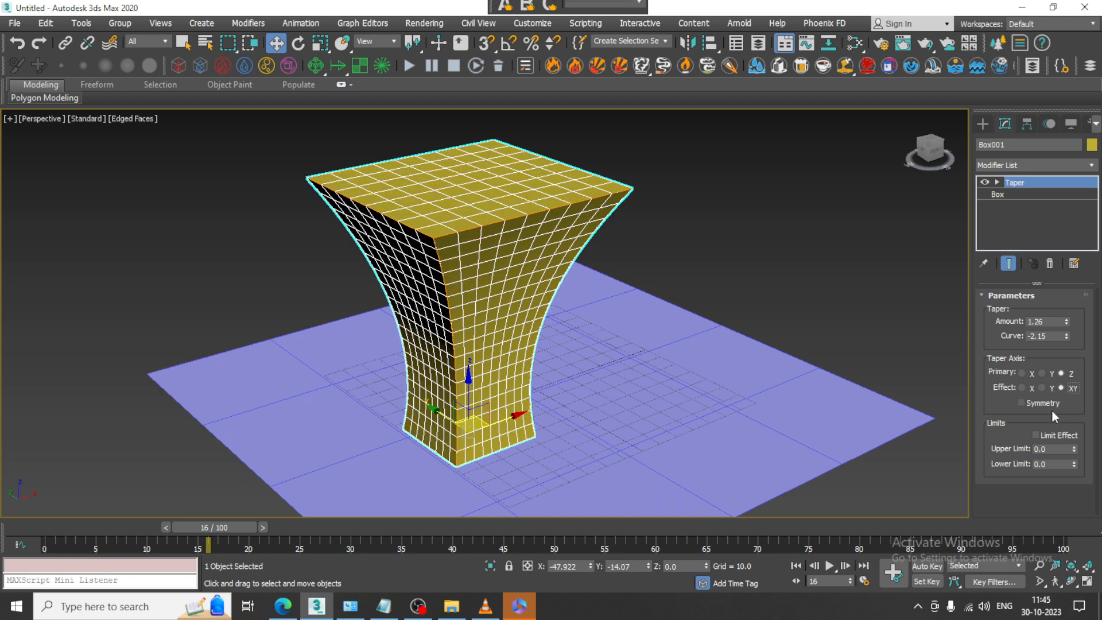
Try limiting the taper with an upper limit of 43.39, set the amount to 1.3, and turn the limit off
left_click(1052, 435)
left_click_drag(1073, 448, 1073, 424)
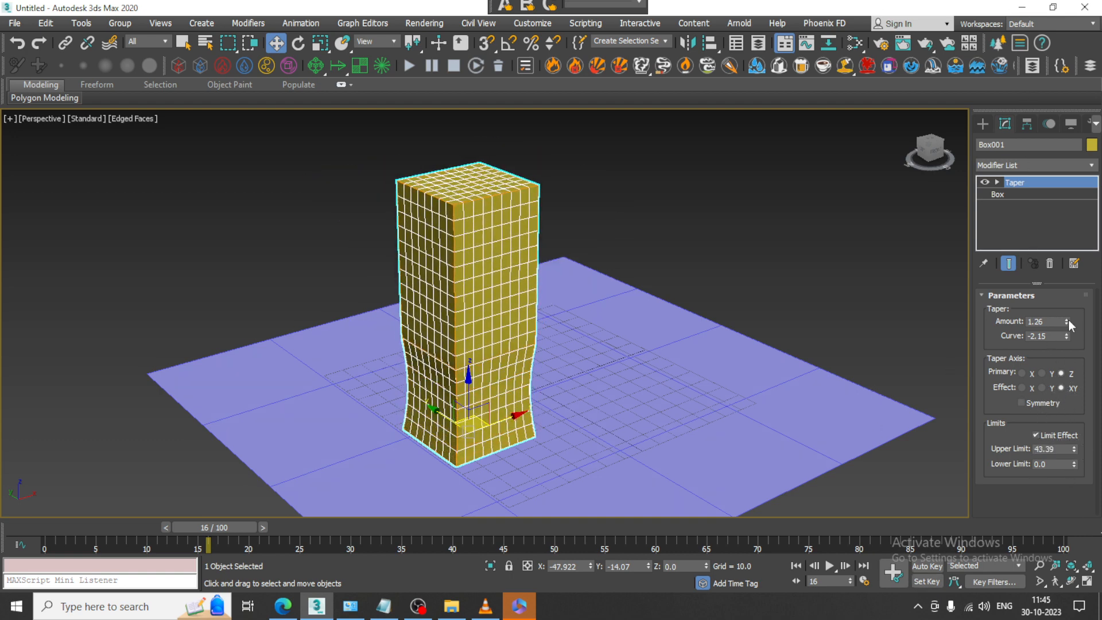
mouse_move(1065, 325)
left_mouse_down()
mouse_move(1065, 304)
mouse_move(1065, 324)
left_mouse_up()
left_click(1039, 435)
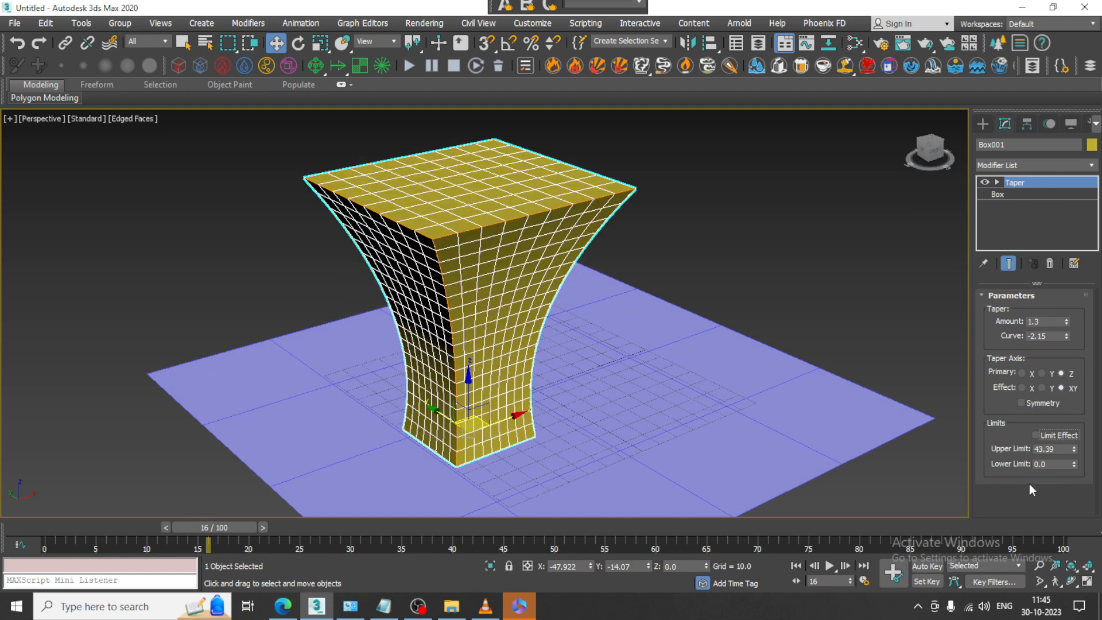
Set the taper curve to -3.05 to narrow the box's waist further
left_click_drag(1064, 339, 1074, 403)
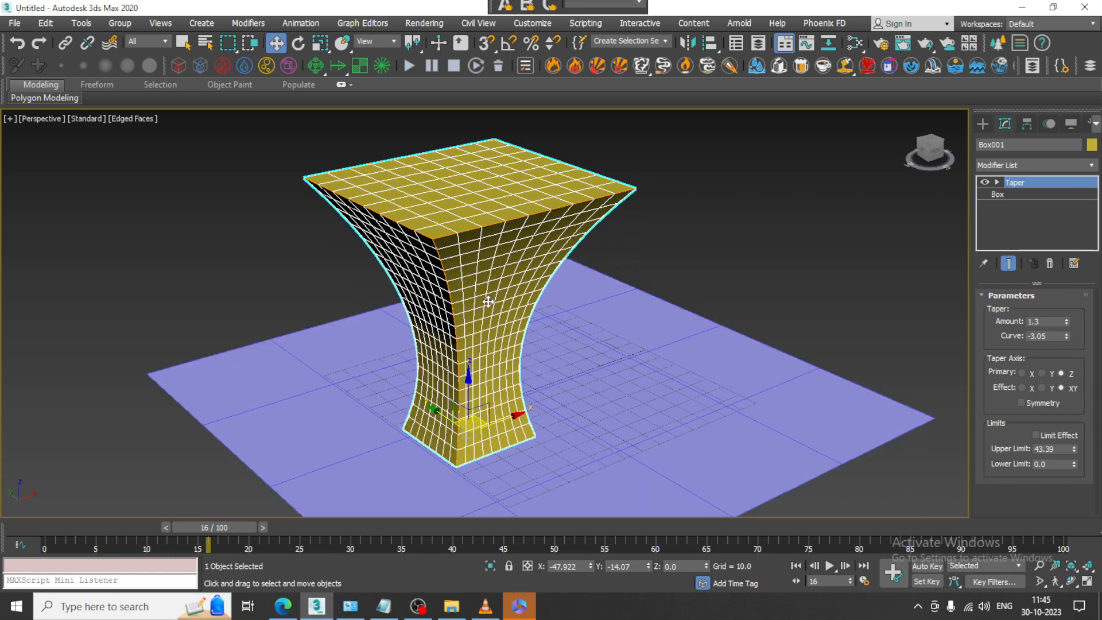
middle_click_drag(447, 322, 401, 339, "alt")
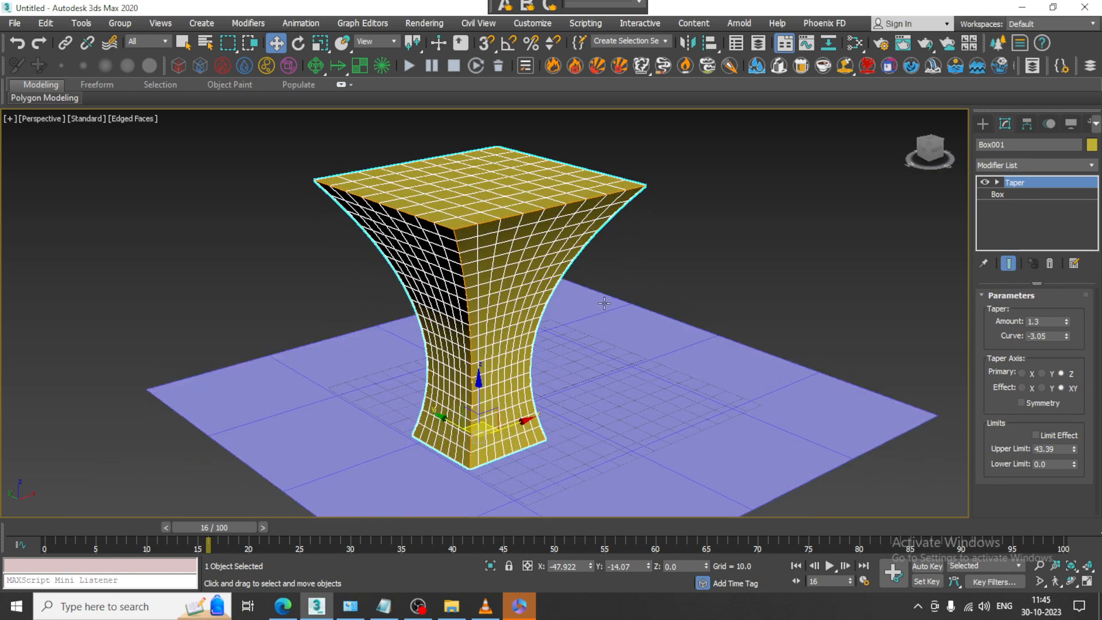
Scale the tapered box uniformly down to about 69 percent
middle_click_drag(488, 310, 532, 304, "alt")
middle_click_drag(532, 303, 588, 319)
key("r")
left_click_drag(533, 442, 558, 471)
middle_click_drag(558, 470, 565, 448, "alt")
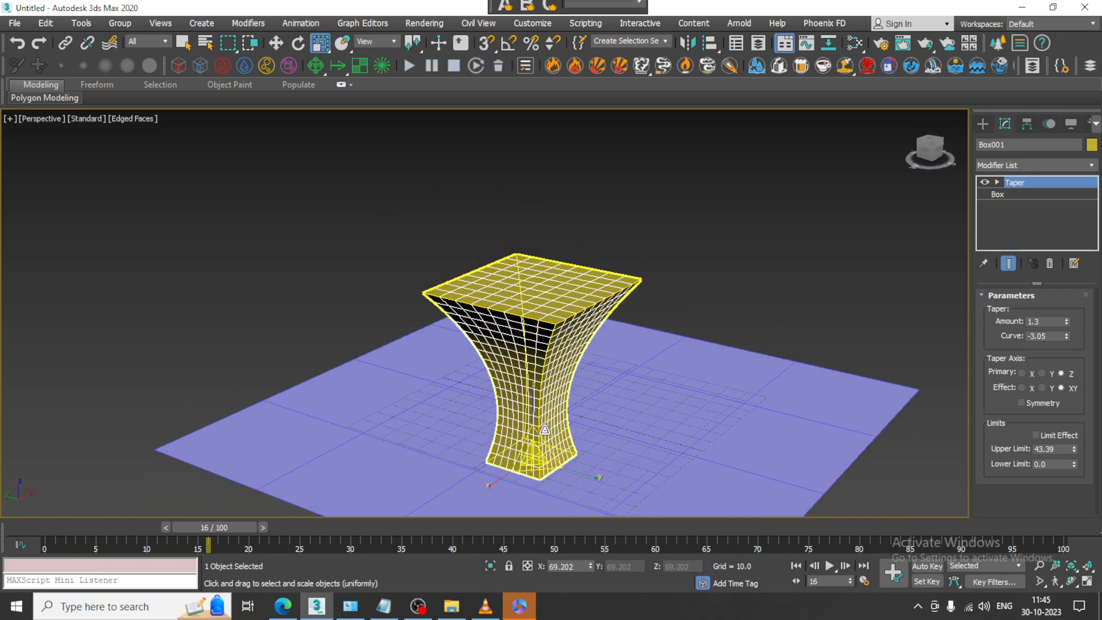
Move the tapered box along Y to about 57 and raise it to about 1.5 in Z
key("w")
left_click_drag(497, 445, 369, 428)
middle_click_drag(369, 429, 468, 387, "alt")
left_click_drag(406, 363, 406, 359)
left_click(1042, 166)
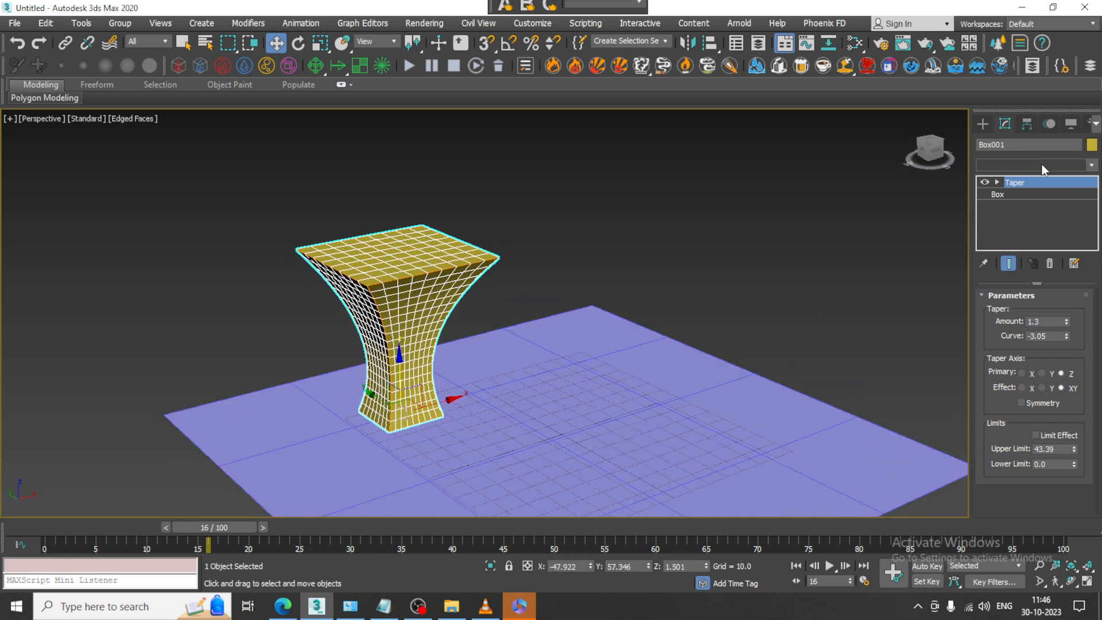
scroll(1039, 380, "down", 6)
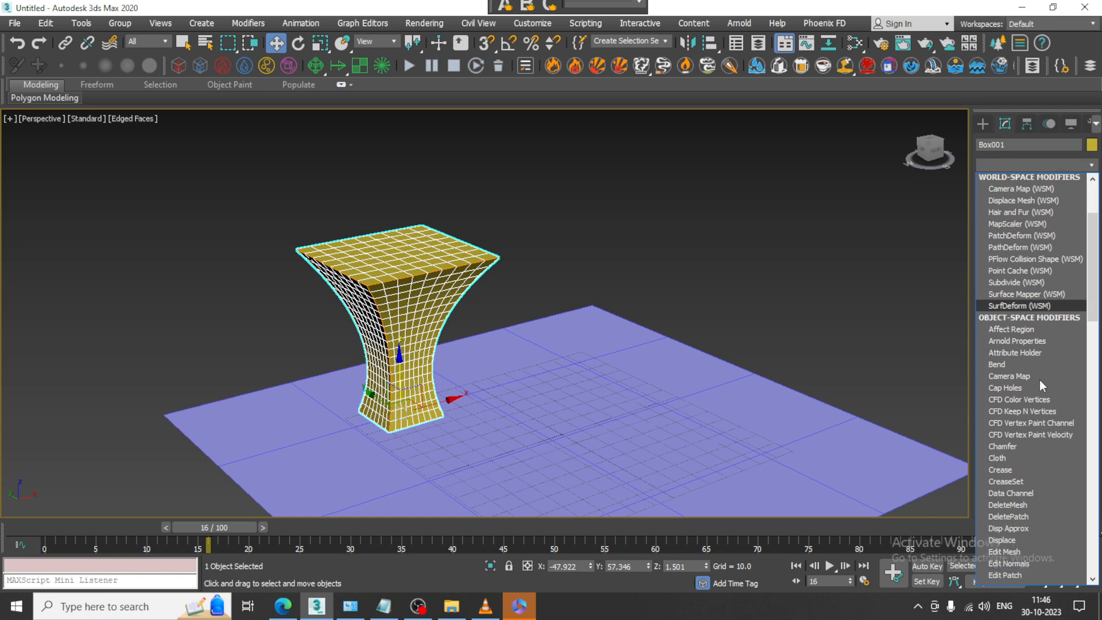
scroll(1040, 380, "down", 3)
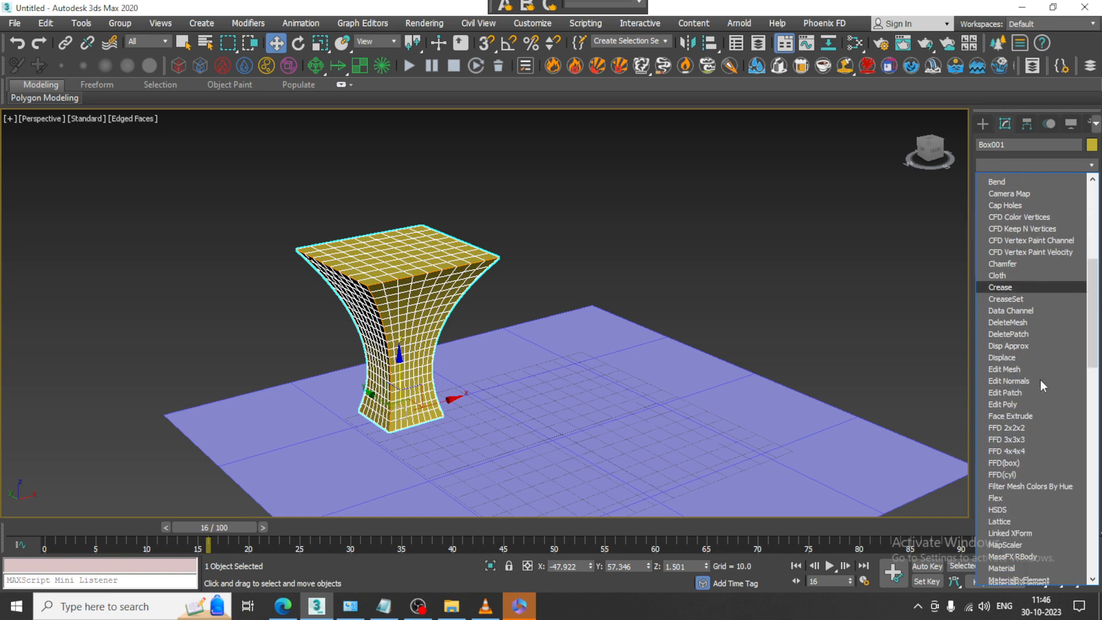
left_click(806, 277)
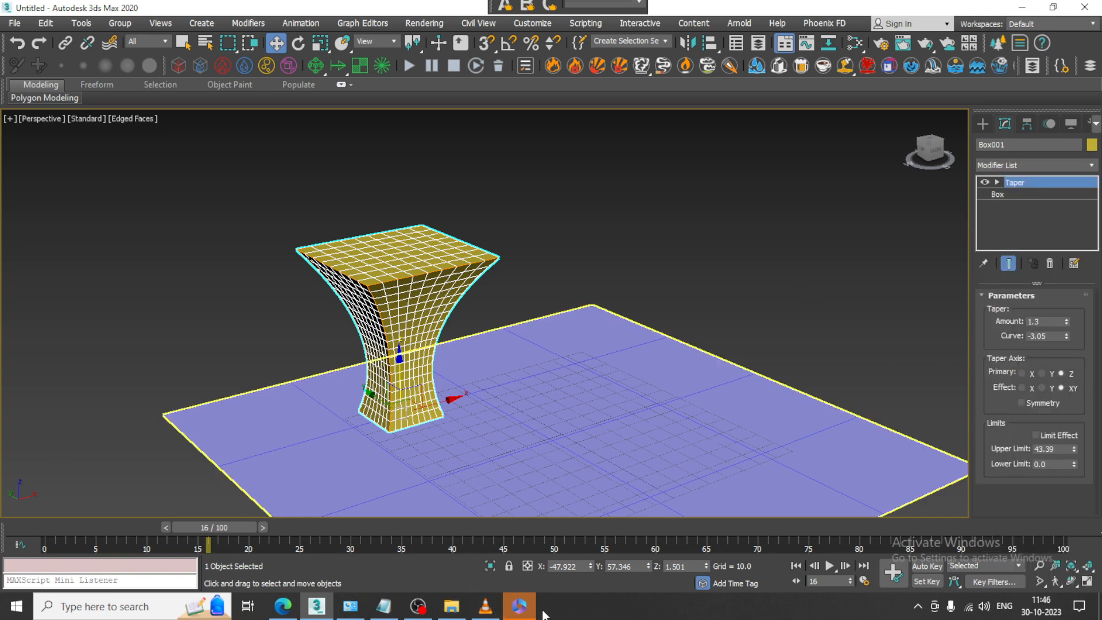
Add "Slice" as the second line of the Notepad list and return to 3ds Max
left_click(384, 606)
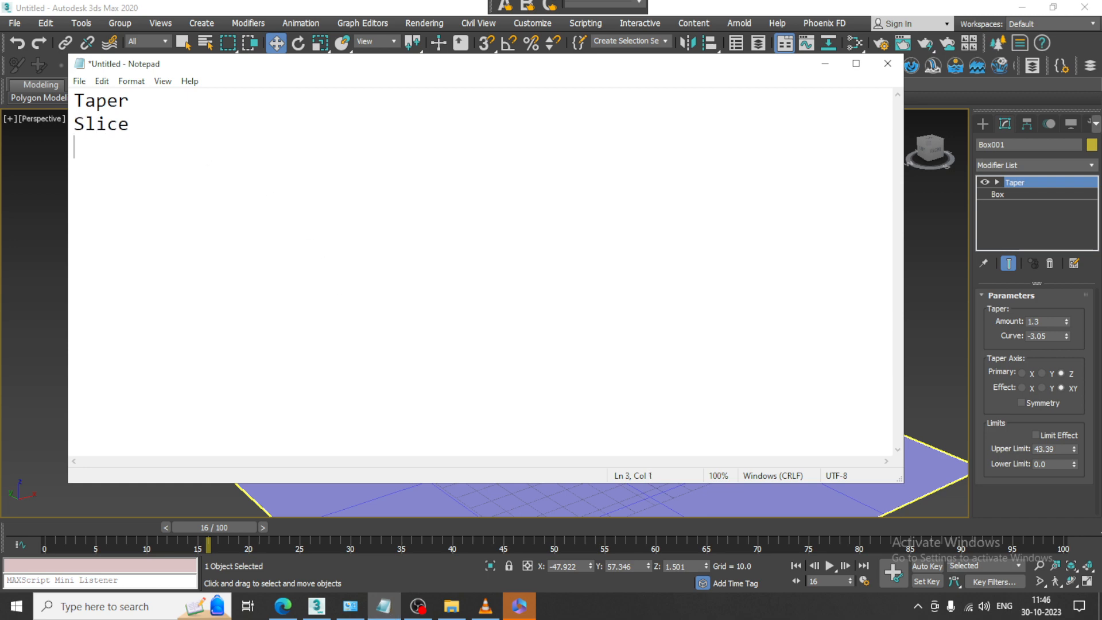
left_click(837, 65)
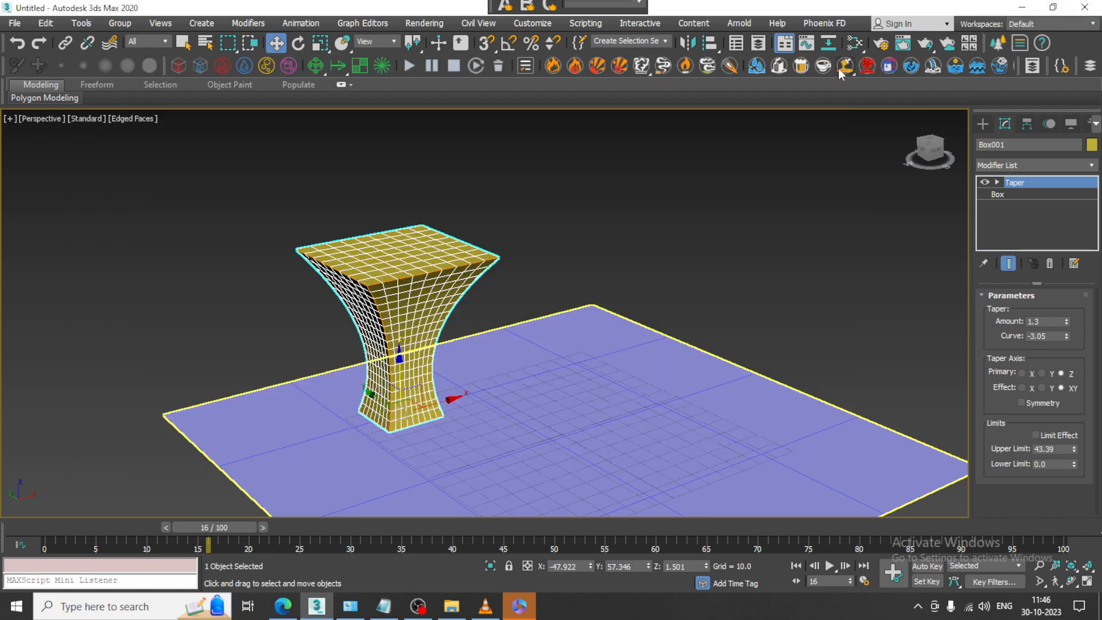
Create a sphere of about 31.6 radius beside the tapered box and raise it to about 32.3 in Z
left_click(981, 124)
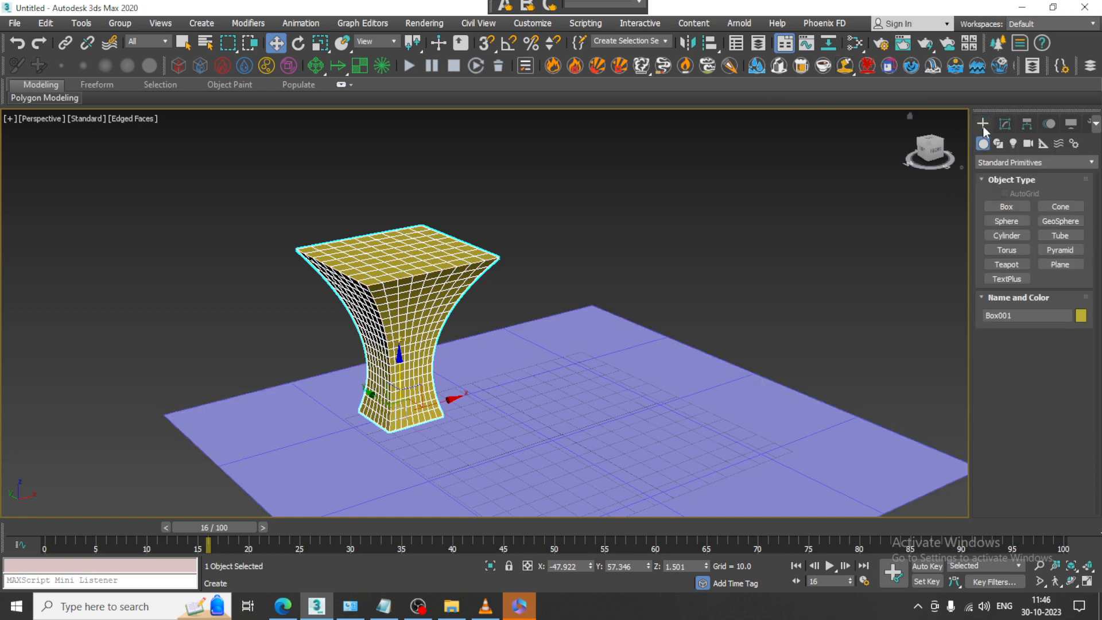
left_click(1005, 221)
left_click_drag(584, 384, 585, 253)
key("w")
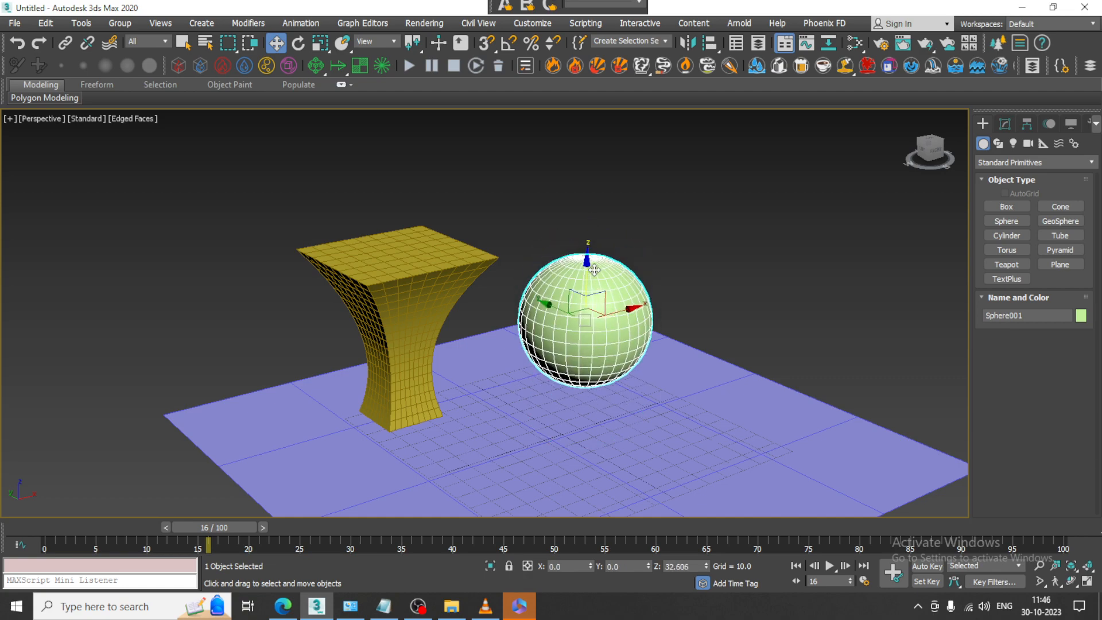
scroll(652, 291, "up", 5)
middle_click_drag(651, 290, 672, 293, "alt")
middle_click_drag(672, 292, 689, 322)
Apply a Slice modifier to the sphere
left_click(1000, 124)
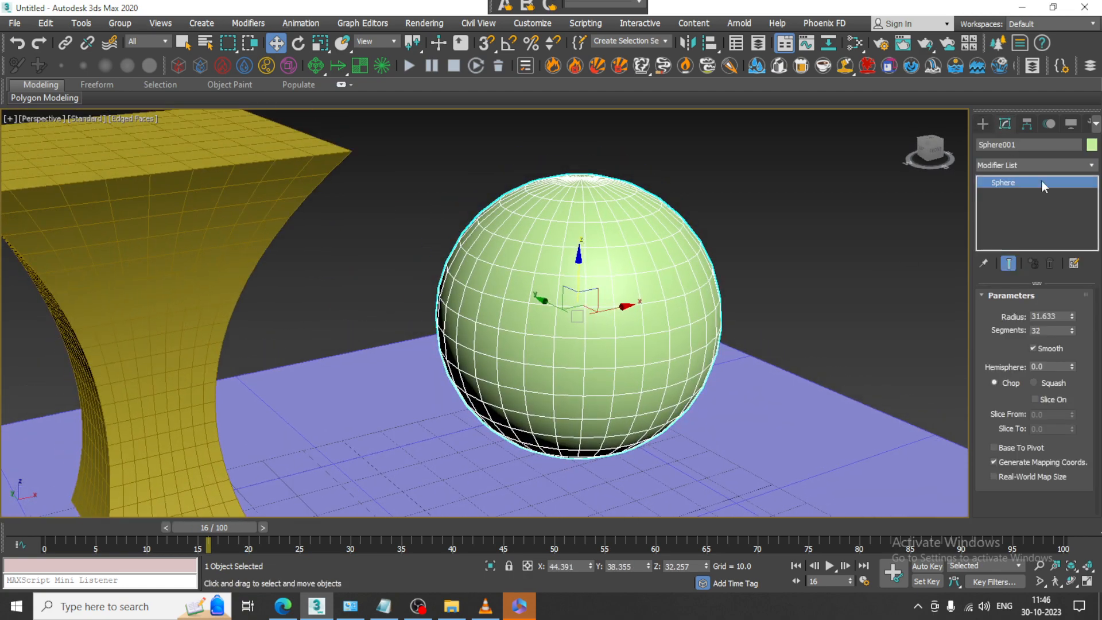
left_click(1027, 165)
type("sl")
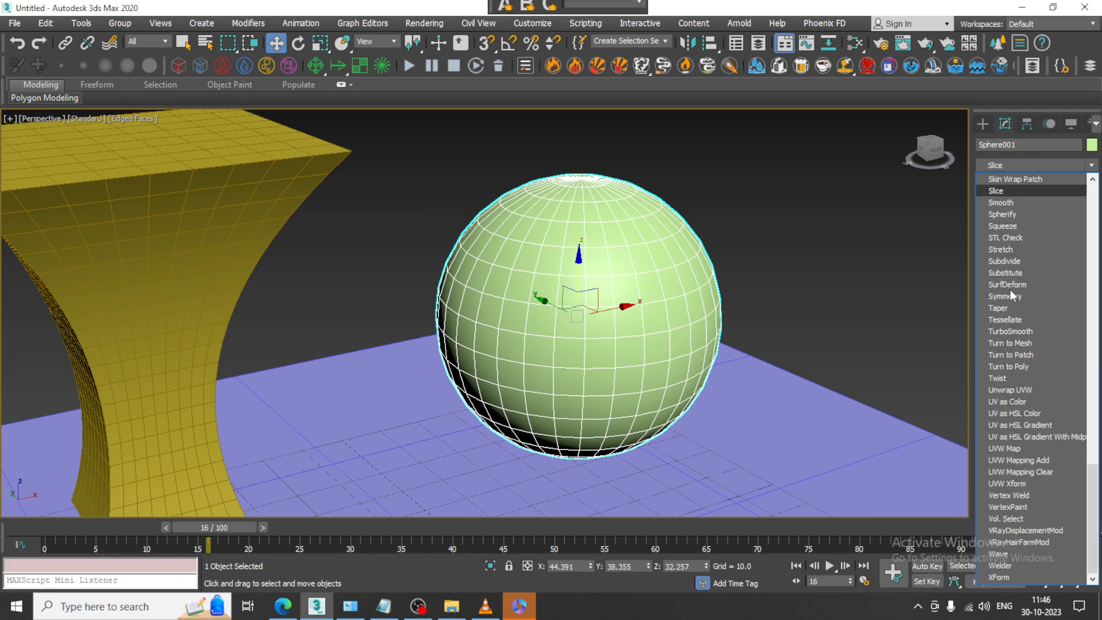
key("Return")
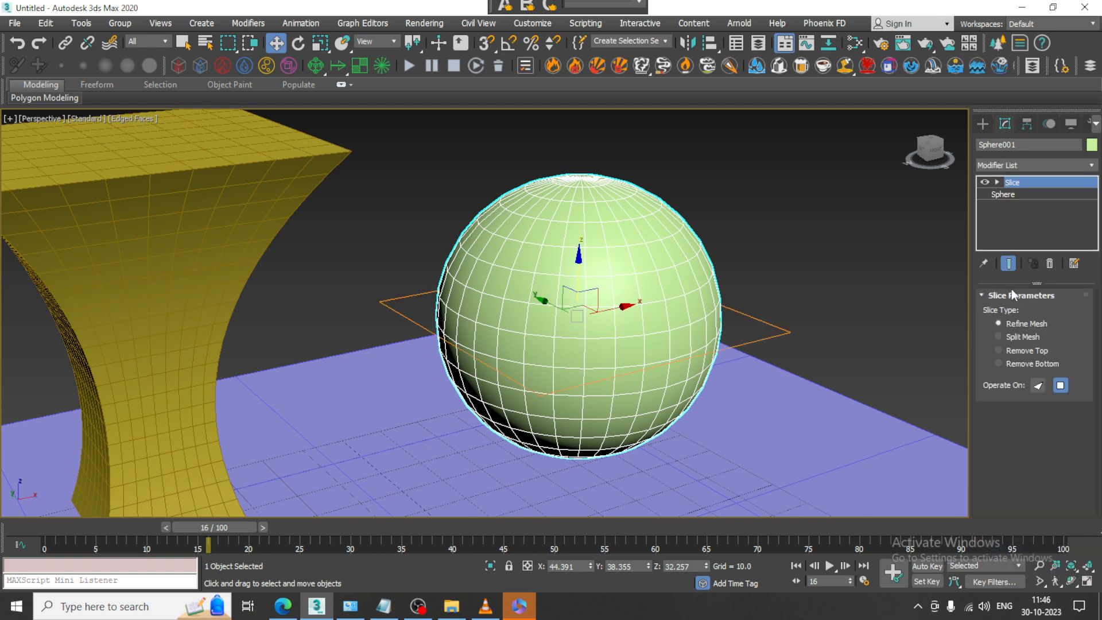
Rotate the sphere's slice plane about 50 degrees around X and raise it about 1.6 in Z
left_click(1010, 193)
key("e")
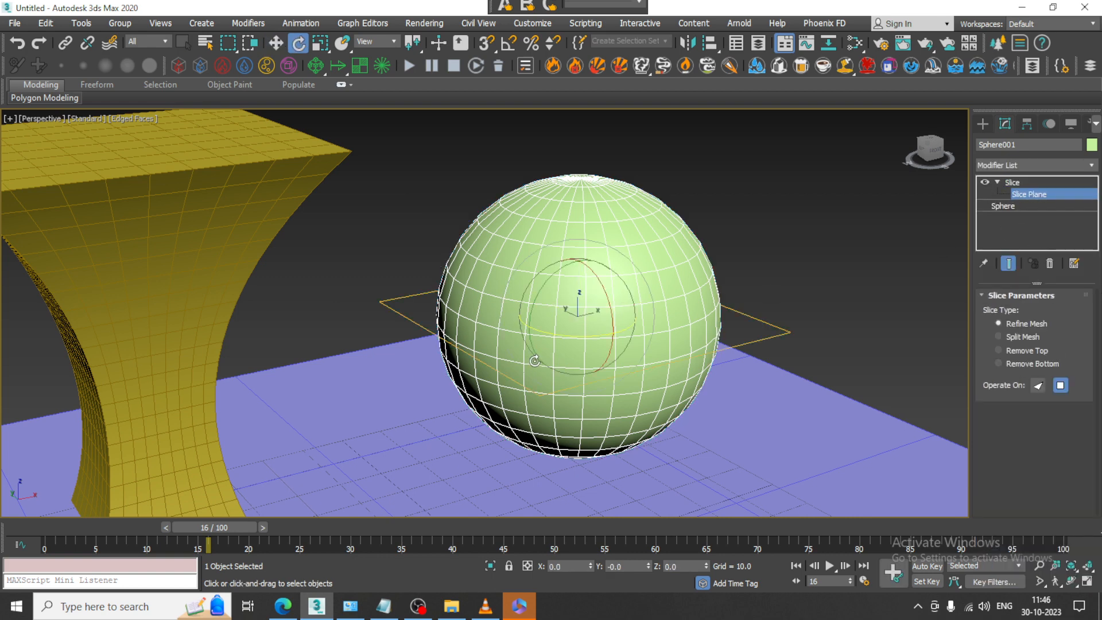
left_click_drag(603, 291, 632, 351)
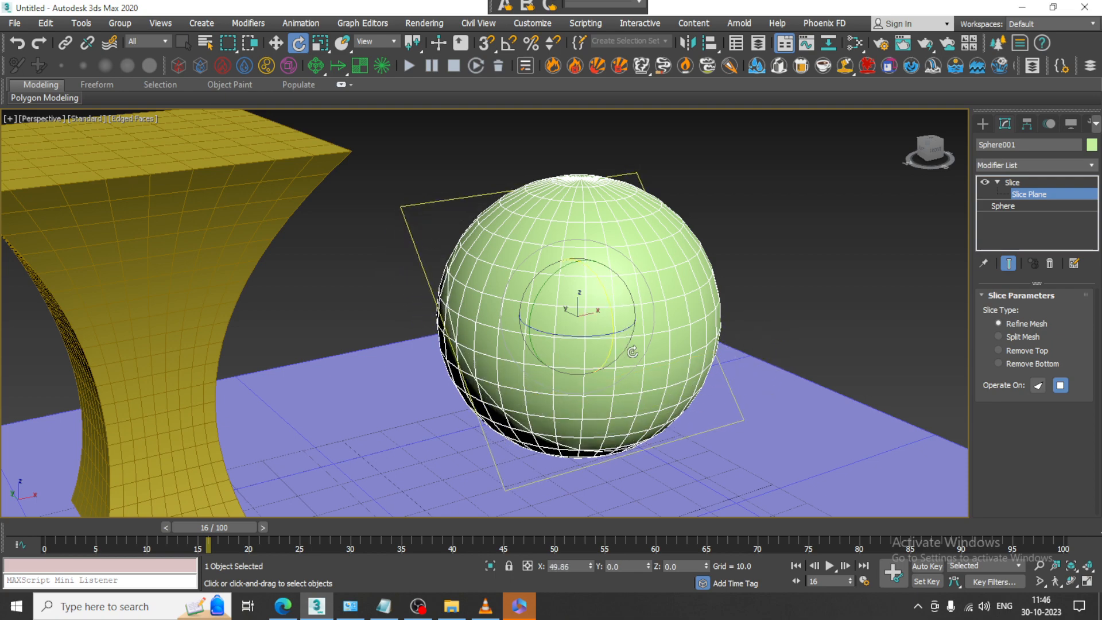
middle_click_drag(607, 290, 642, 275, "alt")
key("w")
left_click_drag(577, 269, 577, 262)
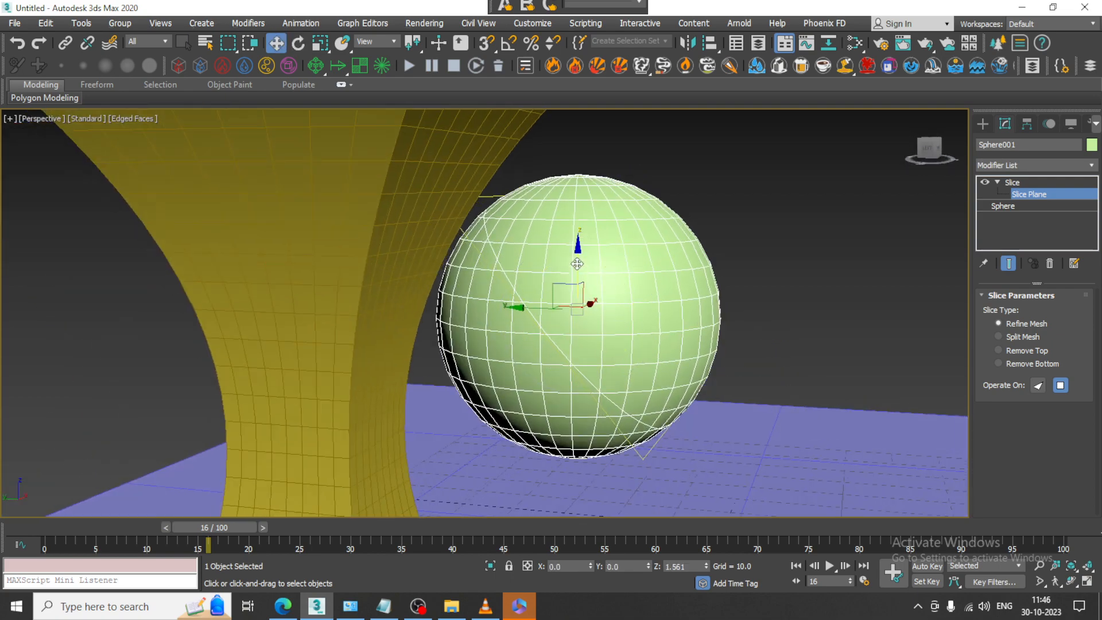
Set the slice type to Remove Top and move the slice plane along Y to about 35.6
middle_click_drag(577, 262, 610, 275, "alt")
left_click(1000, 351)
mouse_move(706, 350)
middle_mouse_down("alt")
mouse_move(524, 340)
mouse_move(731, 346)
mouse_move(714, 352)
middle_mouse_up("alt")
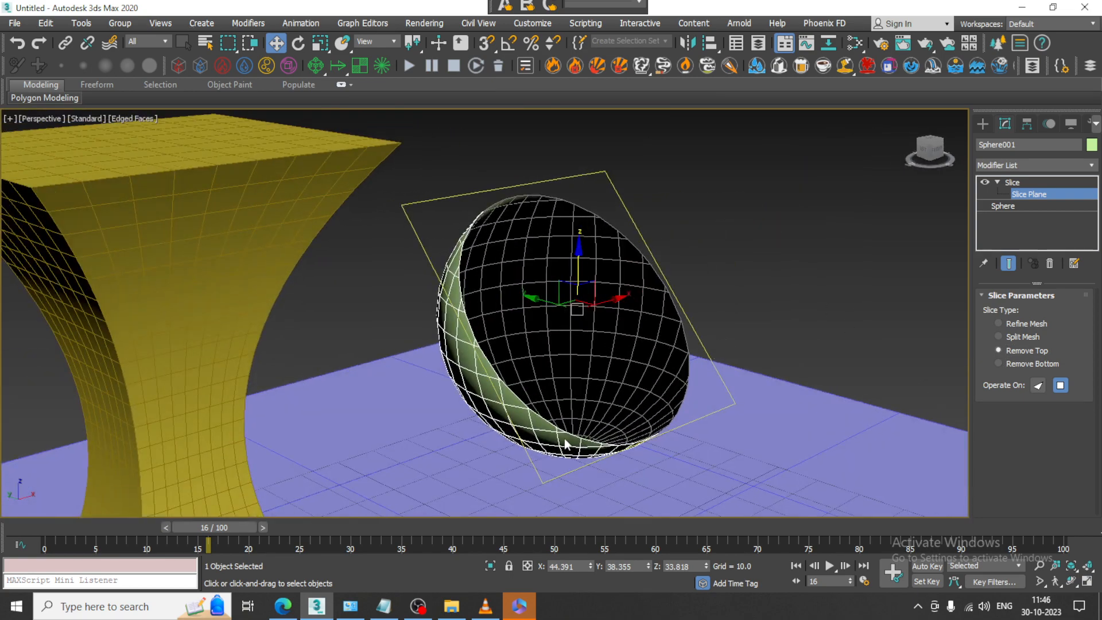
mouse_move(550, 310)
left_mouse_down()
mouse_move(575, 317)
mouse_move(552, 319)
left_mouse_up()
Convert the sliced sphere to an Editable Poly
right_click(521, 229)
mouse_move(595, 377)
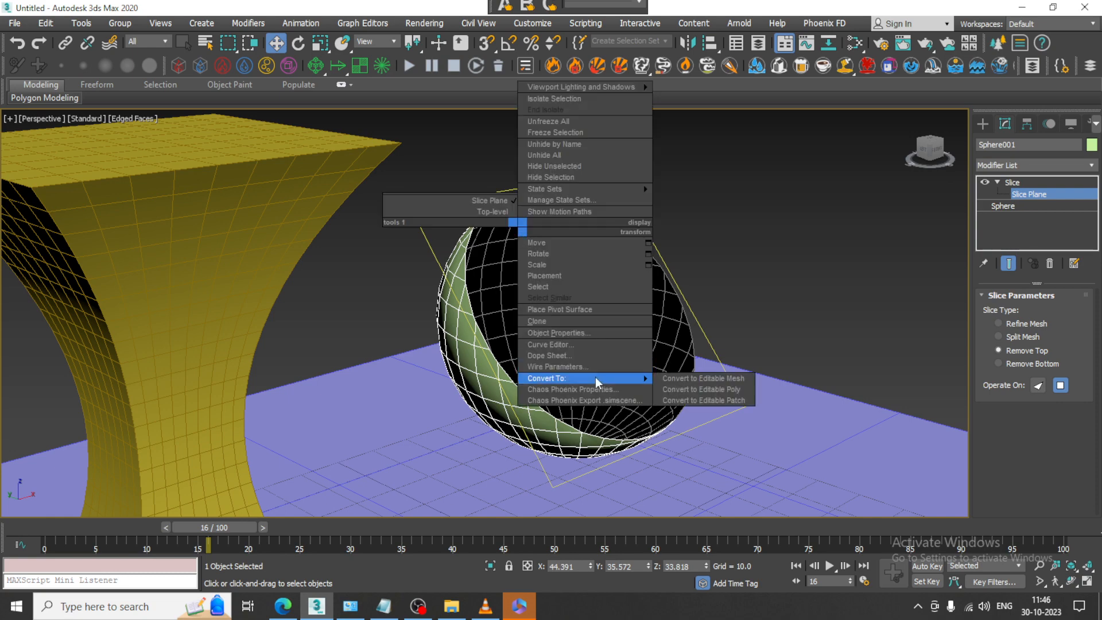
left_click(728, 389)
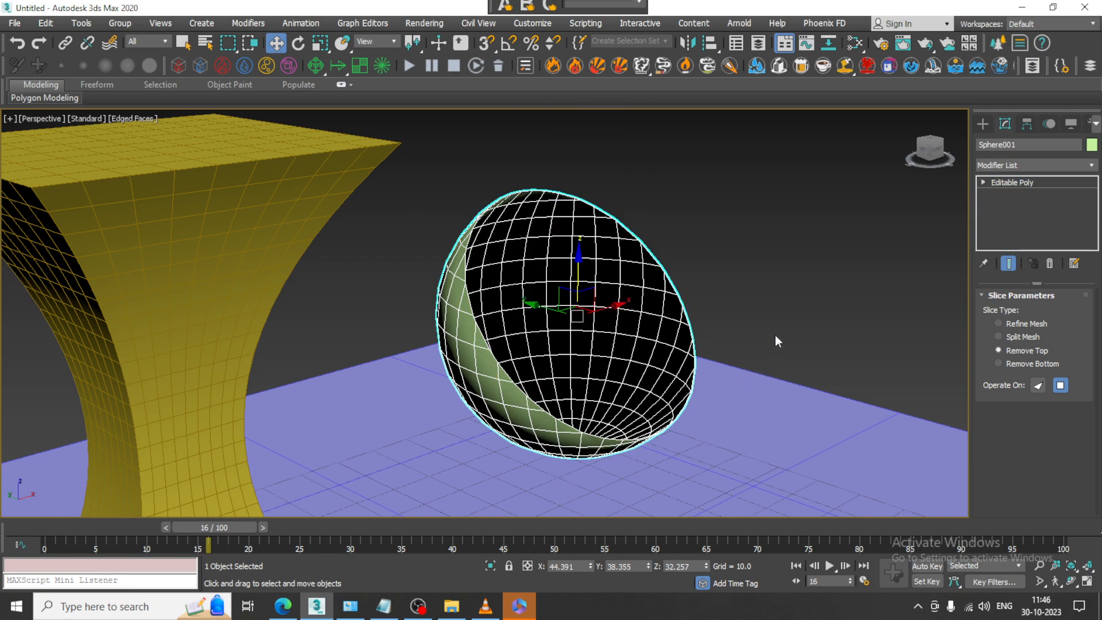
Select the open border of the cut sphere in Border mode and insert a vertex on its edge
middle_click_drag(774, 336, 600, 368, "alt")
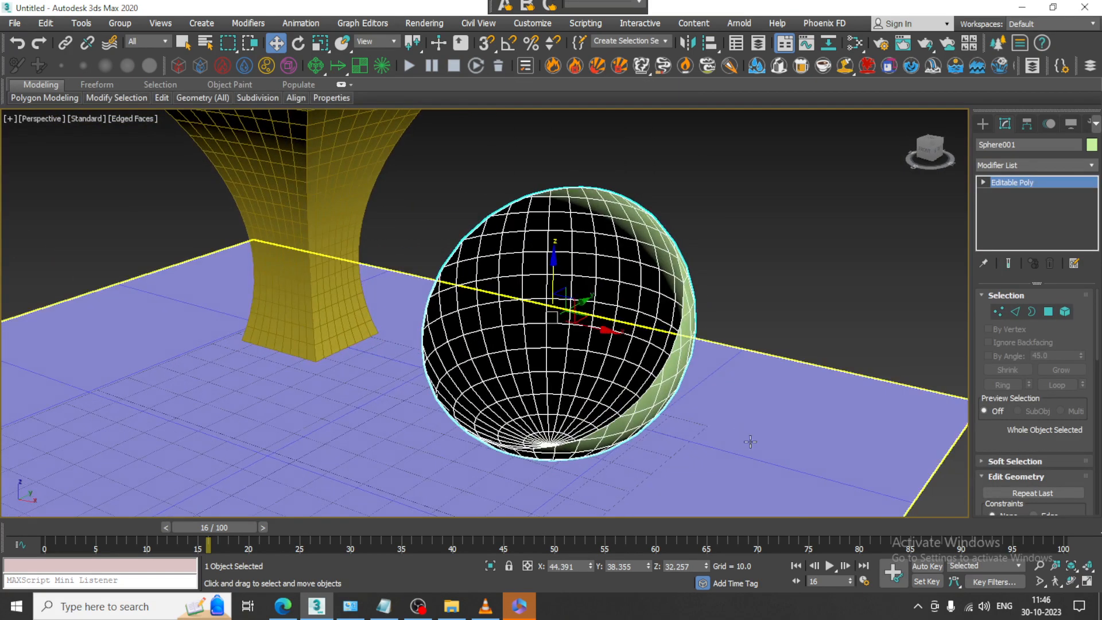
left_click(1031, 312)
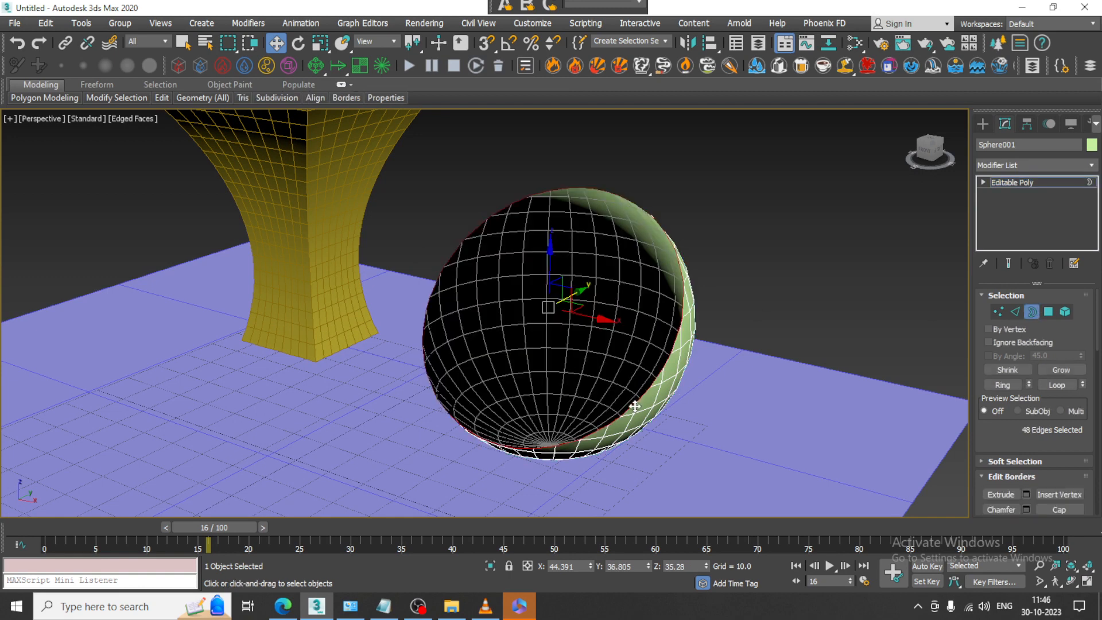
right_click(635, 406)
left_click(599, 423)
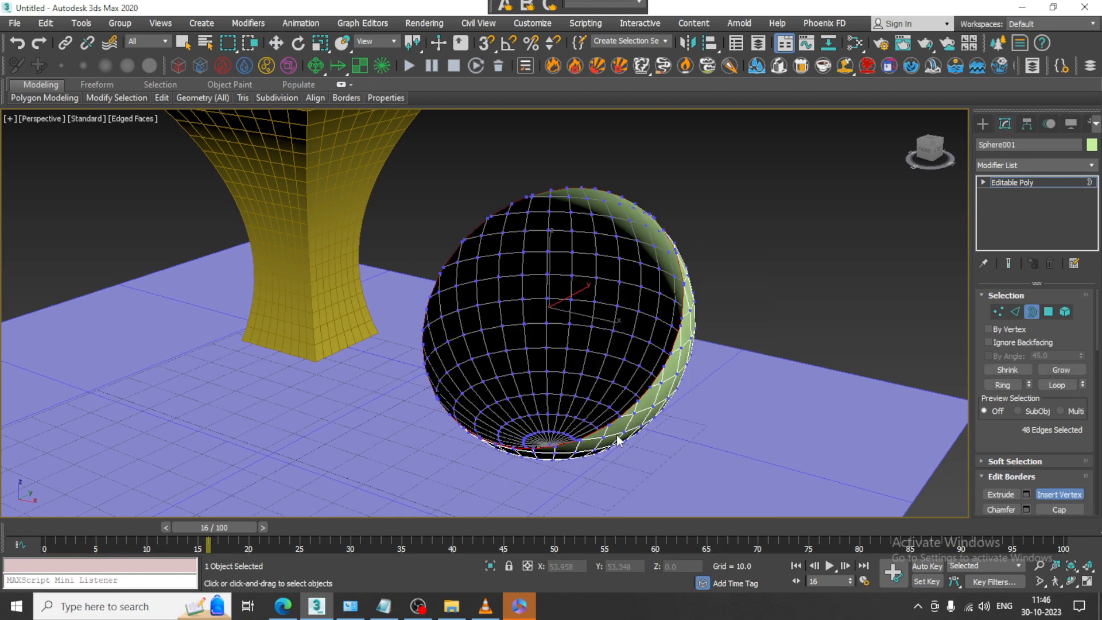
left_click(626, 411)
Leave vertex insertion and cap the sphere's selected open border
middle_click_drag(678, 395, 759, 380, "alt")
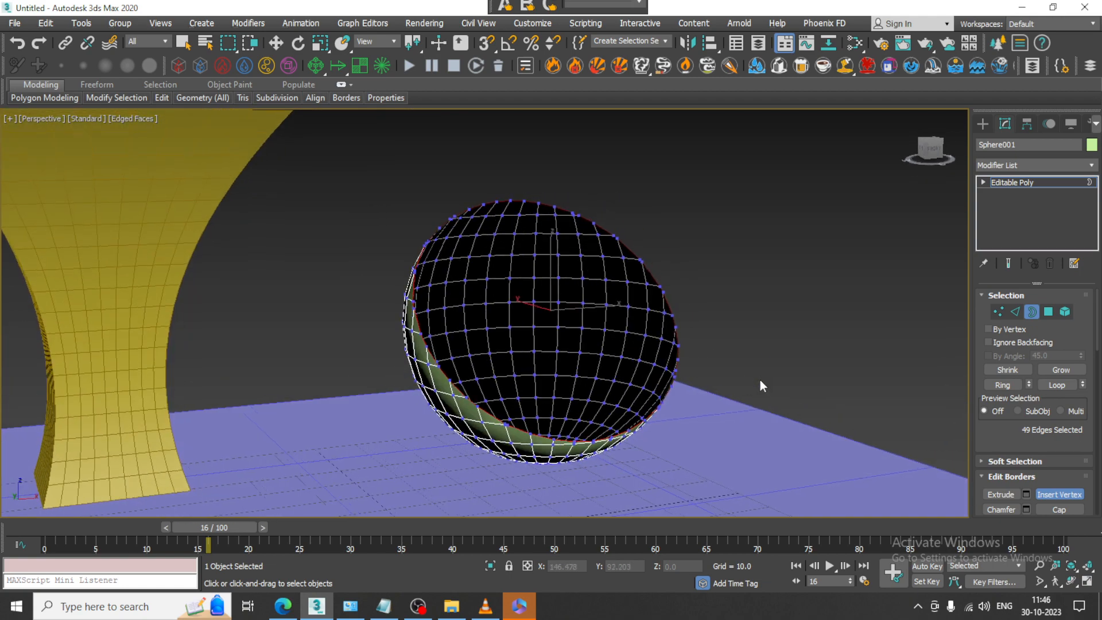
key("w")
middle_click_drag(691, 354, 621, 373, "alt")
right_click(667, 384)
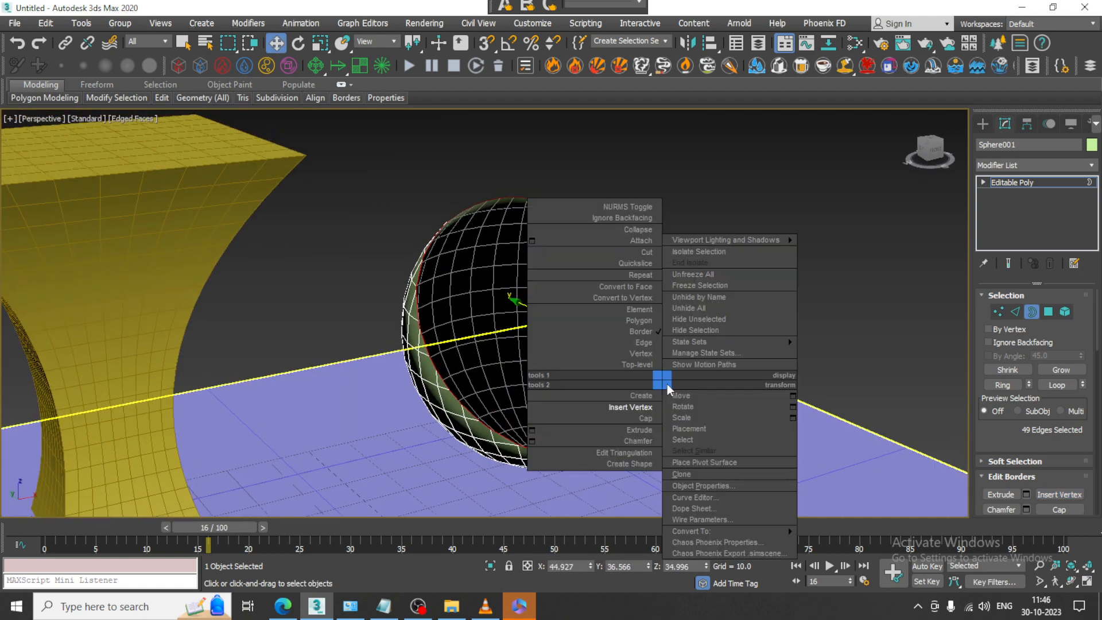
left_click(651, 418)
Select the cap polygon of the cut sphere and inset it by about 2.06
key("4")
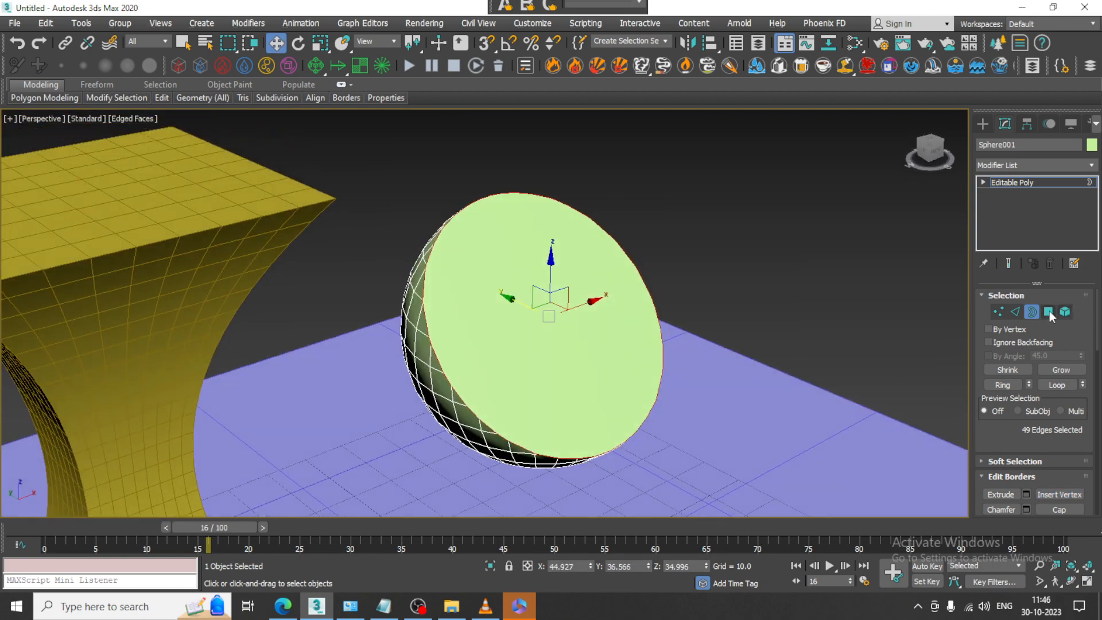
left_click(625, 339)
scroll(1055, 449, "down", 3)
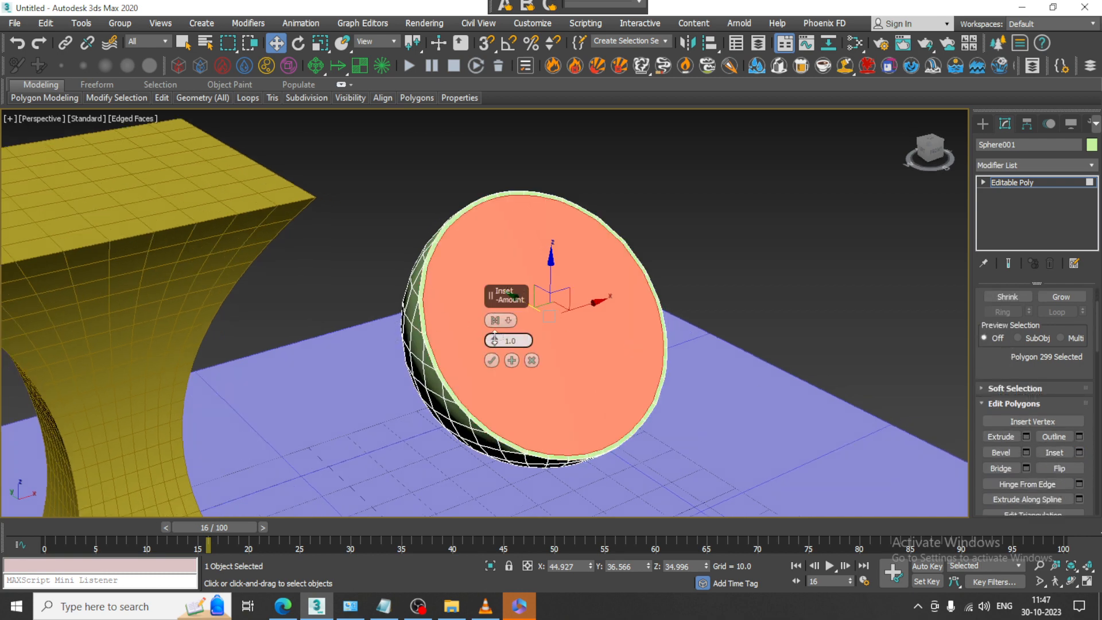
left_click_drag(495, 337, 498, 342)
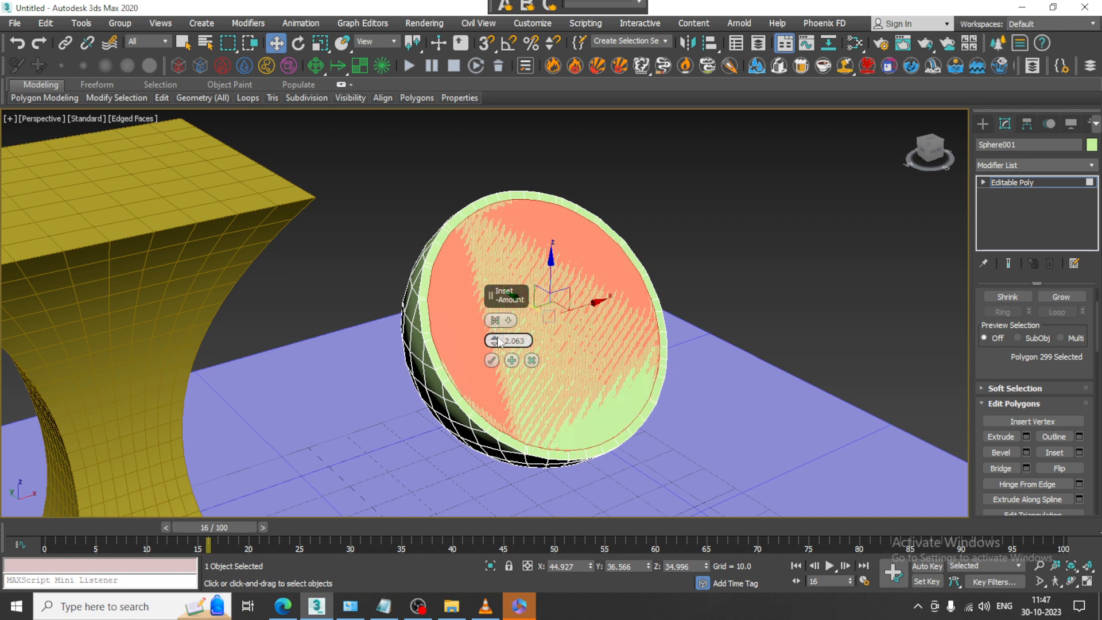
left_click(491, 359)
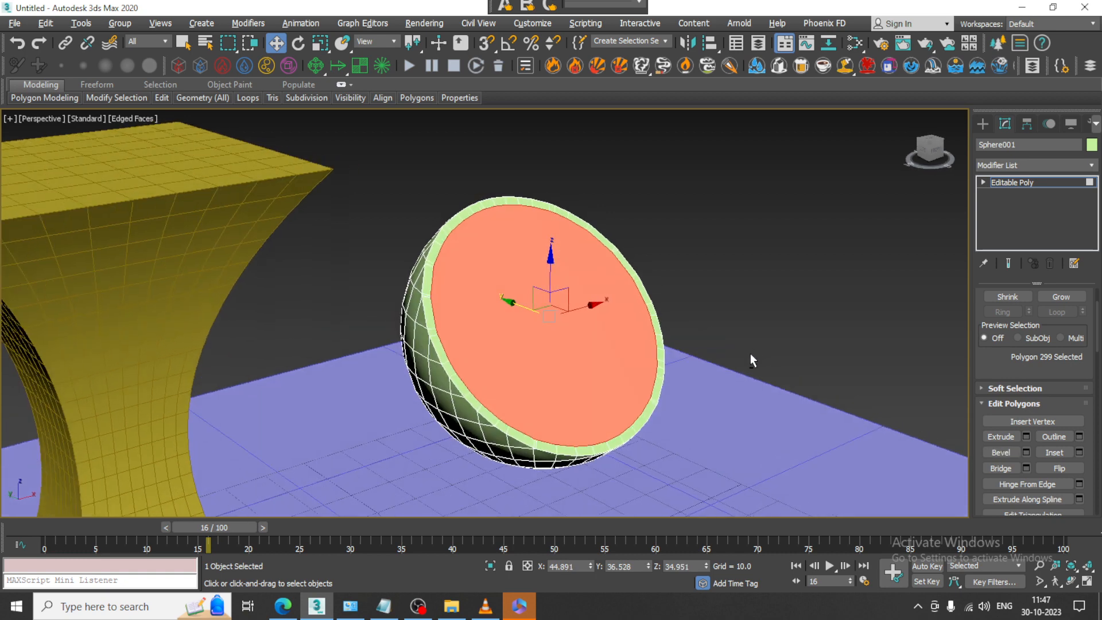
Bevel the inset polygon inward with a negative height and an outline of about -4.78 to form a bowl-like recess
left_click(1026, 453)
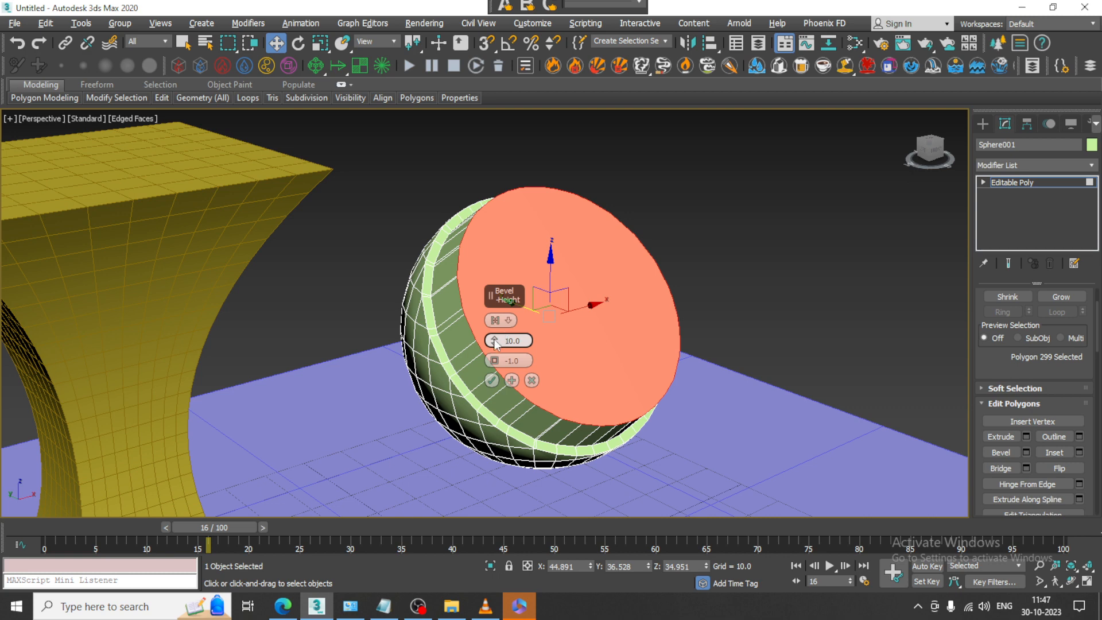
left_click_drag(496, 343, 509, 383)
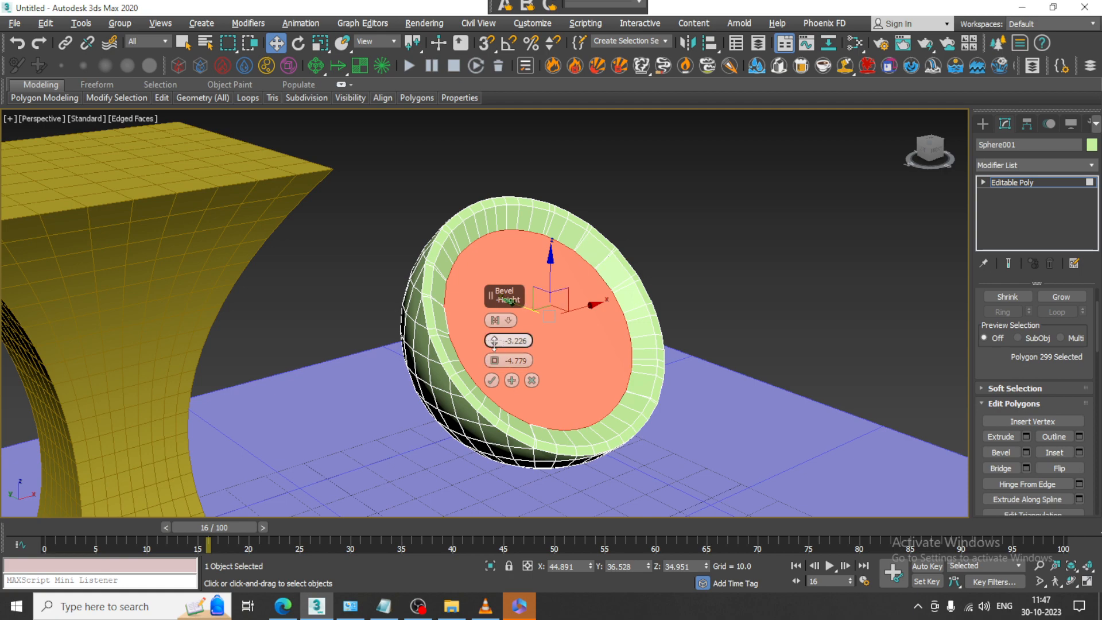
left_click_drag(494, 343, 495, 347)
left_click(492, 380)
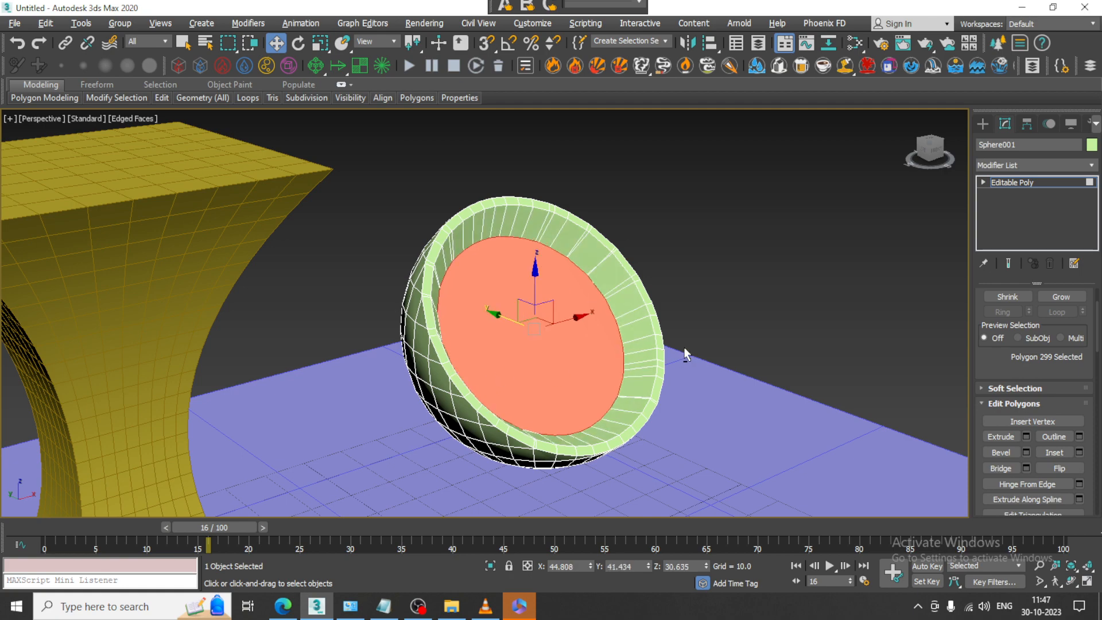
Clear the polygon selection on the hollowed sphere and return to the whole-object level
middle_click_drag(684, 347, 697, 303, "alt")
left_click(697, 302)
scroll(640, 281, "down", 3)
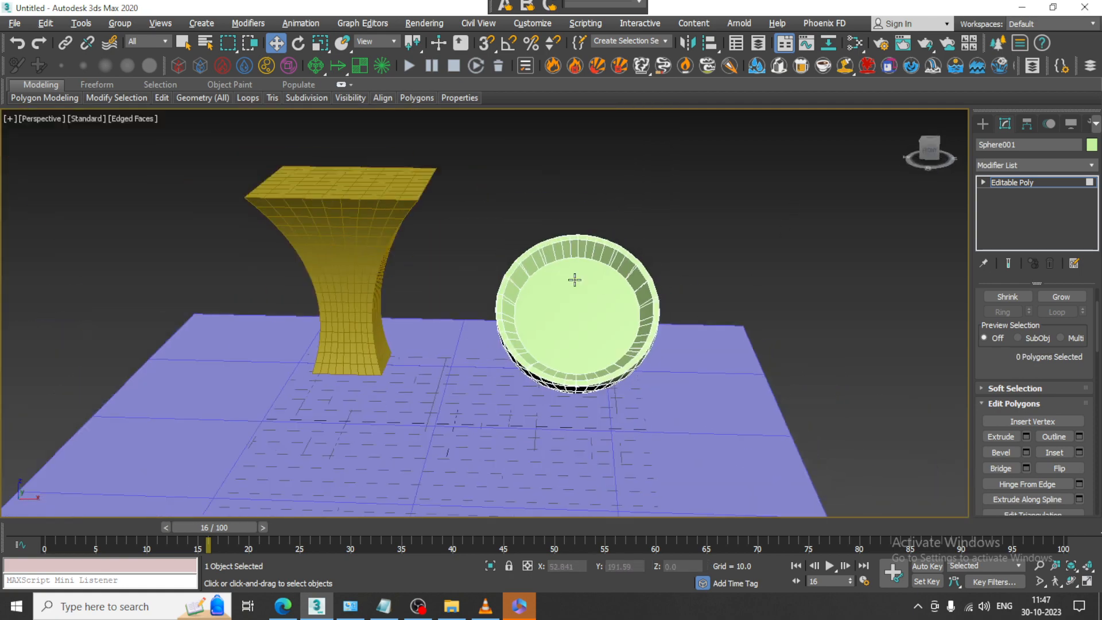
middle_click_drag(575, 279, 626, 286, "alt")
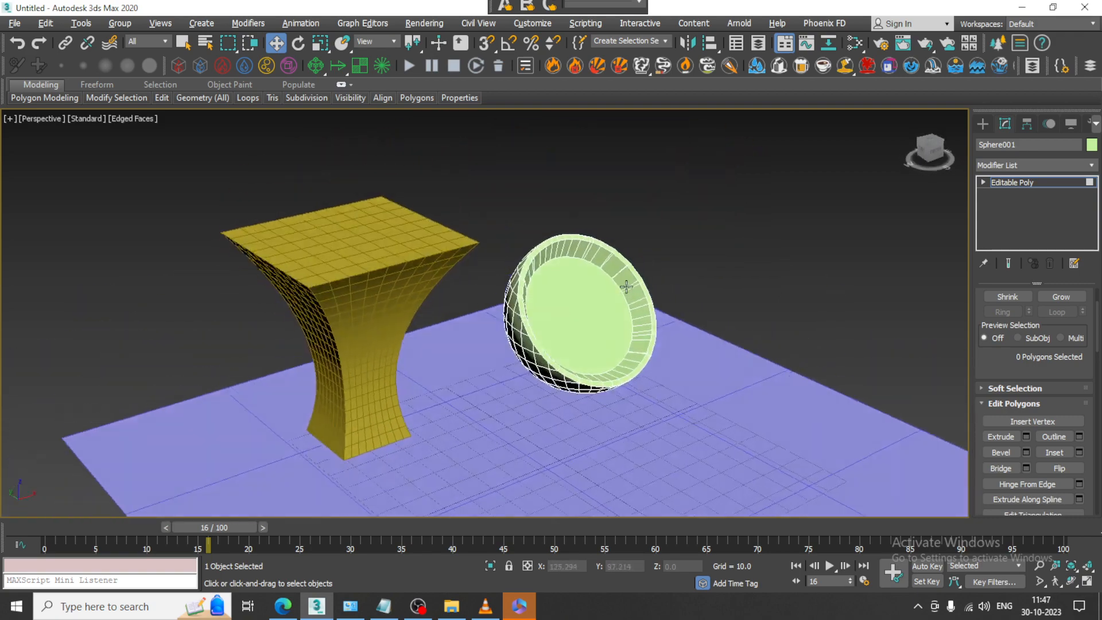
scroll(626, 287, "down", 2)
left_click(1037, 184)
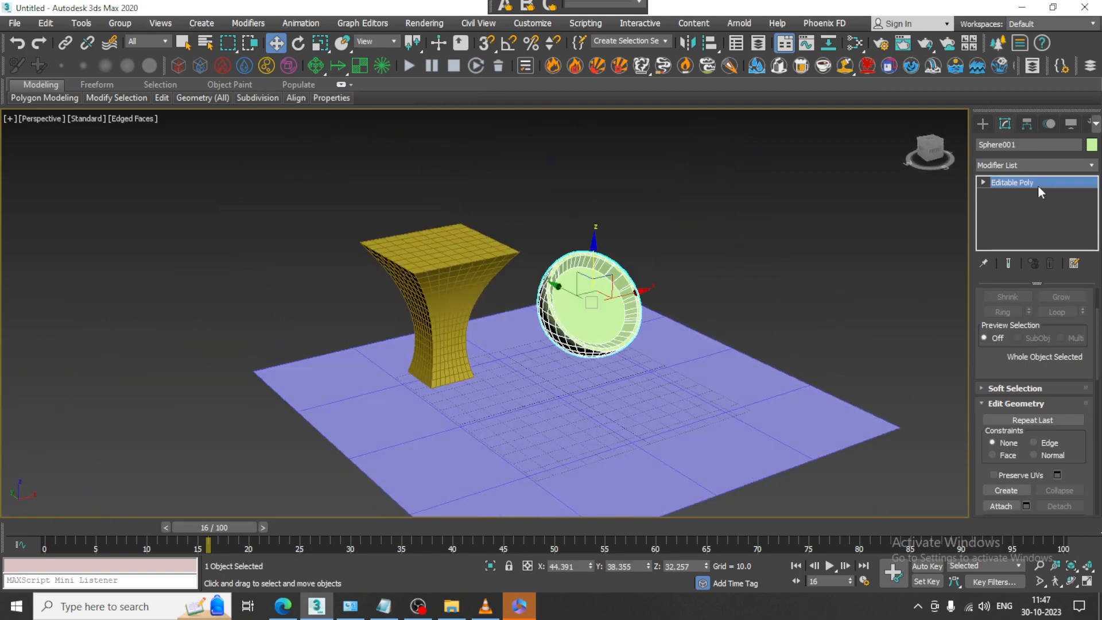
Switch to Notepad, add the Lattice entry as the third line of the list and return to 3ds Max
middle_click_drag(569, 232, 661, 247, "alt")
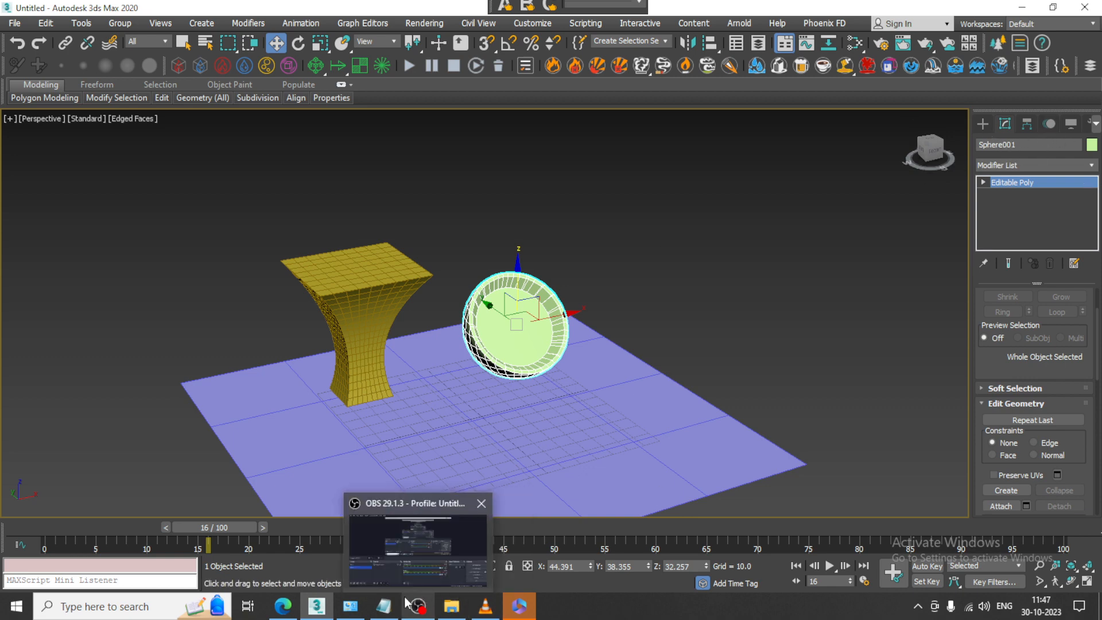
mouse_move(387, 607)
left_click(374, 523)
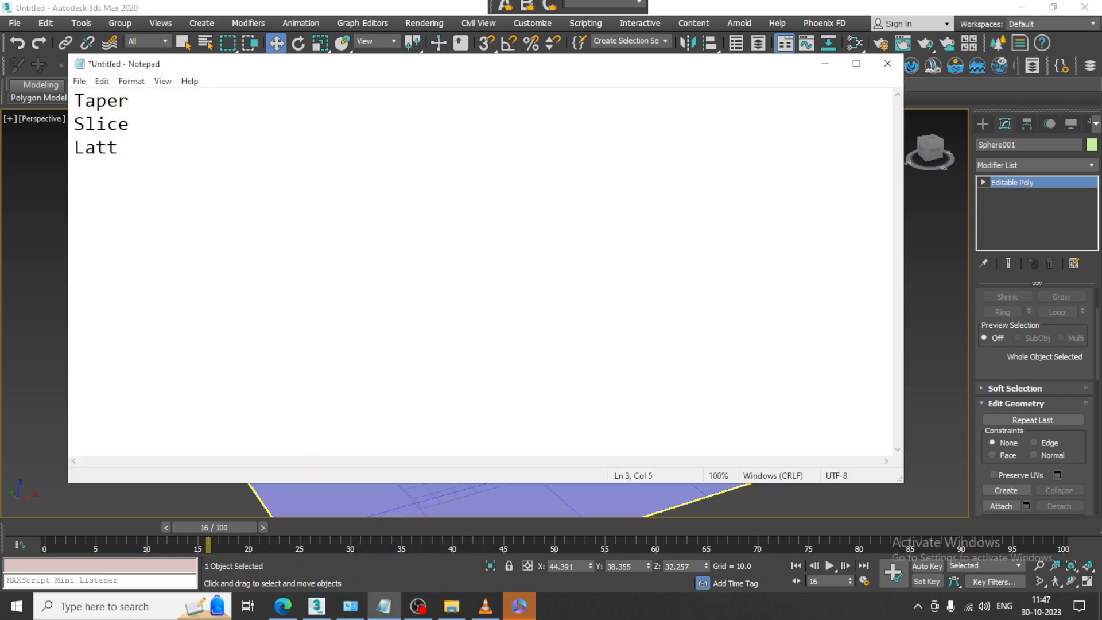
left_click(824, 64)
Create a second sphere of about 30 radius in front of the hollowed sphere and flatten it along Z
left_click(983, 128)
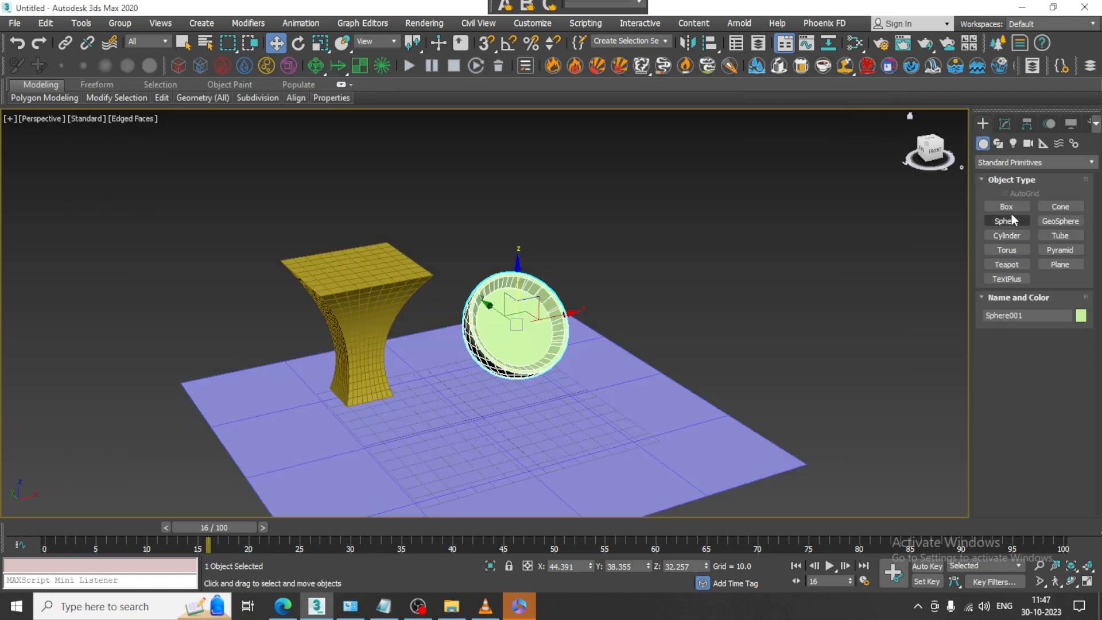
left_click(1010, 209)
middle_click_drag(568, 368, 648, 281)
right_click(647, 282)
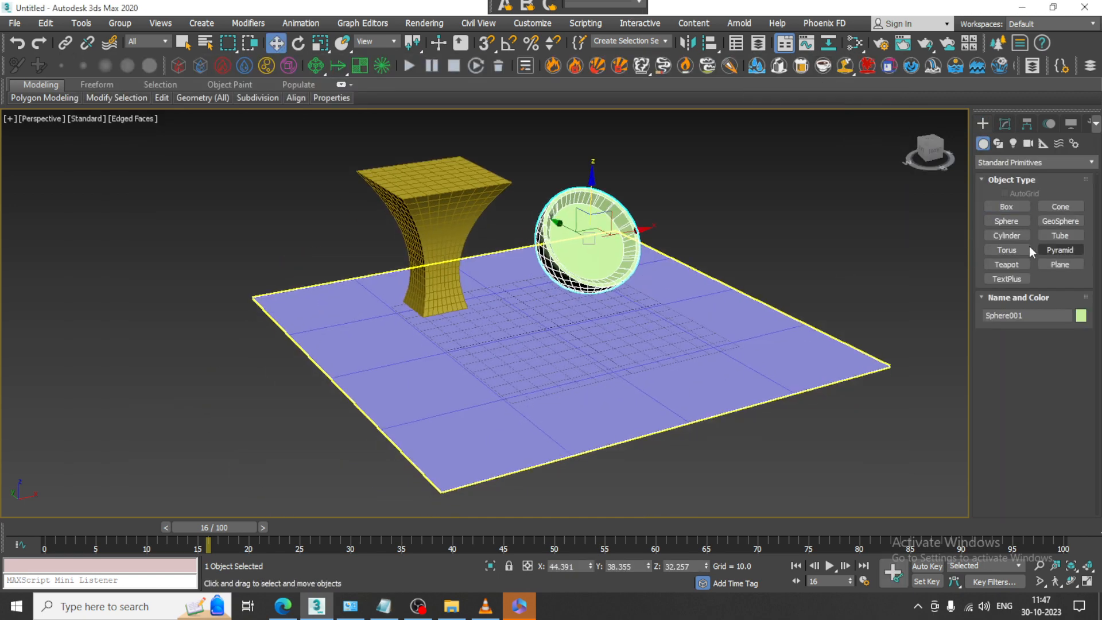
left_click(1006, 221)
left_click_drag(550, 410, 556, 295)
right_click(550, 364)
left_click_drag(562, 286, 567, 324)
scroll(568, 326, "up", 3)
Rotate the flattened sphere upright and set its Y rotation to exactly 90 degrees
key("e")
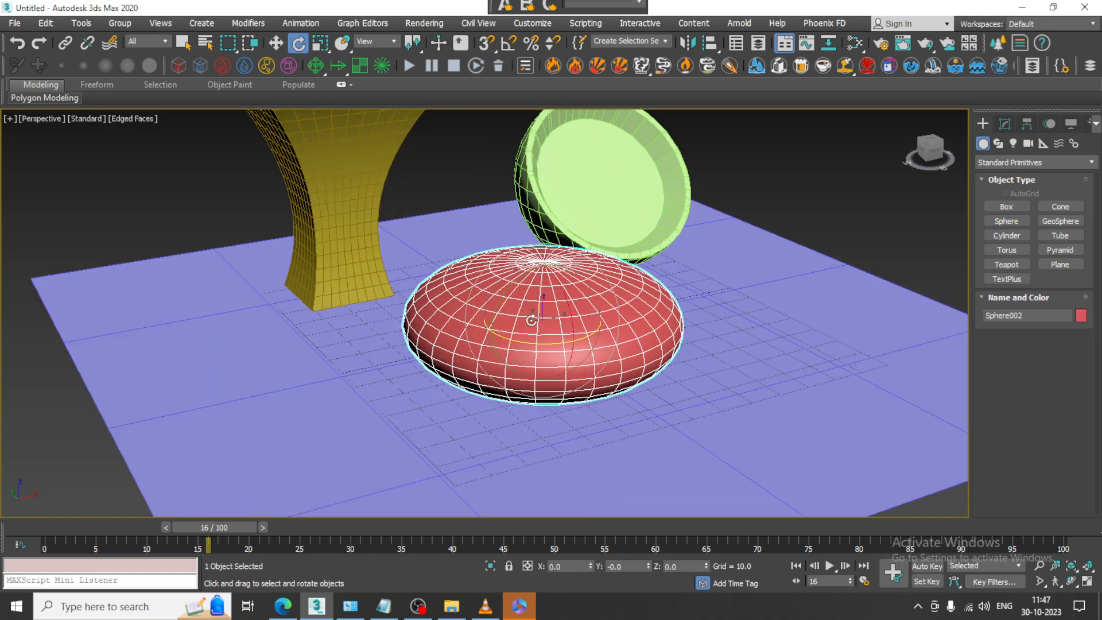
left_click_drag(496, 307, 603, 226)
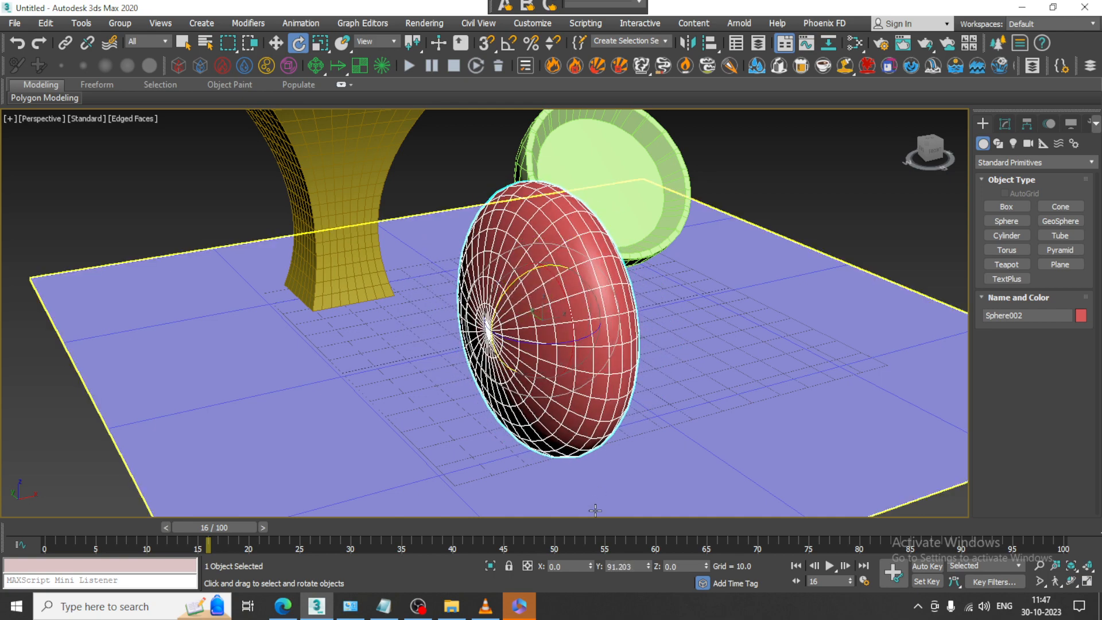
double_click(639, 566)
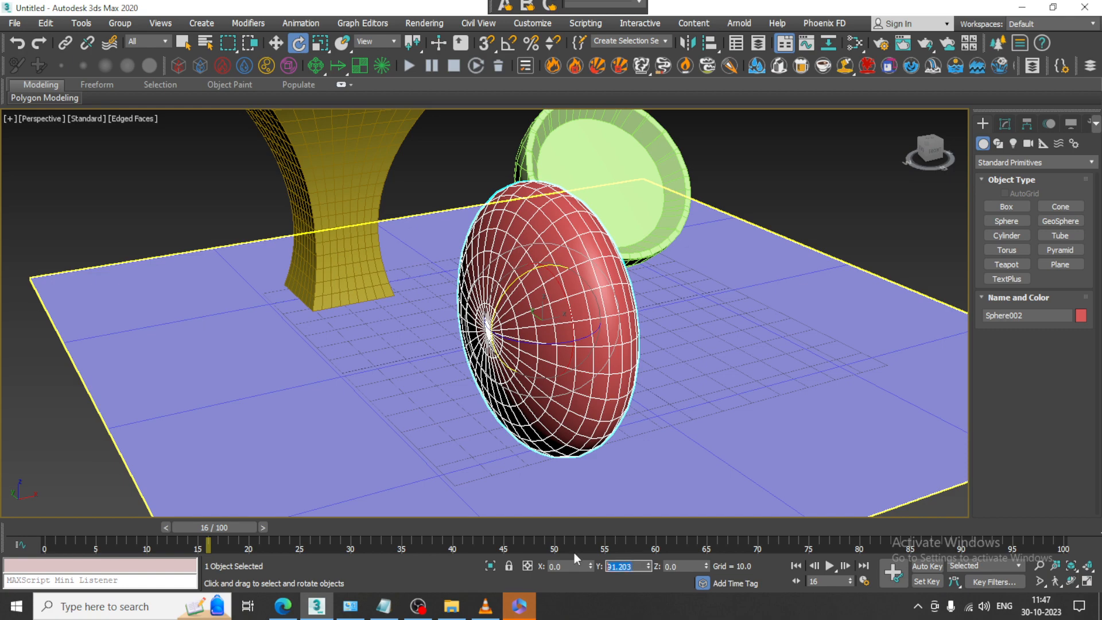
type("90")
key("Return")
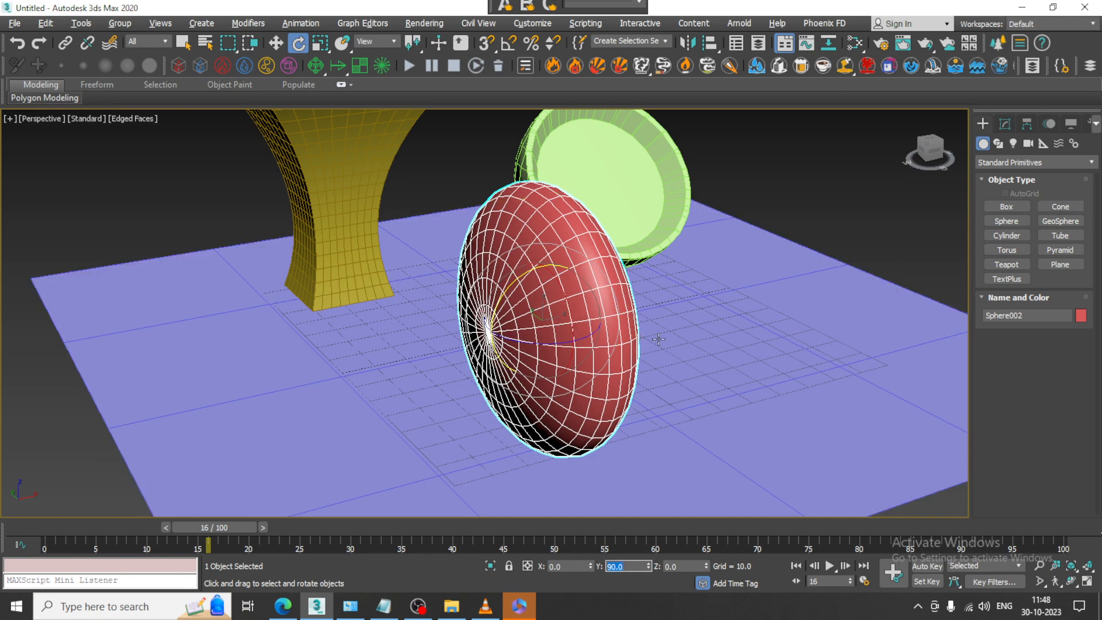
Raise the flattened sphere above the plane to about 50.4 in Z
middle_click_drag(658, 335, 676, 332, "alt")
key("w")
left_click_drag(546, 262, 545, 239)
middle_click_drag(597, 287, 631, 307, "alt")
Apply a Lattice modifier to the flattened sphere
left_click(1008, 125)
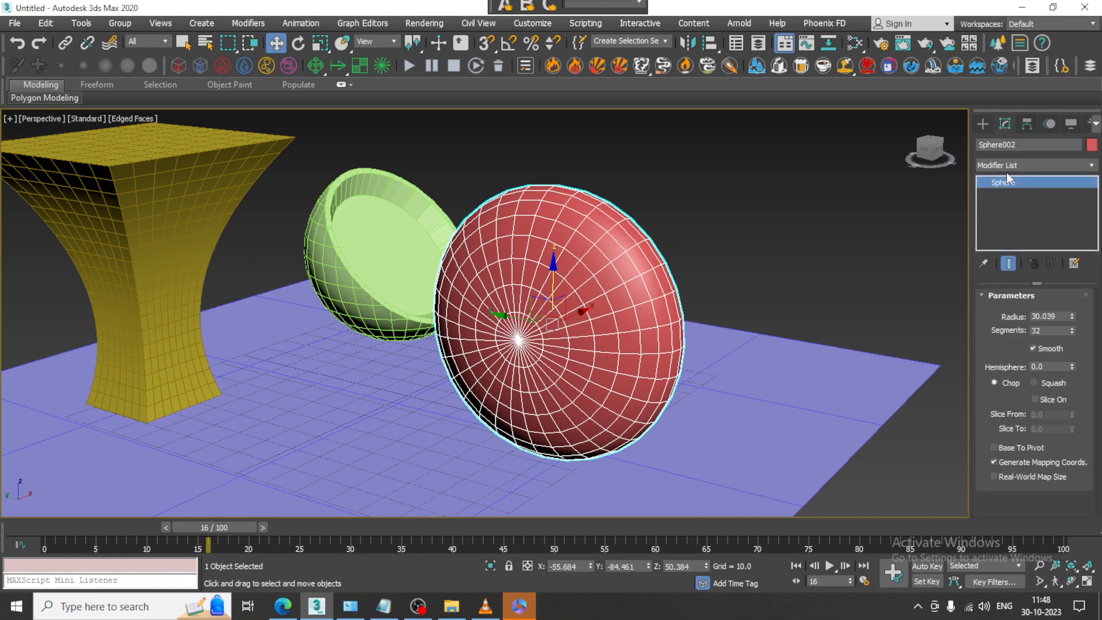
left_click(1011, 166)
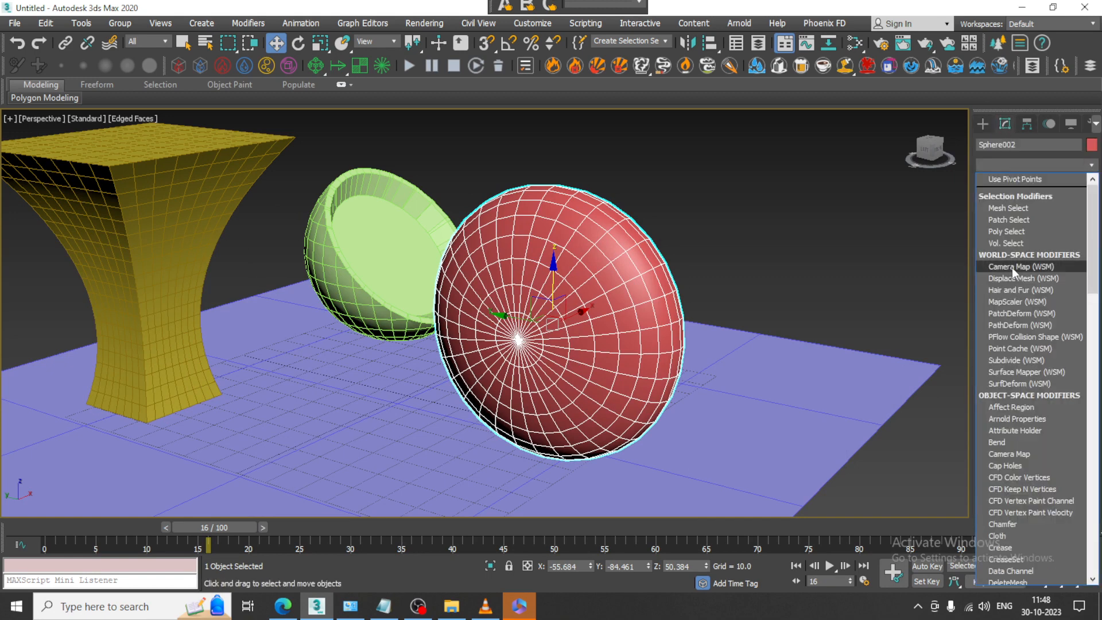
key("l")
key("Return")
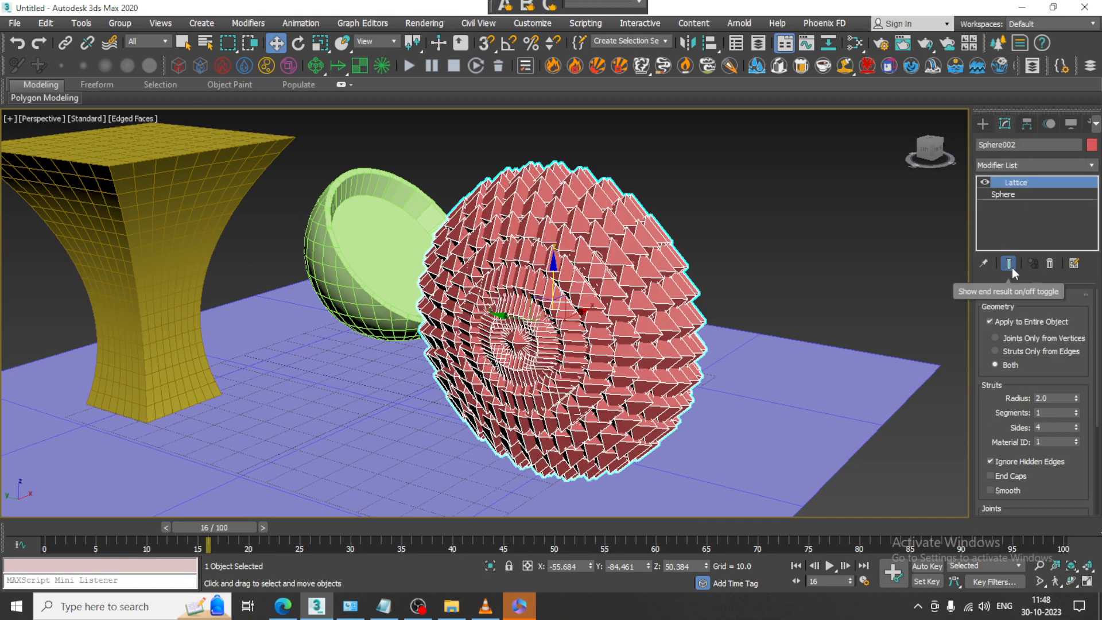
Reduce the lattice joints' radius on the flattened sphere to 2.0
middle_click_drag(436, 321, 630, 340, "alt")
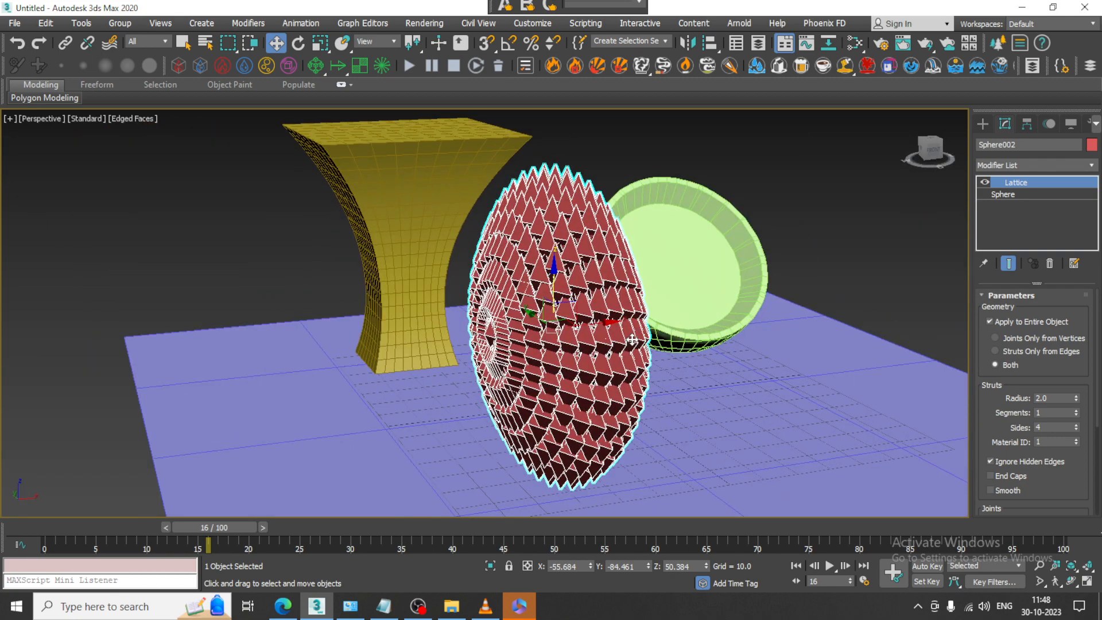
left_click_drag(1039, 378, 1036, 318)
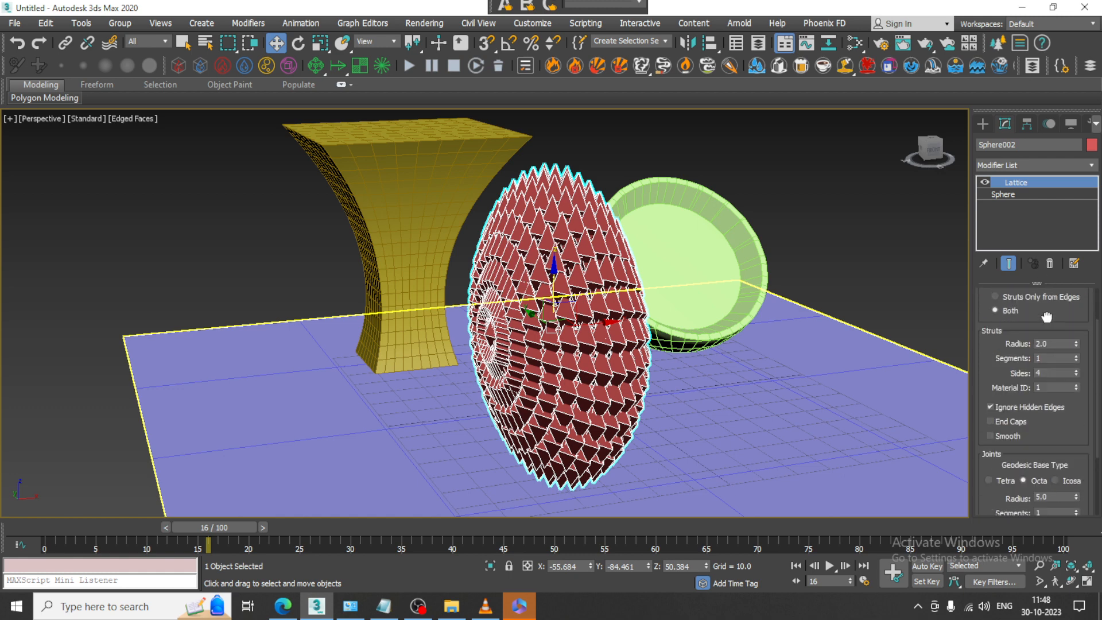
left_click_drag(1077, 500, 1077, 501)
left_click(1077, 499)
left_click(1077, 500)
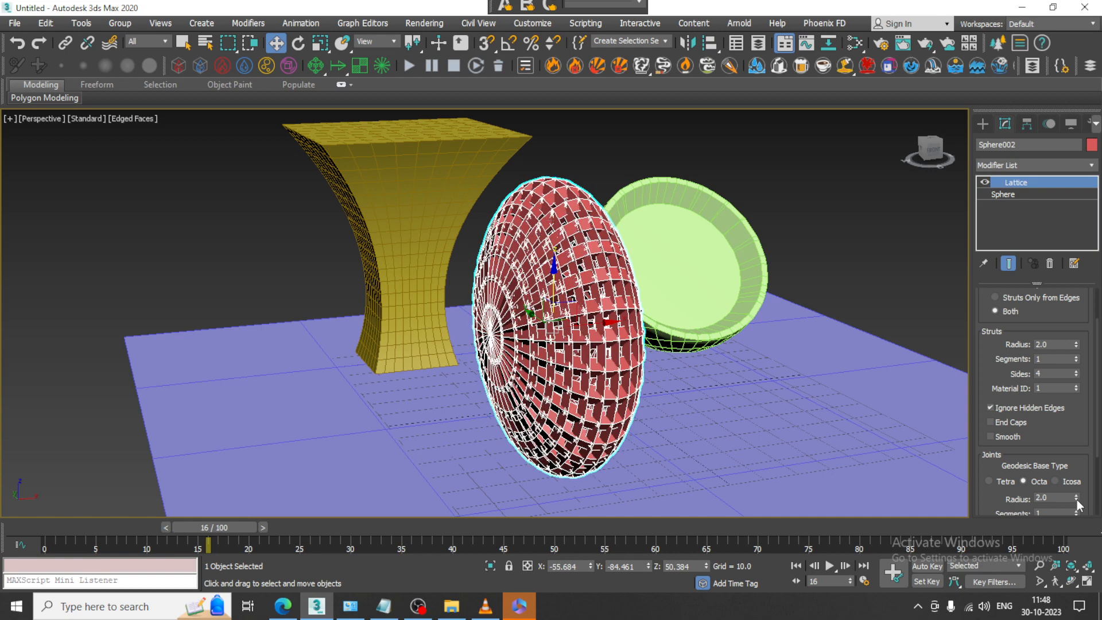
Set the flattened sphere's lattice strut radius to 0.5 and its joint radius to 0.0
left_click(1076, 347)
left_click(1076, 347)
left_click(1075, 348)
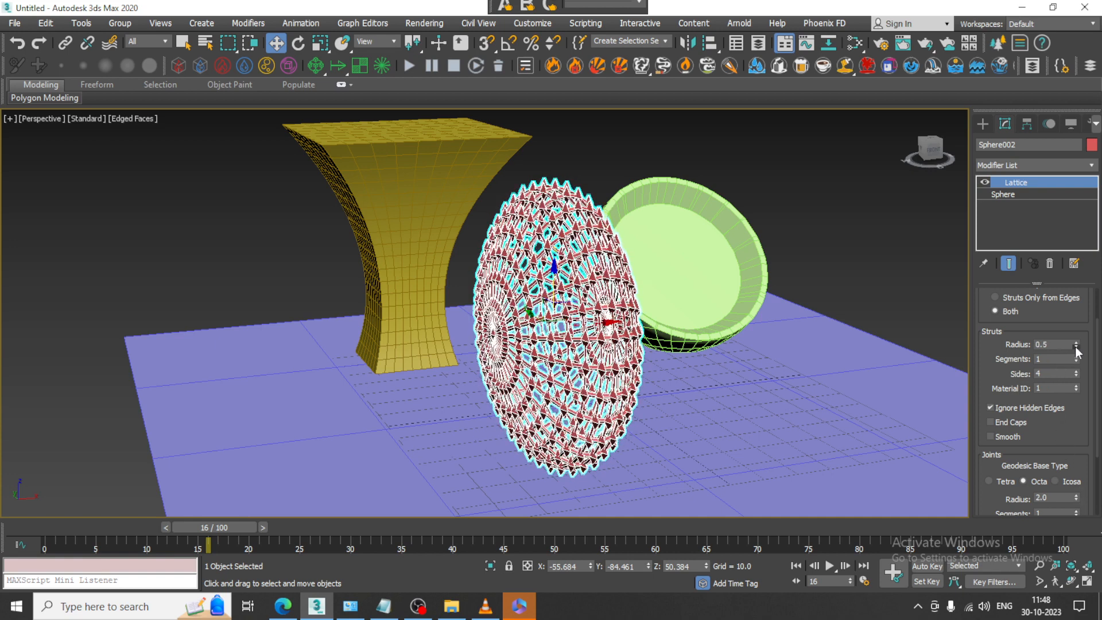
left_click(1076, 348)
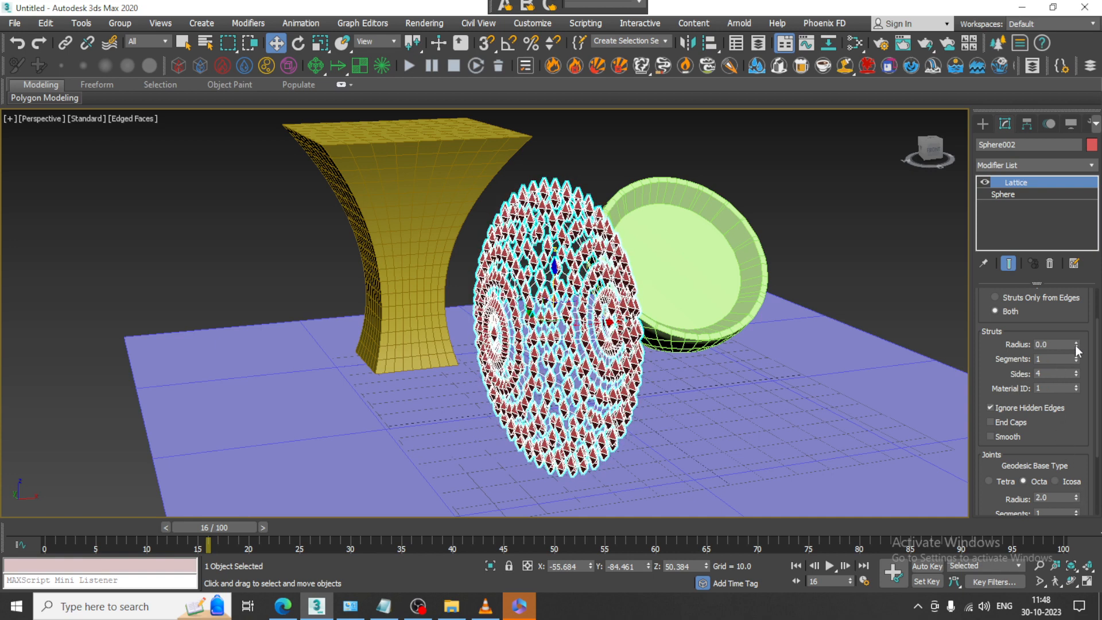
key("z")
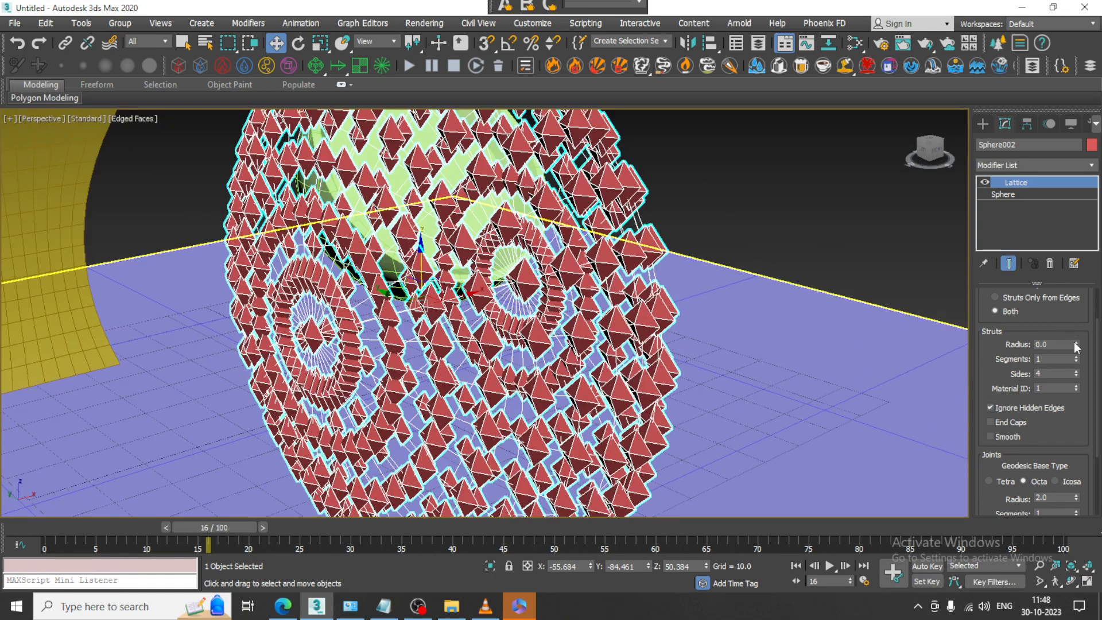
left_click(1076, 343)
right_click(1077, 497)
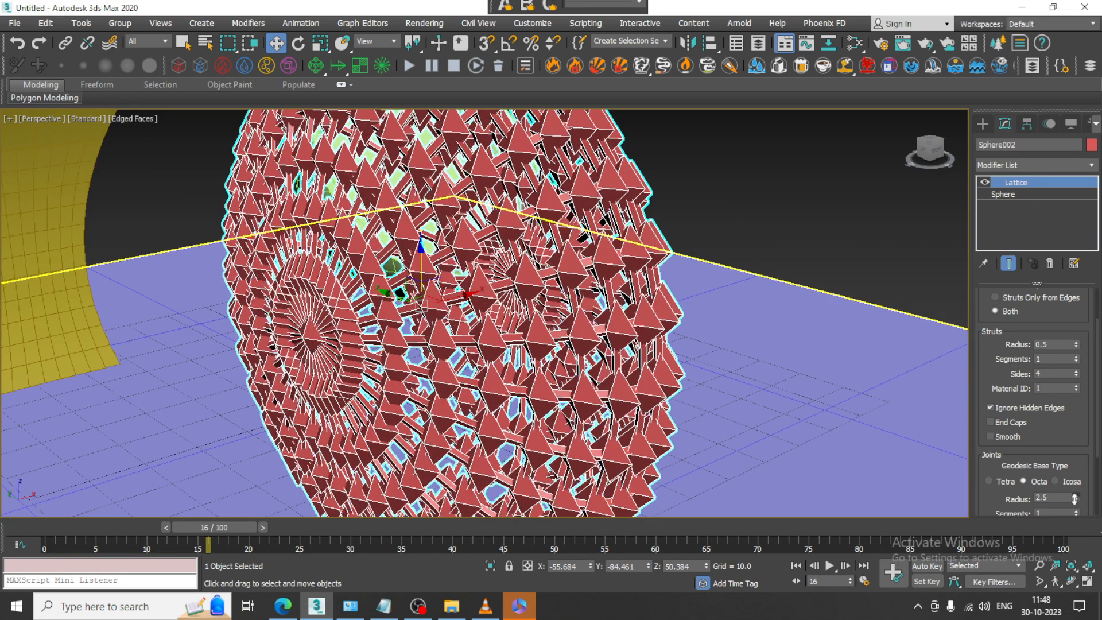
Increase the sphere lattice's struts to 4 segments and 8 sides
left_click(1076, 356)
left_click(1076, 356)
left_click(1076, 357)
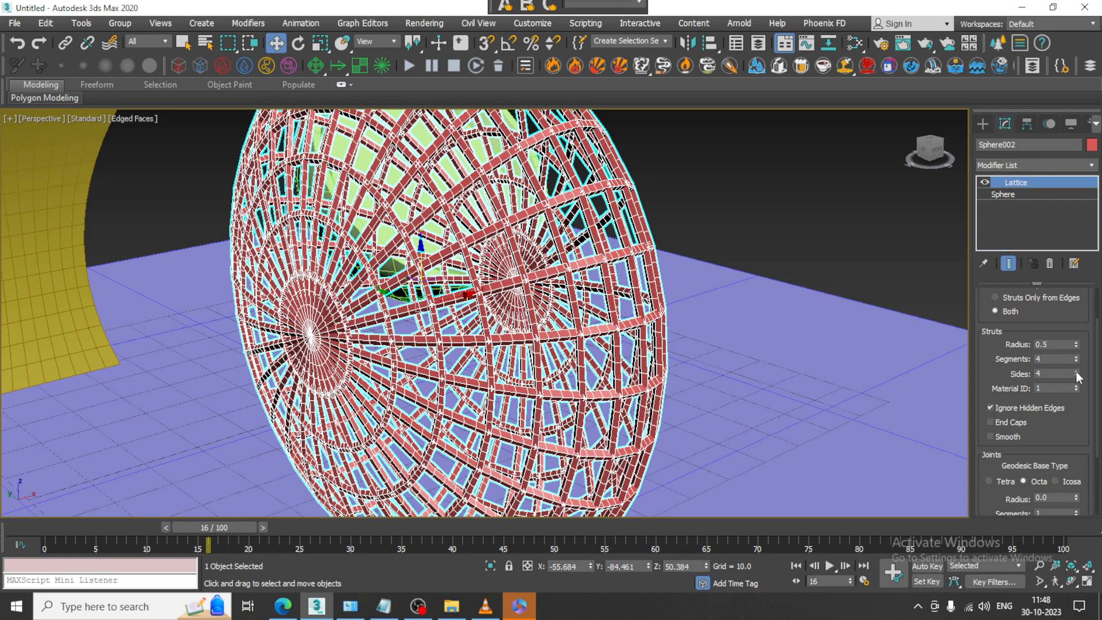
left_click(1077, 372)
left_click(1077, 371)
left_click(1077, 372)
left_click(1076, 371)
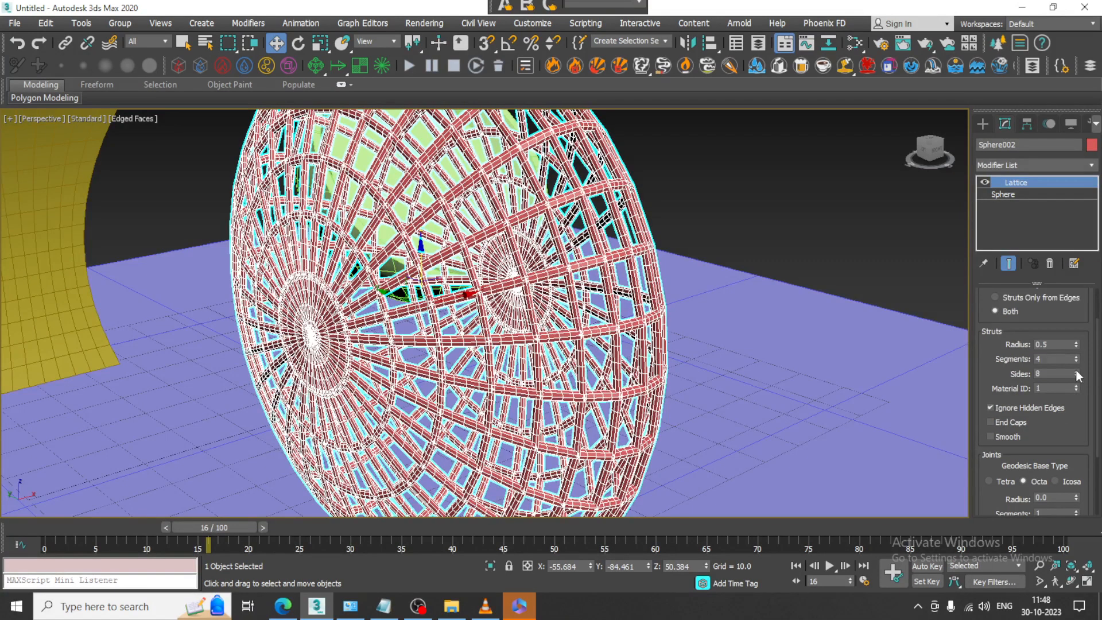
Examine the lattice sphere unselected and up close, with its edged-faces display toggled off and back on
left_click(734, 183)
scroll(772, 280, "down", 5)
mouse_move(772, 280)
middle_mouse_down("alt")
mouse_move(803, 310)
mouse_move(775, 284)
middle_mouse_up("alt")
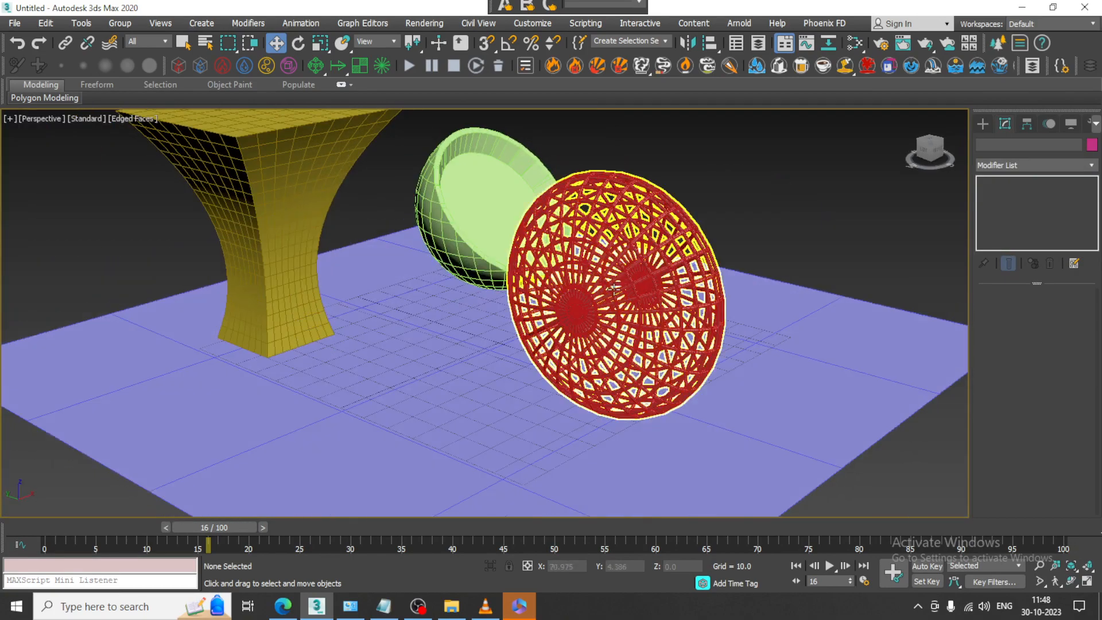
left_click(637, 306)
scroll(637, 307, "up", 5)
key("F4")
key("F4")
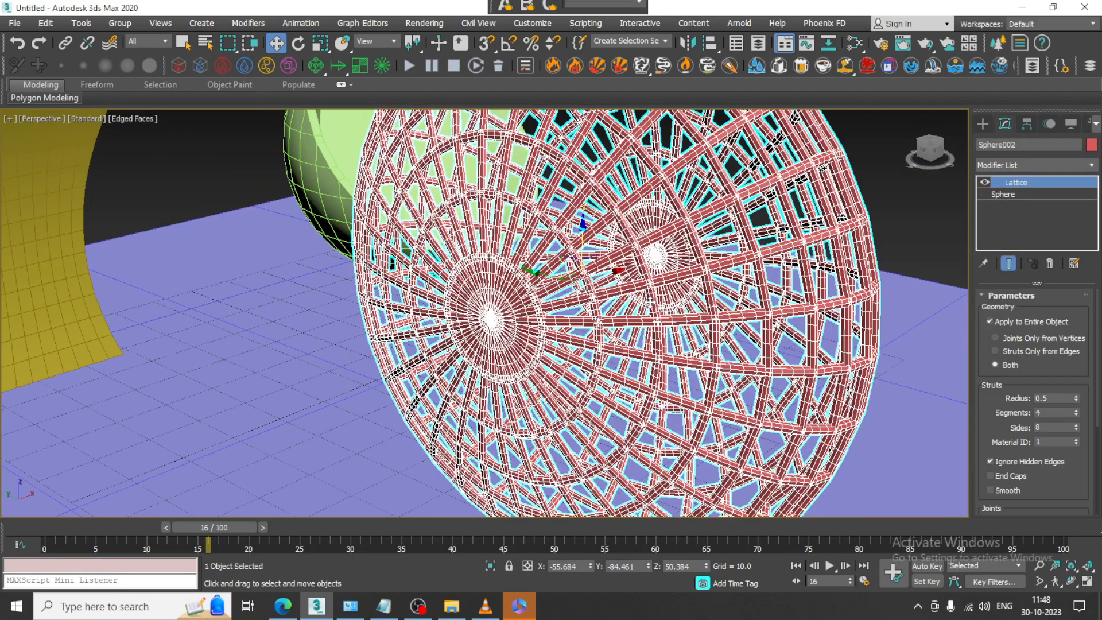
Move the lattice sphere along X, away from the bowl, to about X 35.3
scroll(659, 365, "down", 5)
middle_click_drag(659, 365, 636, 347, "alt")
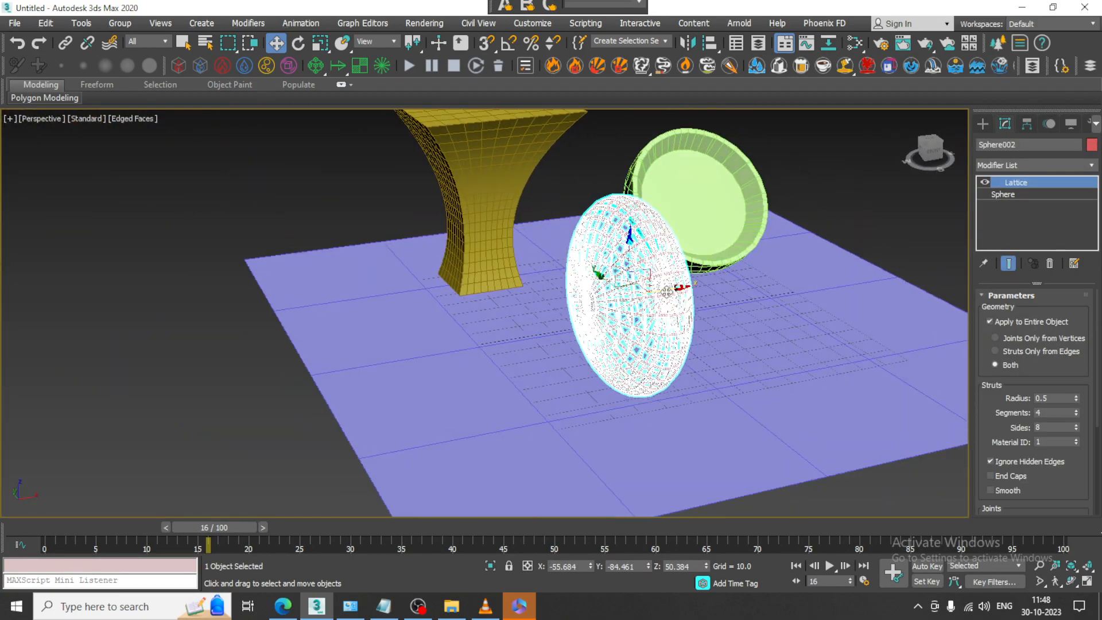
left_click_drag(667, 292, 910, 279)
middle_click_drag(707, 360, 649, 424, "alt")
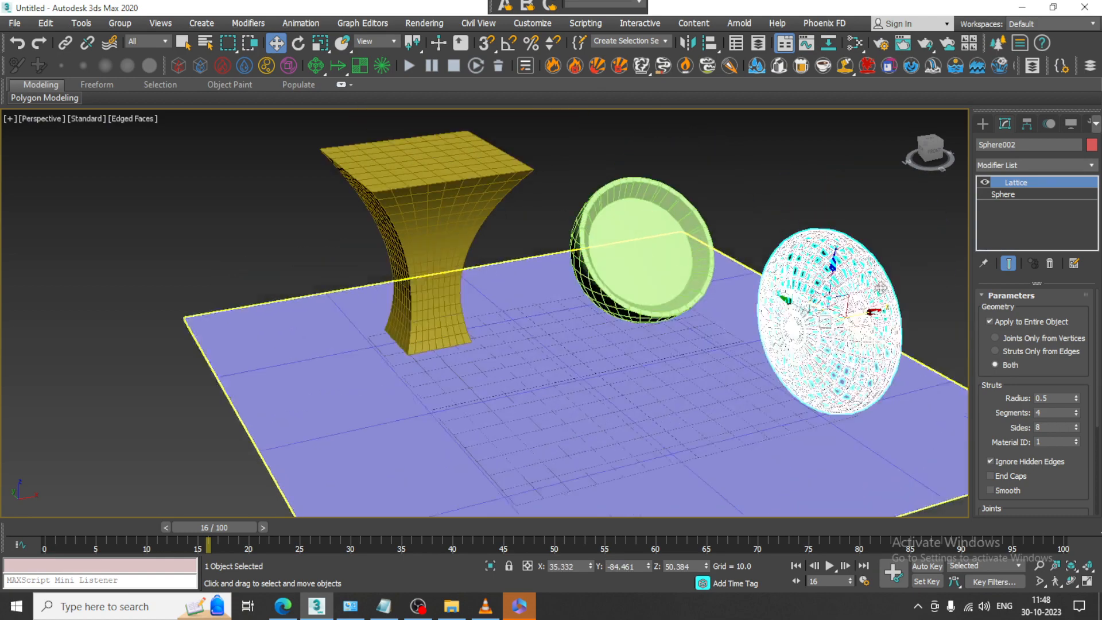
Create a tall box about 23.6 long, 24.2 wide and 222 high near the front corner of the plane
left_click(983, 124)
left_click(1005, 207)
scroll(542, 382, "down", 3)
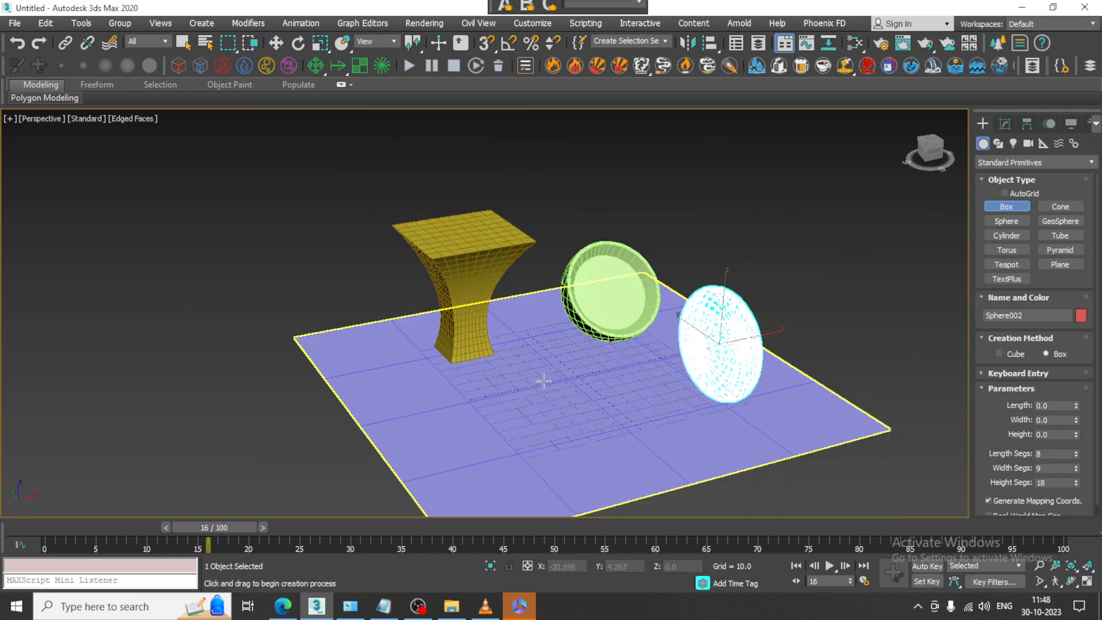
left_click_drag(530, 443, 499, 462)
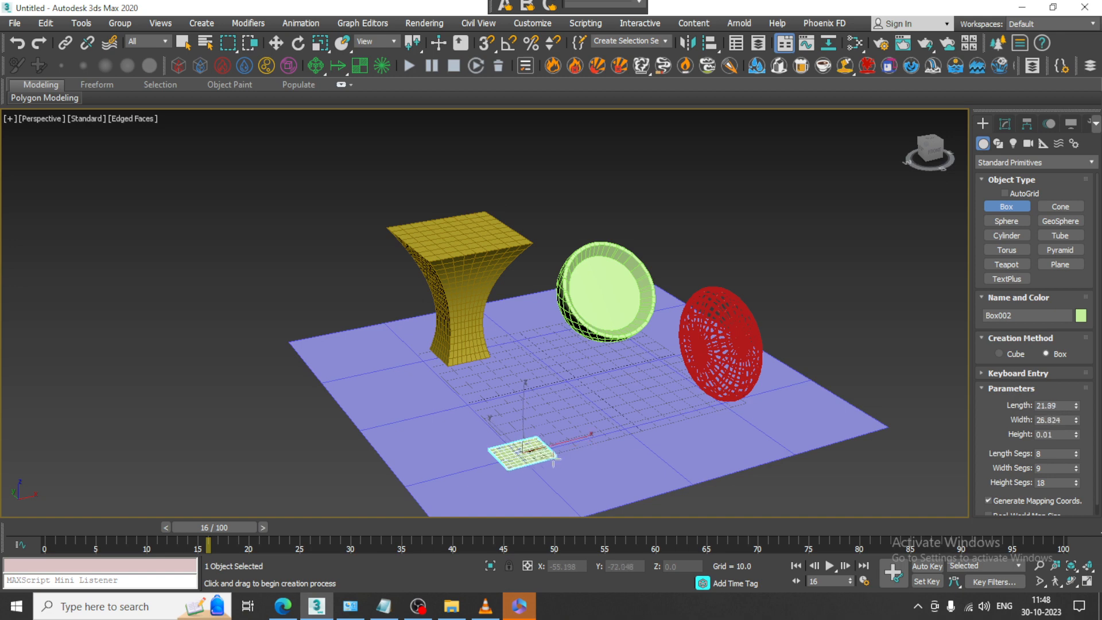
left_click(535, 35)
scroll(496, 230, "down", 3)
key("w")
middle_click_drag(565, 238, 586, 290, "alt")
Set the tall box's length and width segments to 3 and its height segments to 8
left_click(1005, 124)
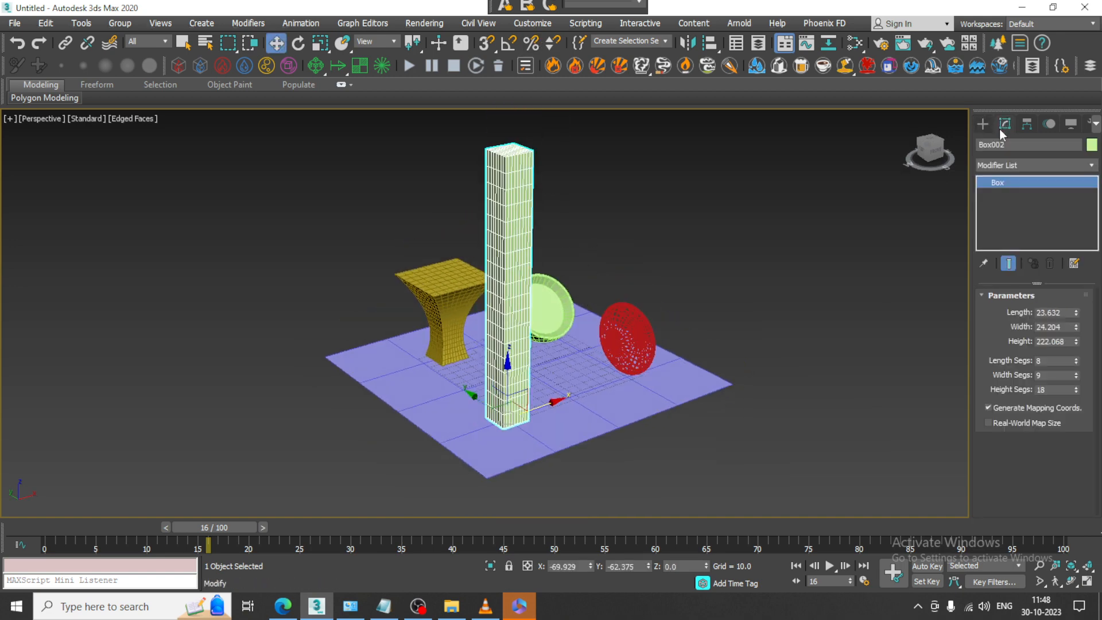
double_click(1049, 360)
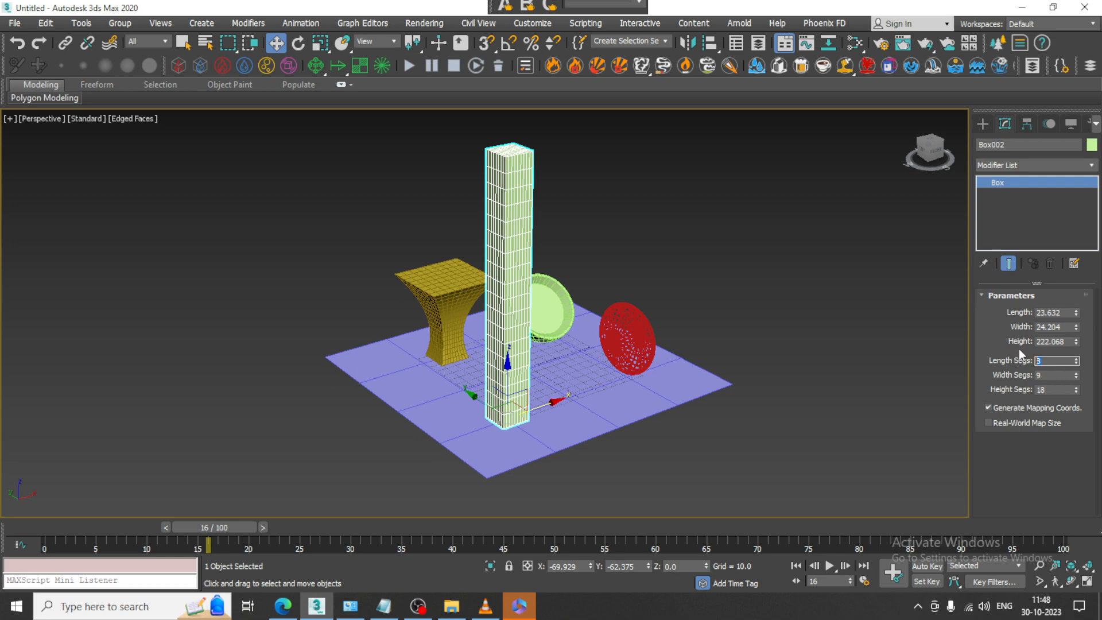
key("Tab")
type("3")
key("Tab")
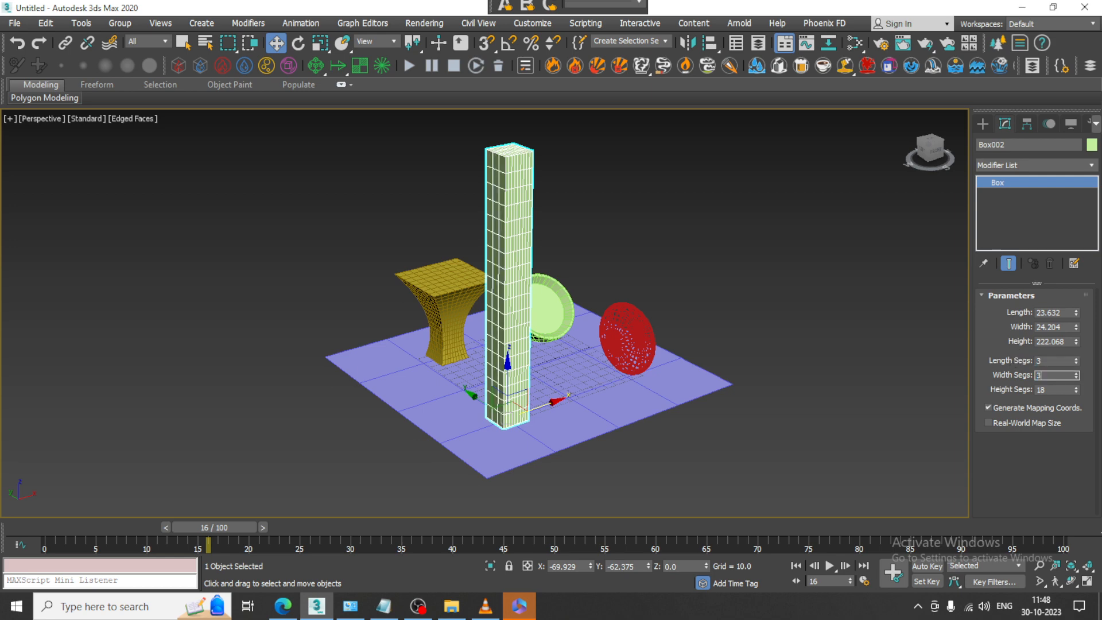
type("3")
key("Return")
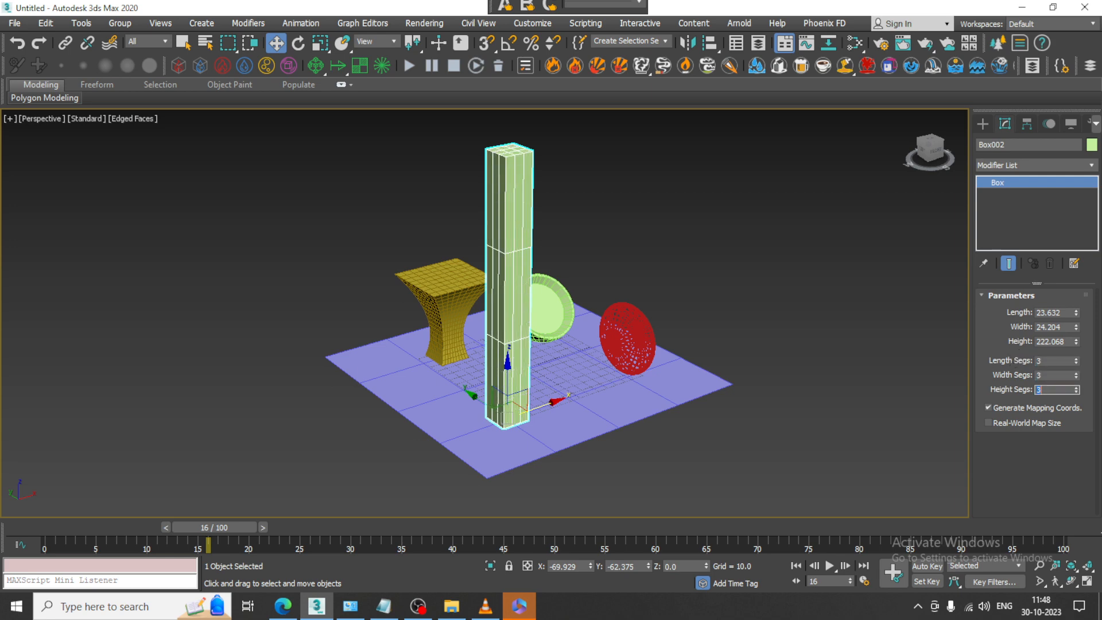
left_click(1078, 387)
left_click(1078, 387)
left_click(1078, 387)
left_click(1077, 387)
left_click(1078, 387)
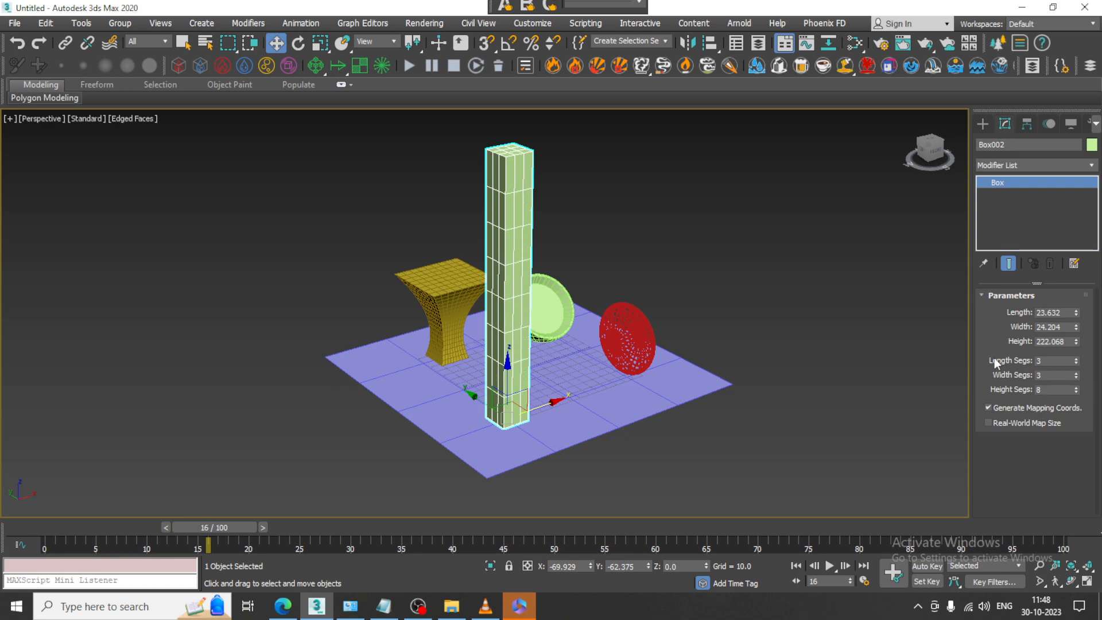
Reduce the tall box's length and width segments to 1 each
middle_click_drag(501, 156, 546, 256, "alt")
scroll(546, 256, "up", 3)
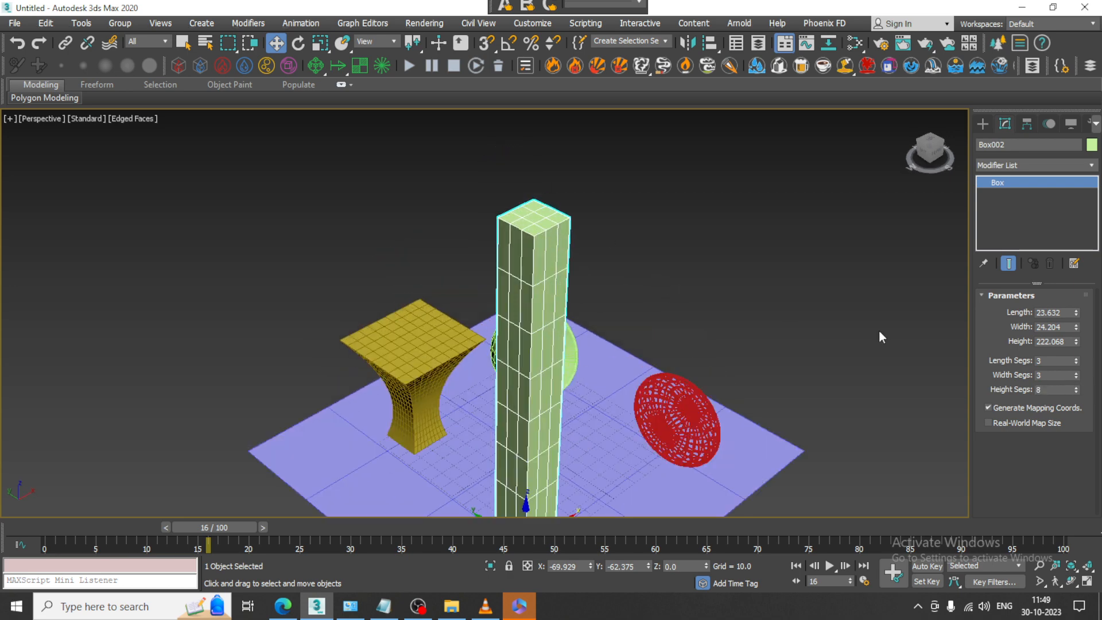
left_click(1077, 378)
left_click(1076, 378)
left_click(1076, 362)
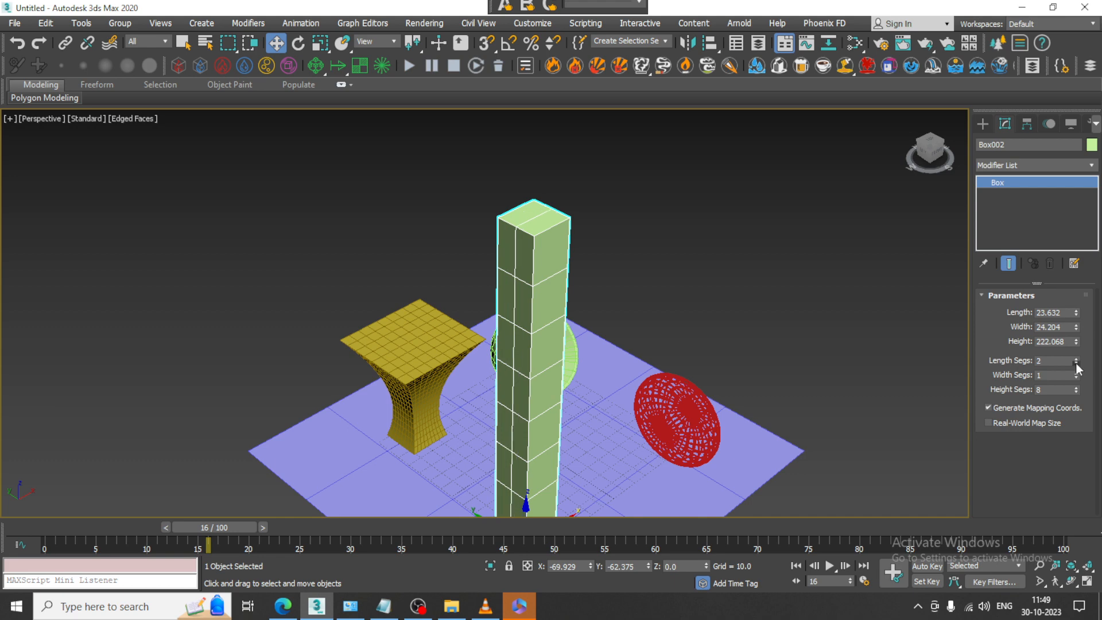
left_click(1076, 362)
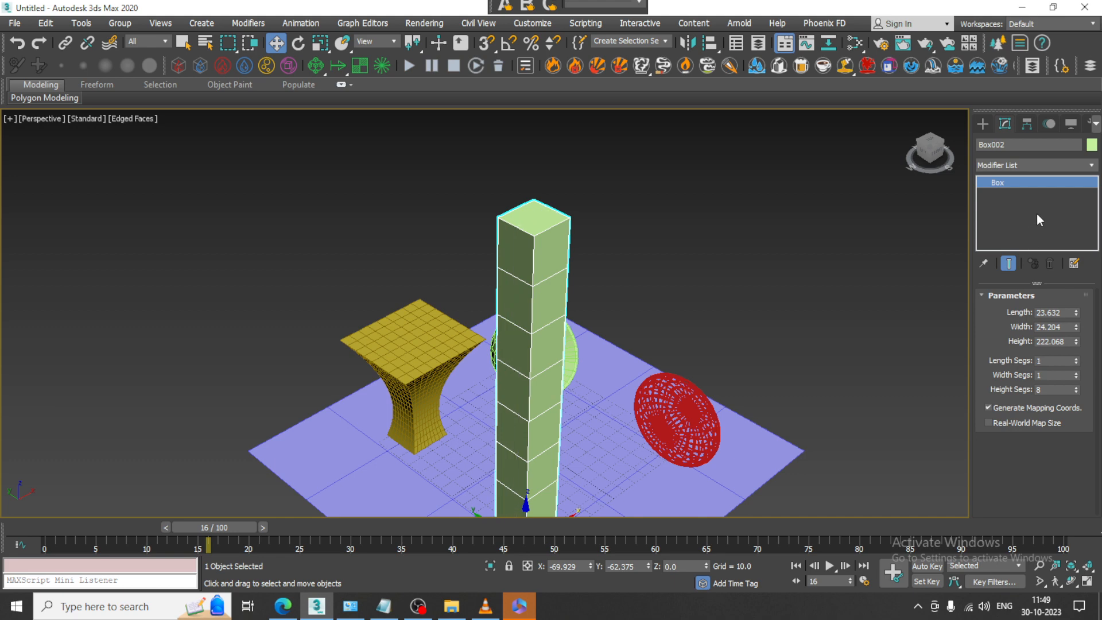
Apply a Lattice modifier to the tall box and set its joint radius to 0.0
left_click(1035, 164)
key("l")
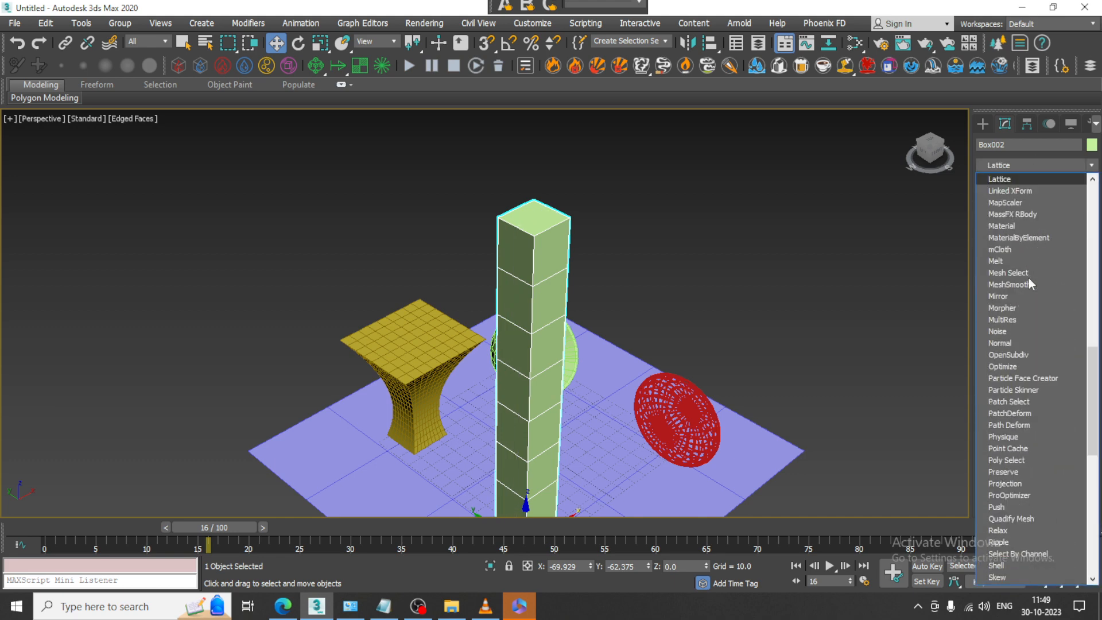
key("Return")
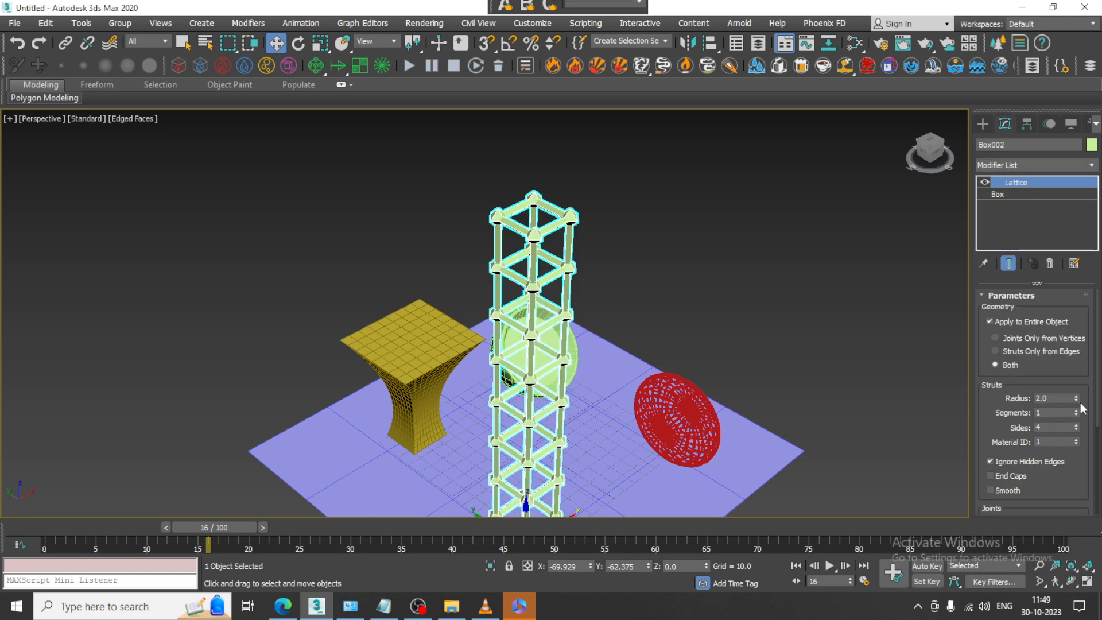
scroll(1072, 466, "down", 3)
right_click(1077, 456)
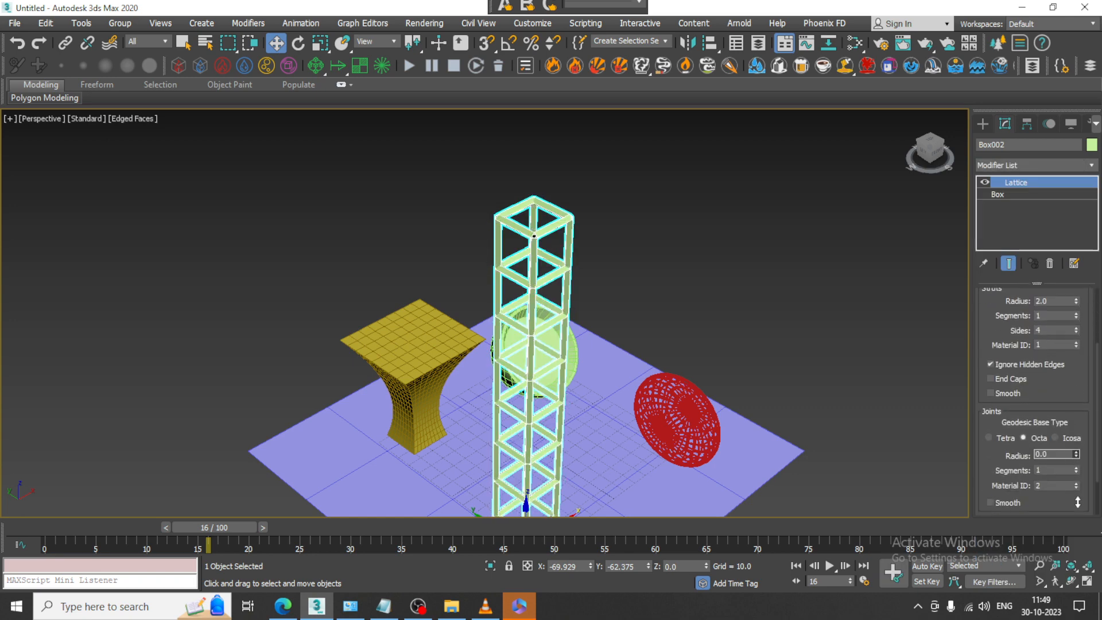
Turn off Ignore Hidden Edges for the tower's lattice to add diagonal struts
scroll(998, 462, "down", 1)
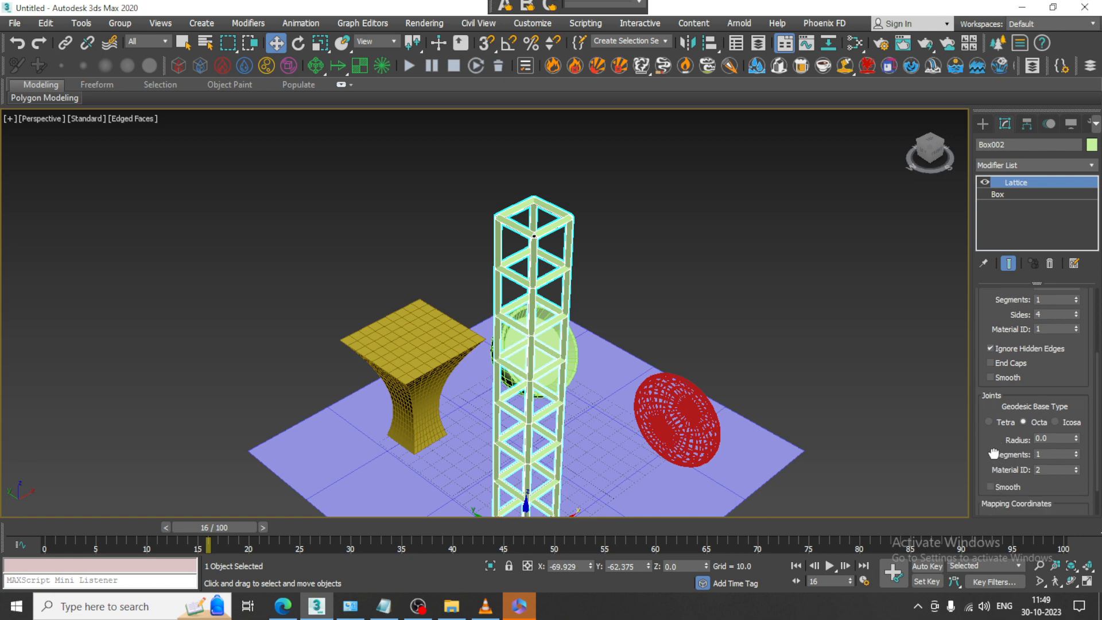
left_click(991, 346)
middle_click_drag(894, 353, 508, 257, "alt")
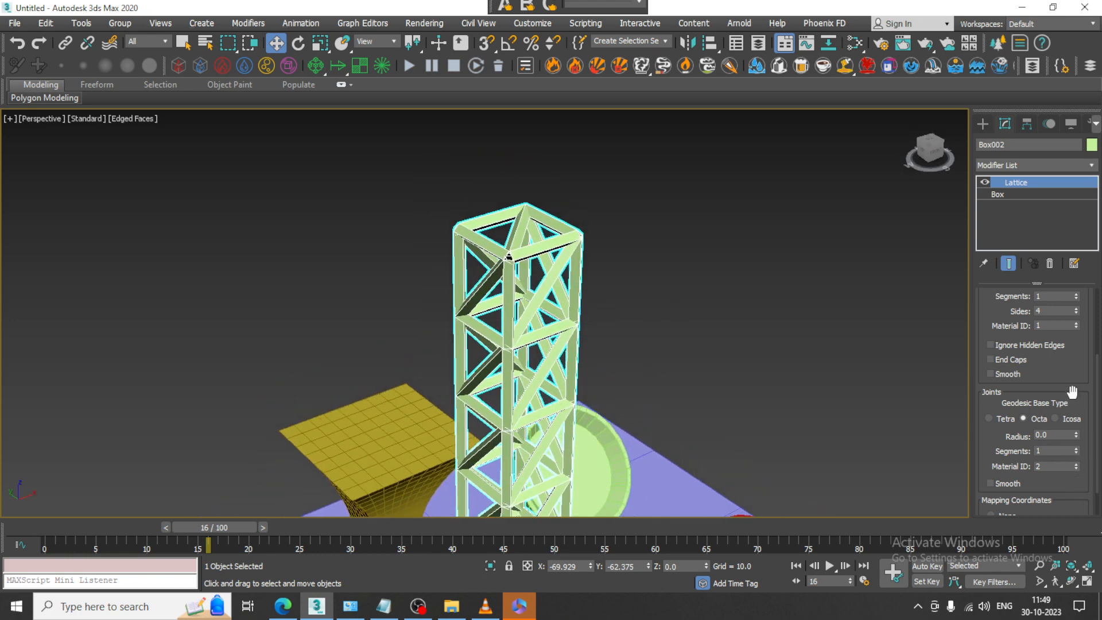
Set the tower lattice's struts to 11 sides and 3 segments
left_click(1077, 310)
left_click(1076, 309)
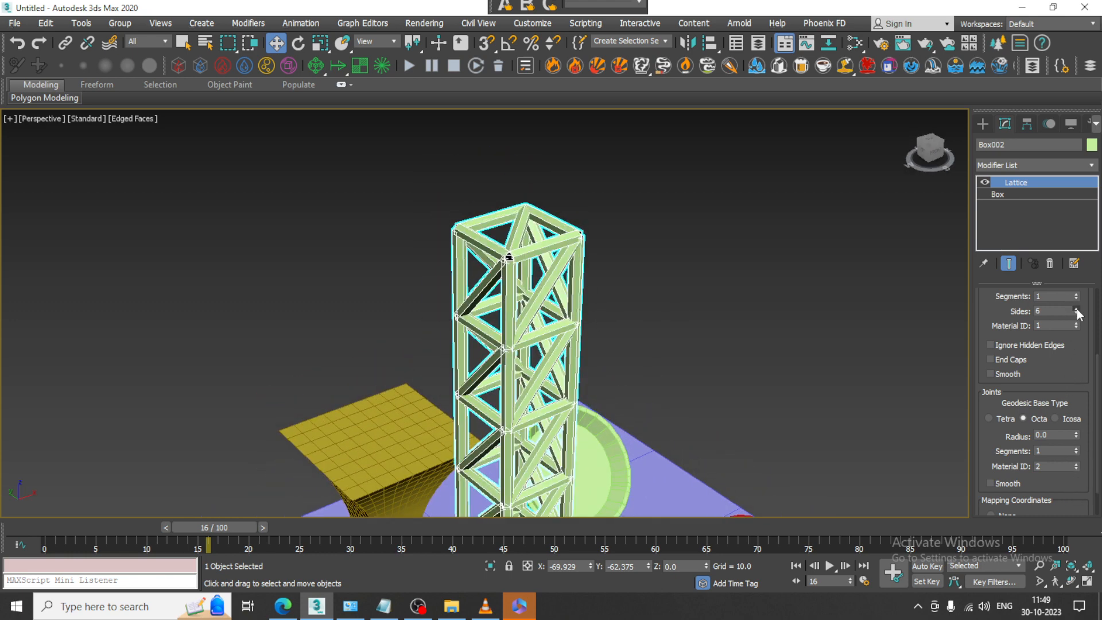
left_click(1077, 309)
left_click(1076, 309)
left_click(1077, 309)
left_click(1076, 310)
left_click(1077, 310)
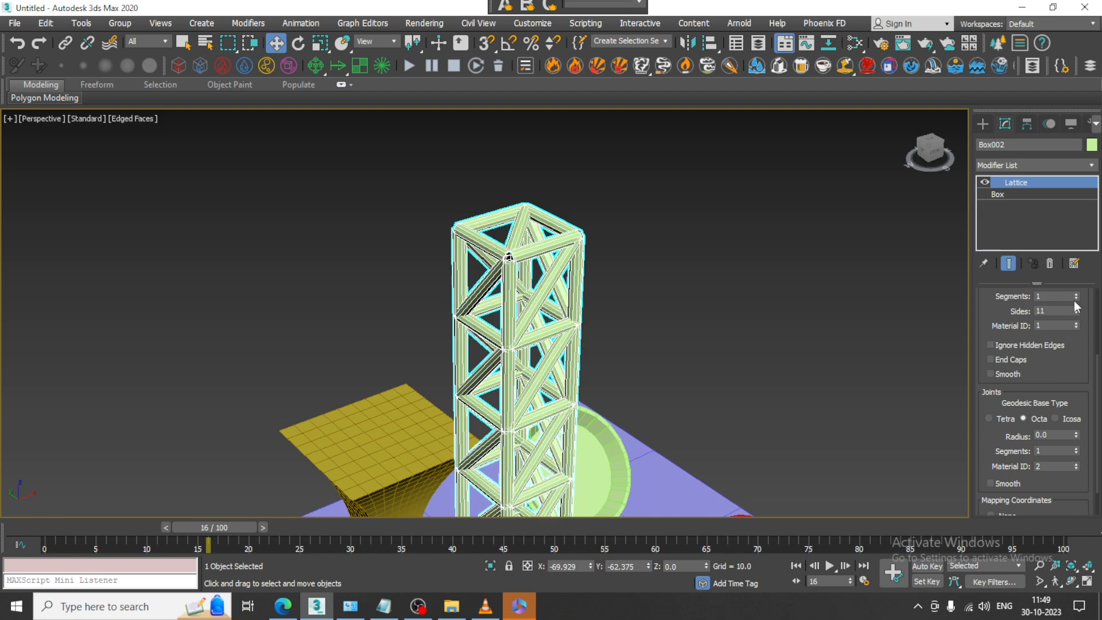
left_click(1077, 294)
left_click(1076, 294)
Move the lattice tower along X to about X -103.5
middle_click_drag(684, 395, 702, 390, "alt")
middle_click_drag(620, 414, 601, 241)
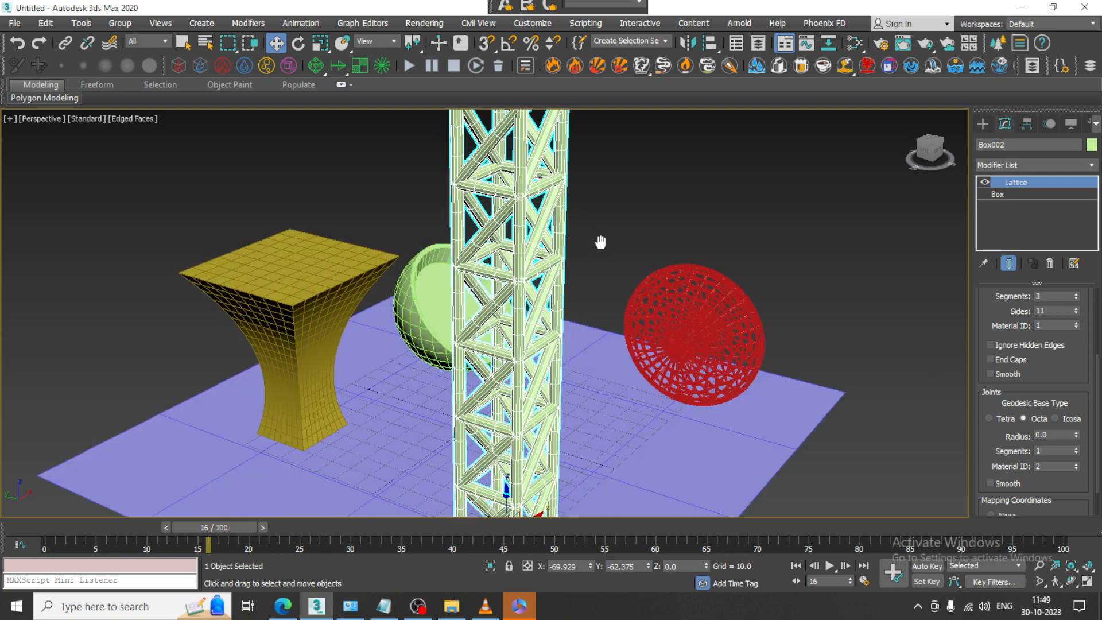
scroll(600, 241, "down", 3)
middle_click_drag(574, 437, 540, 497, "alt")
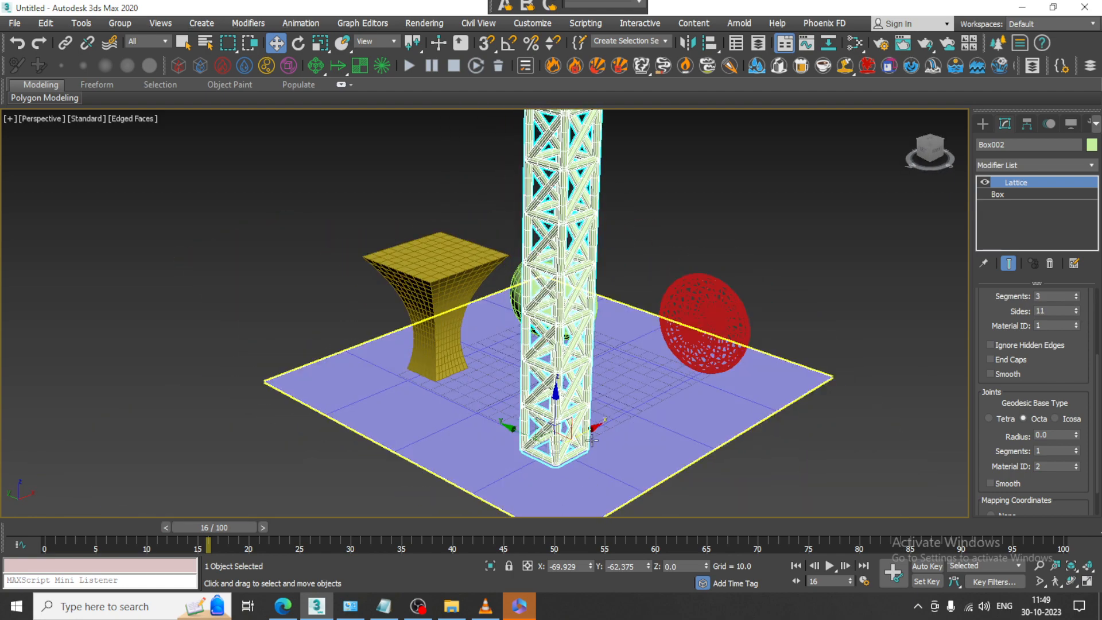
left_click_drag(585, 432, 544, 457)
Clone the lattice tower along X as a single Copy at about X 102.4
scroll(552, 439, "down", 4)
mouse_move(562, 412)
middle_mouse_down("alt")
mouse_move(536, 408)
mouse_move(560, 423)
middle_mouse_up("alt")
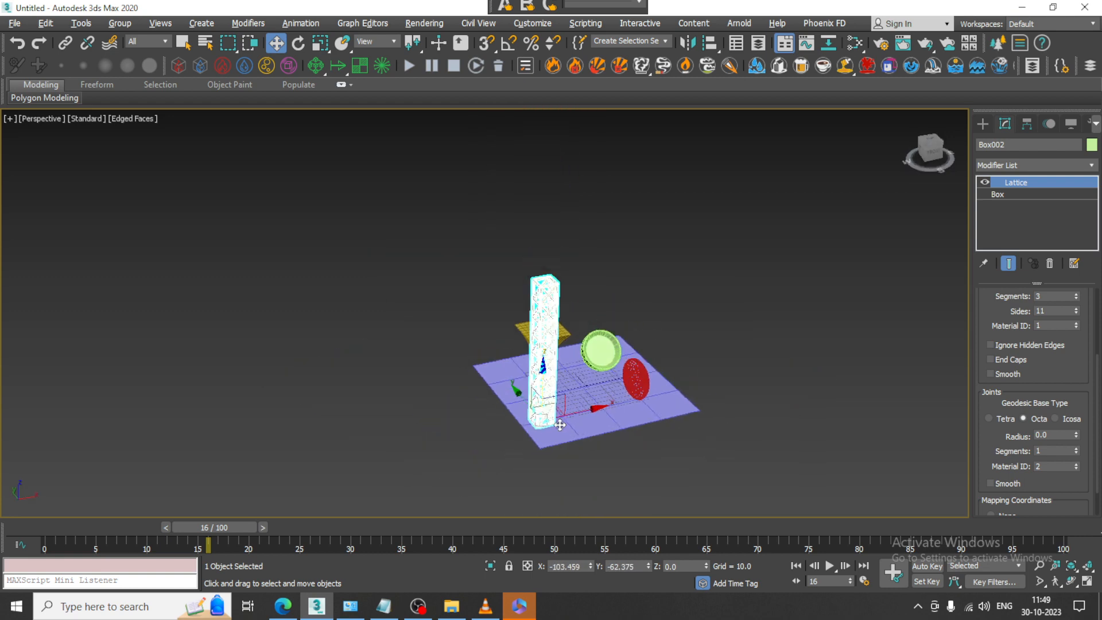
scroll(561, 423, "up", 4)
left_click_drag(568, 411, 748, 388, "shift")
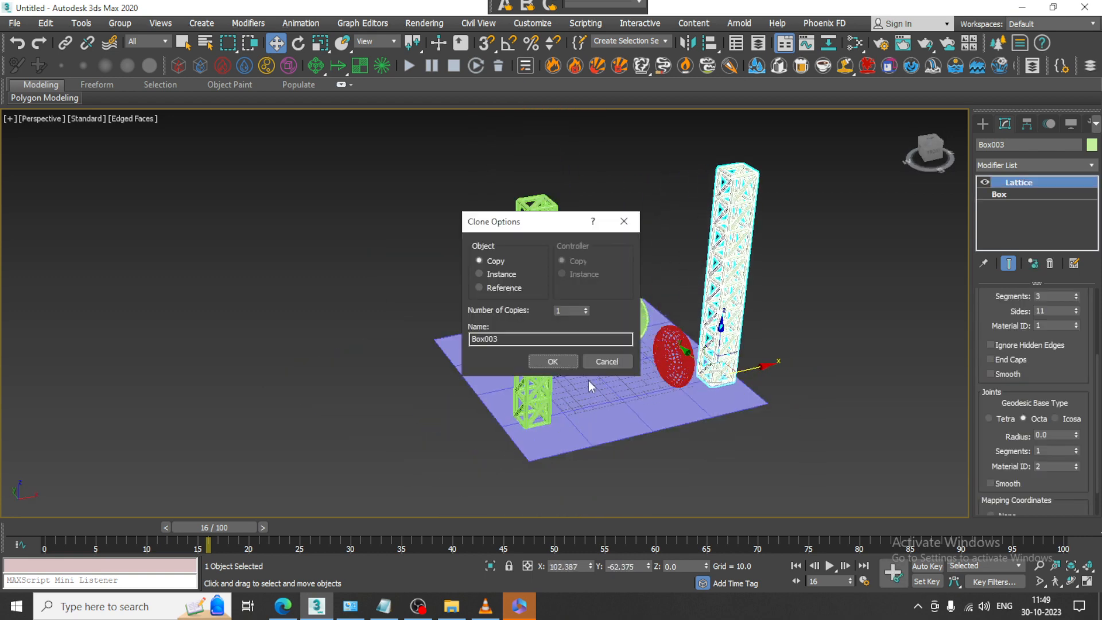
left_click(561, 358)
scroll(646, 339, "up", 5)
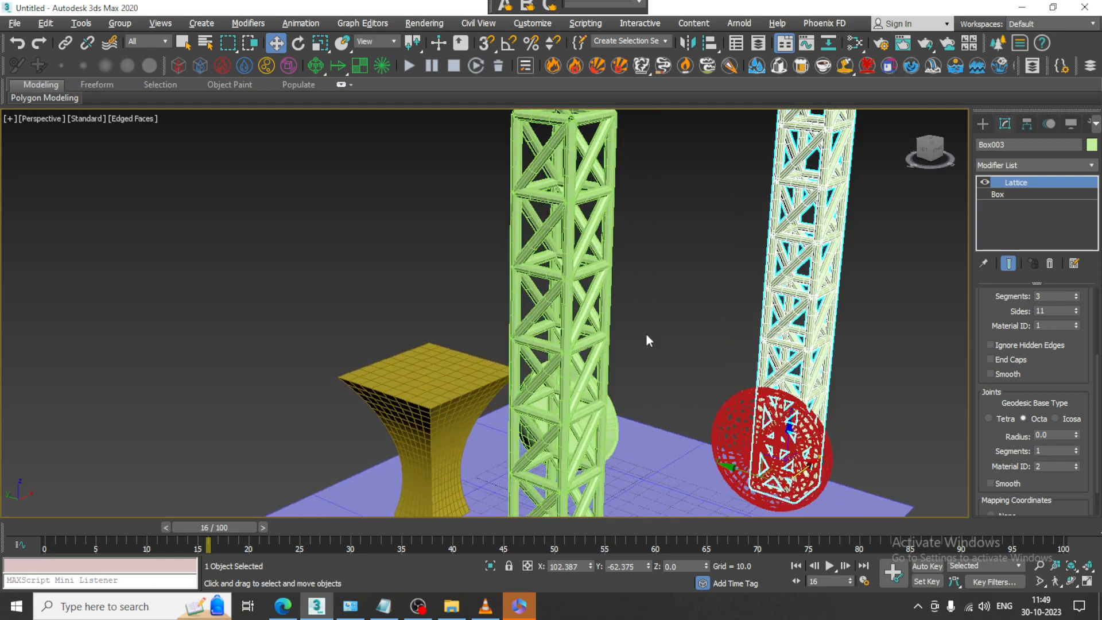
Set the lattice strut radius of the front tower, nearest the tapered table, to 0.5
left_click(565, 177)
middle_click_drag(635, 180, 683, 198, "alt")
left_click_drag(1071, 364, 1070, 449)
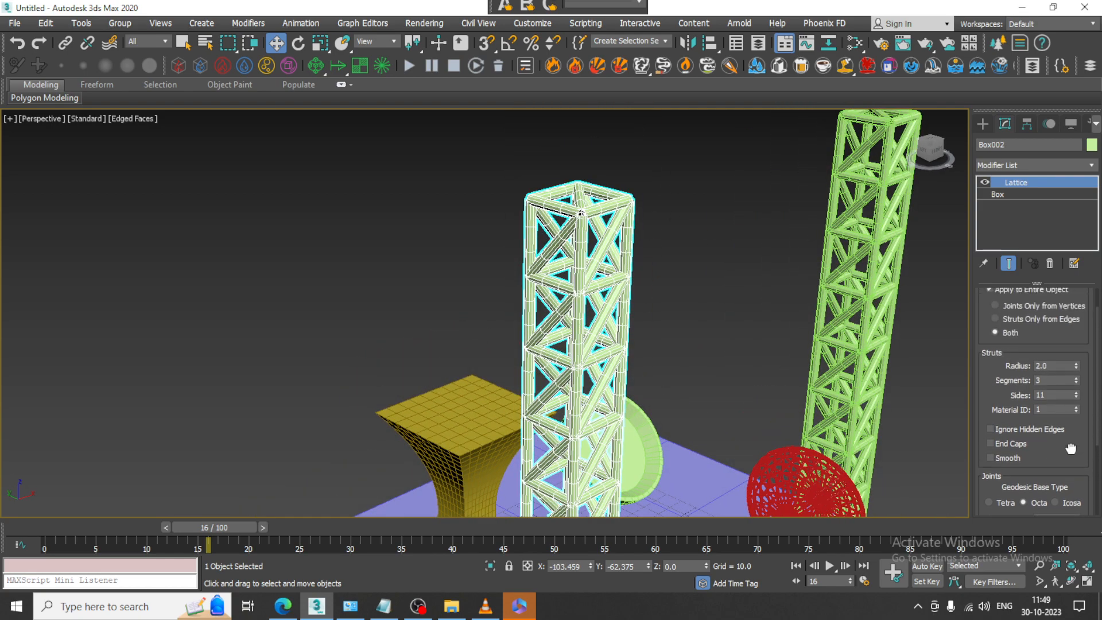
left_click_drag(1076, 367, 1082, 367)
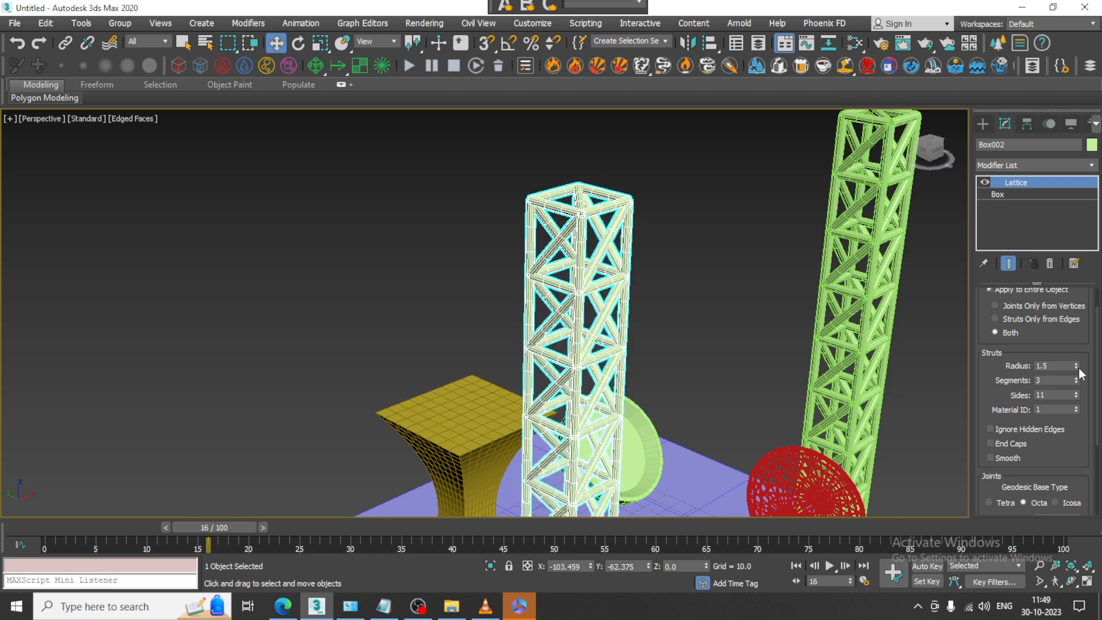
left_click(1079, 371)
left_click(1079, 370)
left_click(691, 168)
scroll(672, 267, "down", 3)
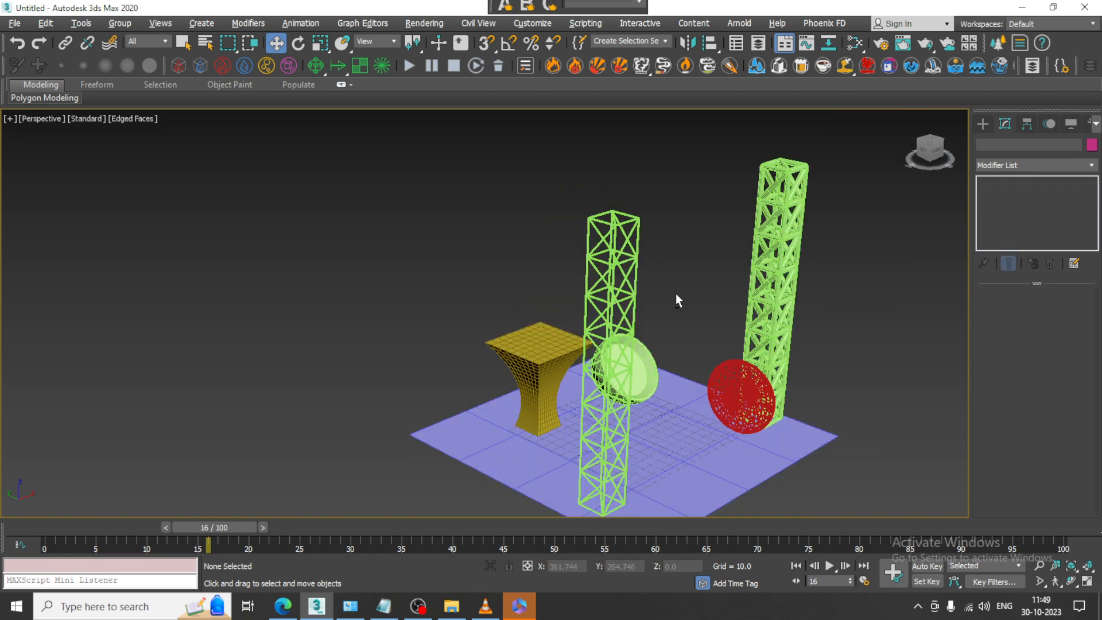
Move both lattice towers back along the Y axis, with the thin-strut tower behind the tapered table
middle_click_drag(676, 294, 635, 264)
scroll(636, 264, "down", 3)
left_click(559, 263)
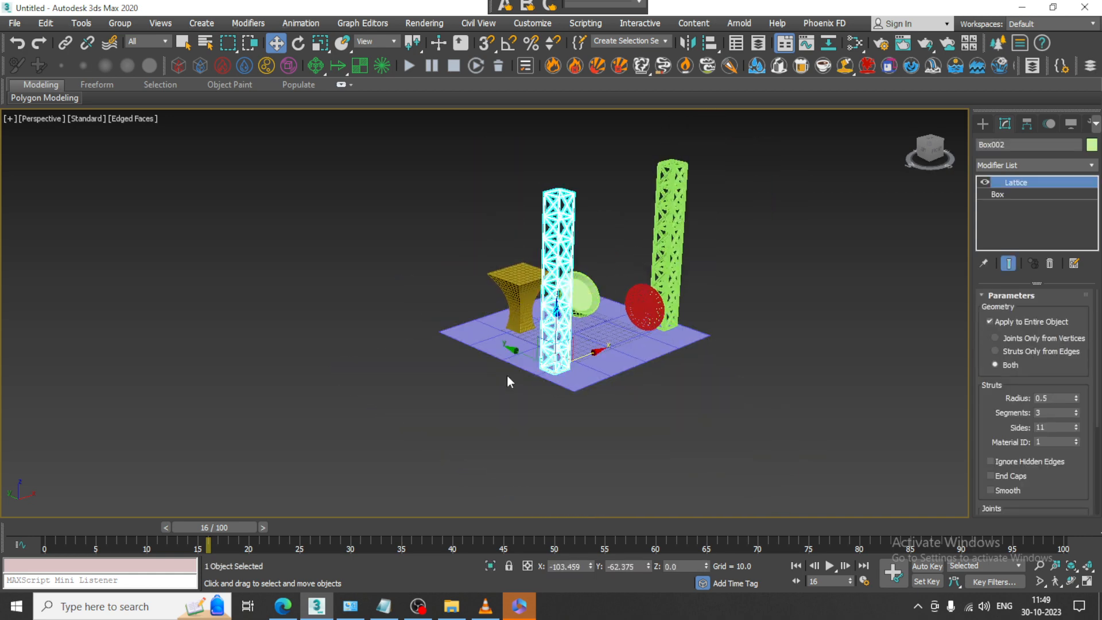
left_click_drag(517, 351, 439, 320)
left_click(665, 259)
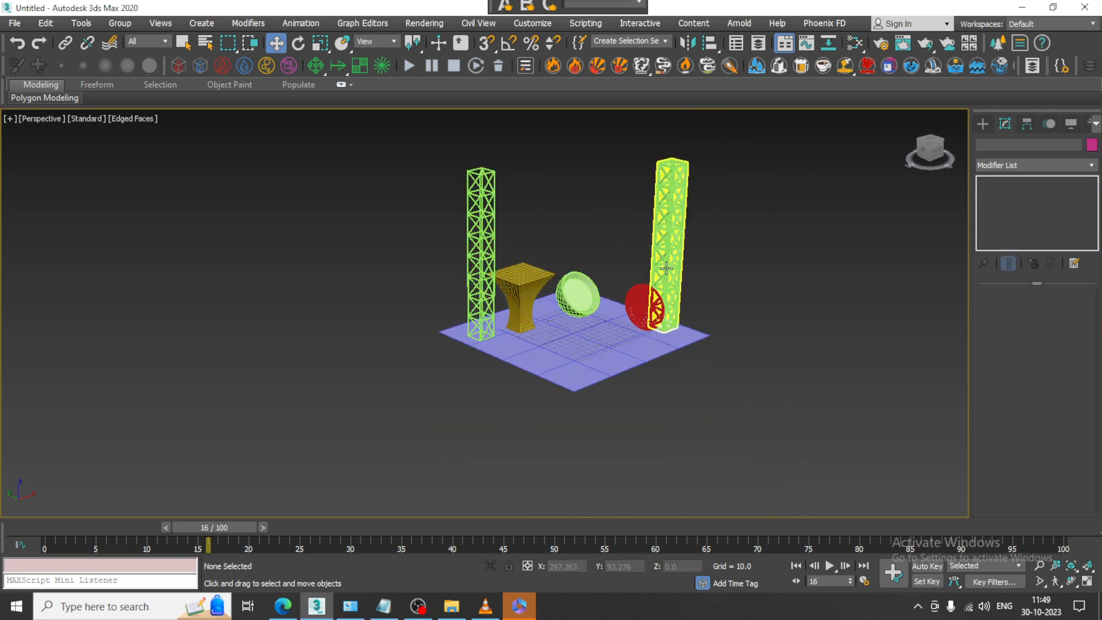
left_click_drag(627, 314, 549, 287)
Scale the ground plane up uniformly to about 150 percent
left_click(576, 334)
key("r")
left_click_drag(578, 332, 525, 299)
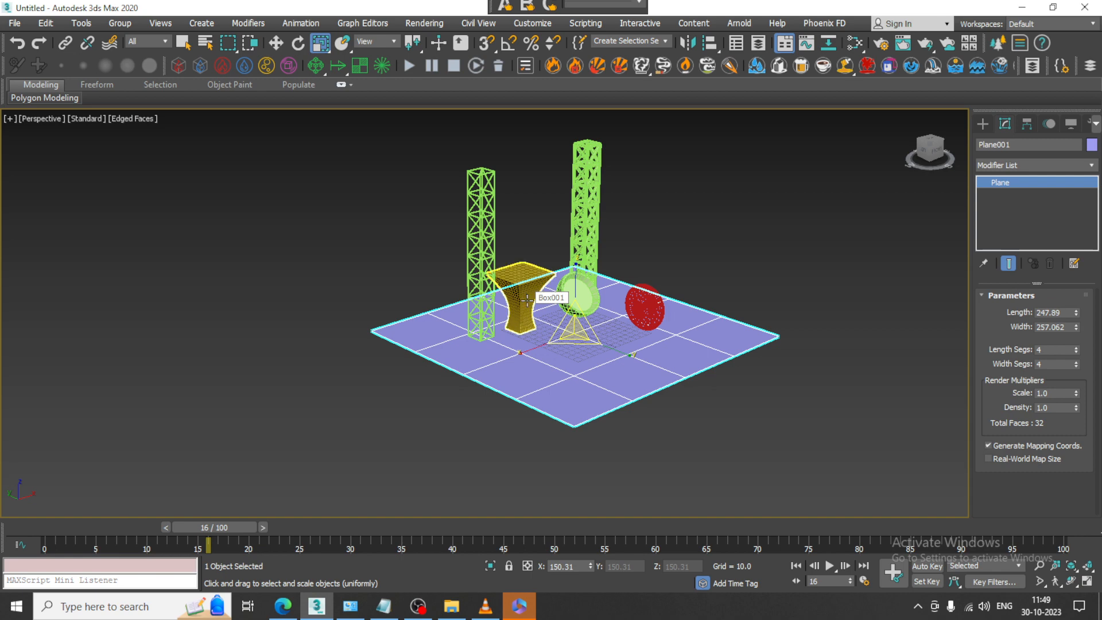
Look through the full list of modifiers available for the ground plane
left_click(1033, 165)
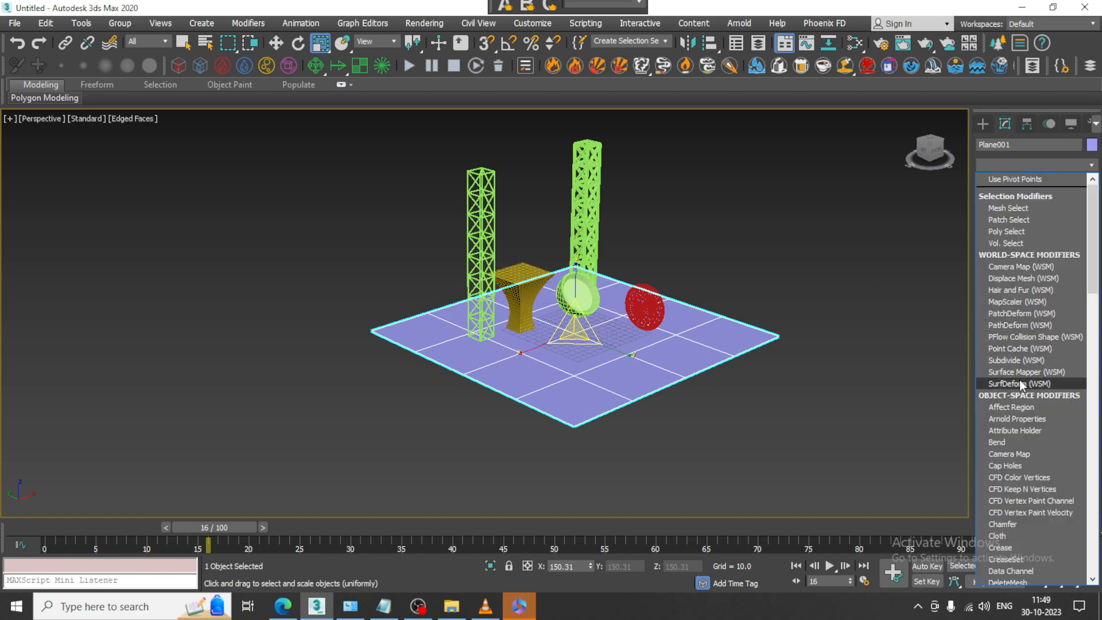
scroll(1026, 384, "down", 8)
scroll(1026, 384, "down", 6)
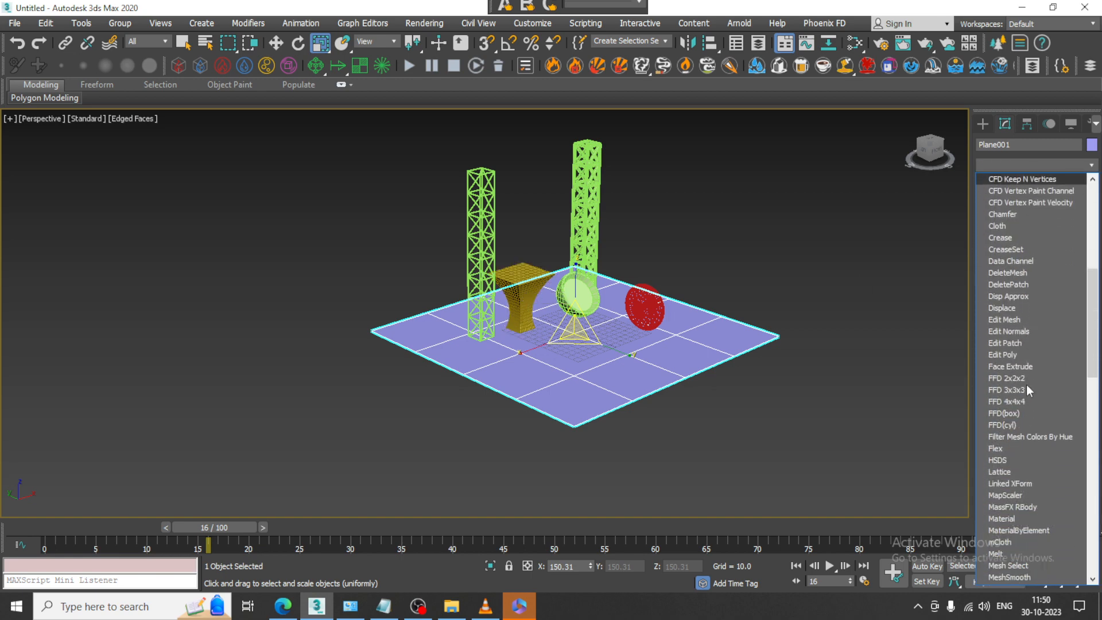
scroll(1026, 384, "down", 5)
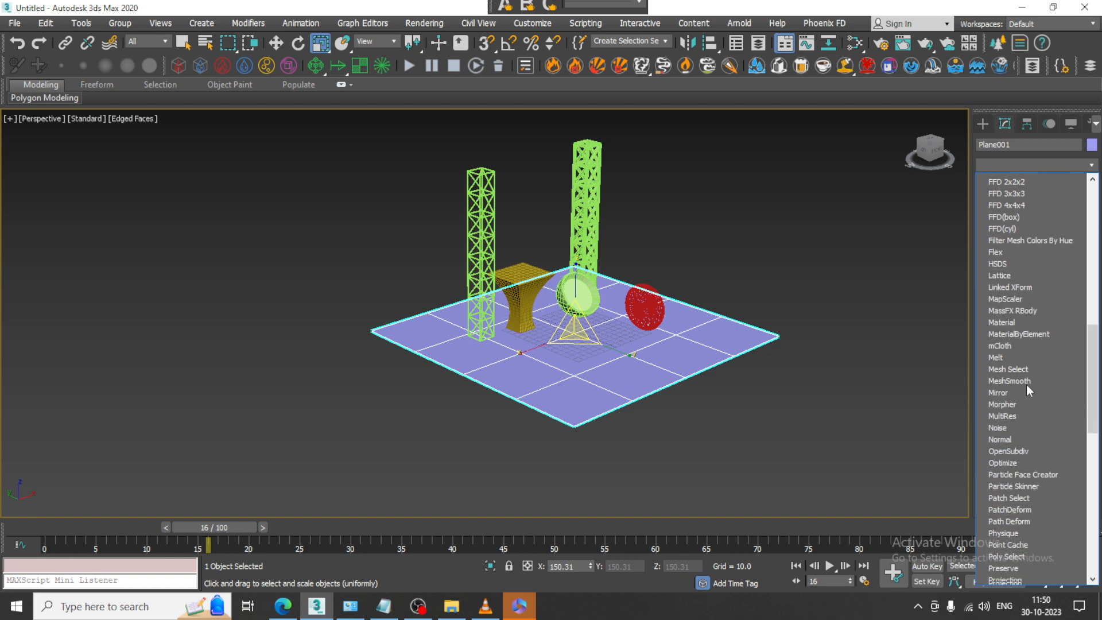
scroll(1026, 387, "down", 4)
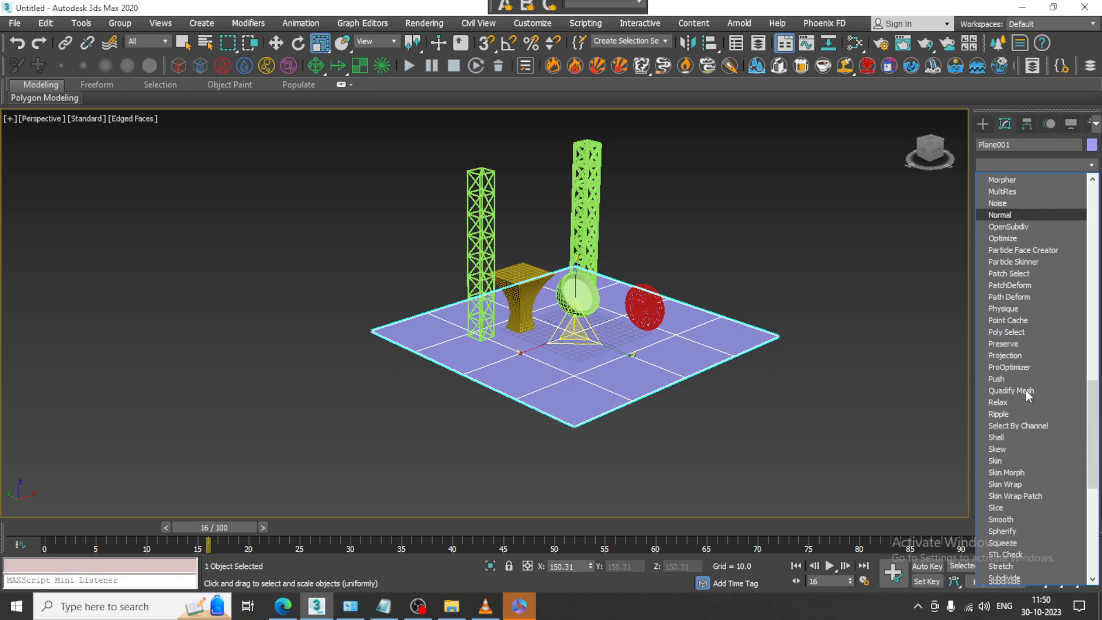
scroll(1025, 391, "down", 2)
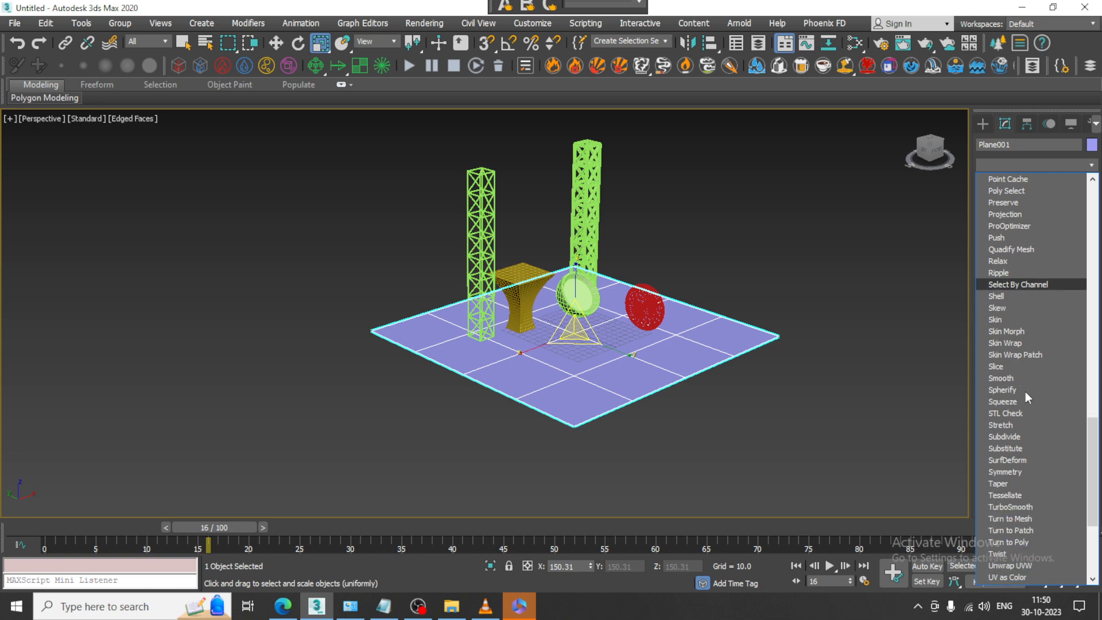
scroll(1025, 392, "down", 4)
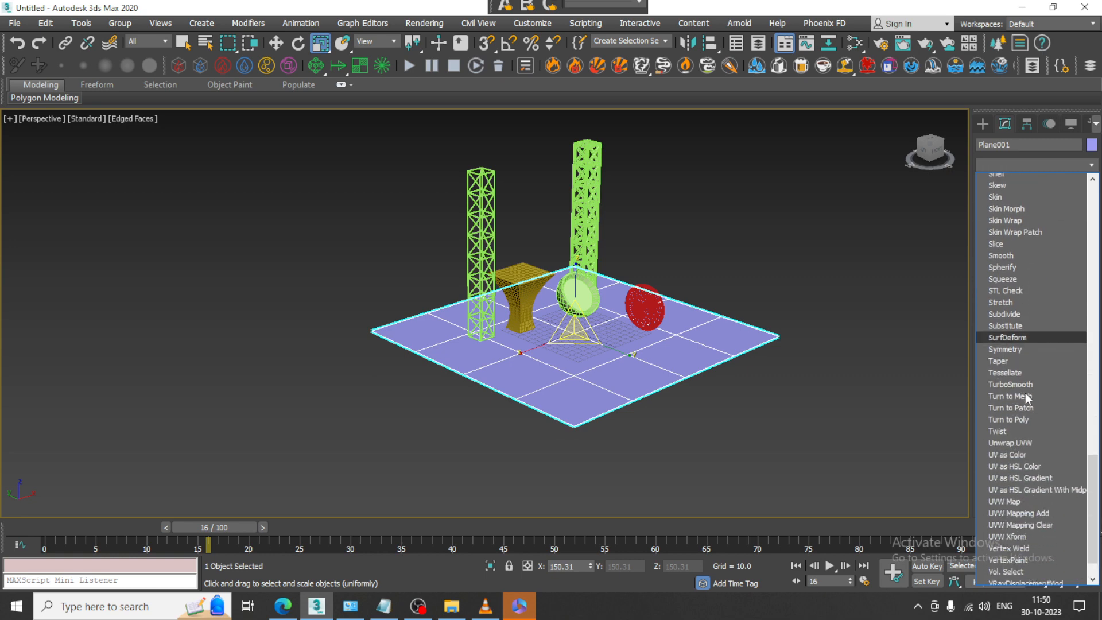
scroll(1025, 393, "down", 2)
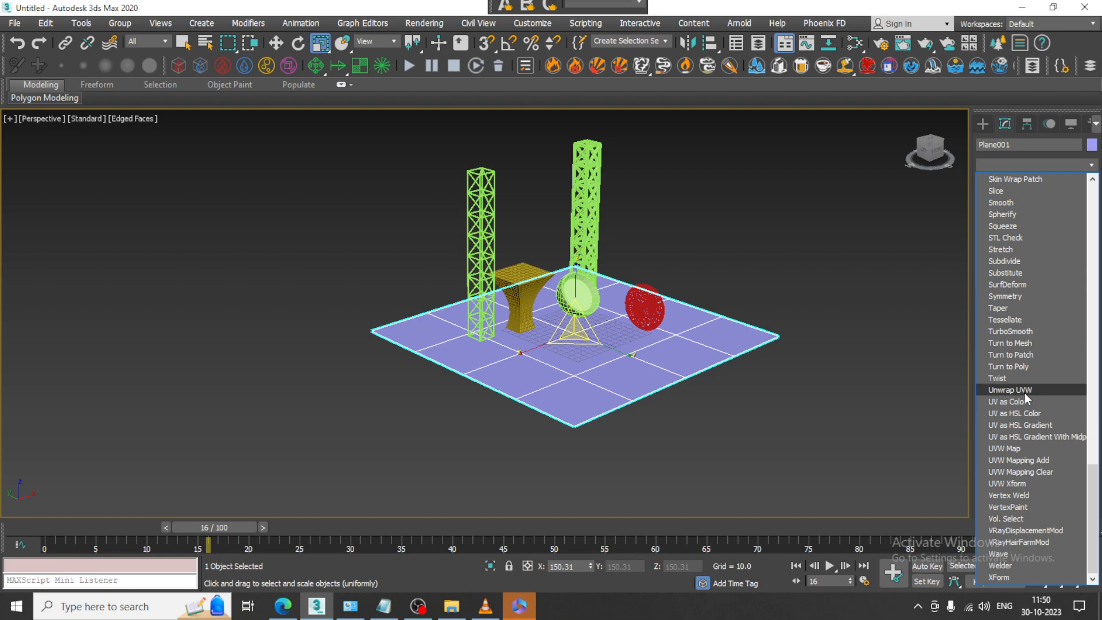
left_click(713, 363)
Clone the tapered table and place the copy toward the front at about X -47.9, Y -111.3
scroll(677, 322, "up", 3)
left_click(451, 272)
scroll(455, 291, "up", 6)
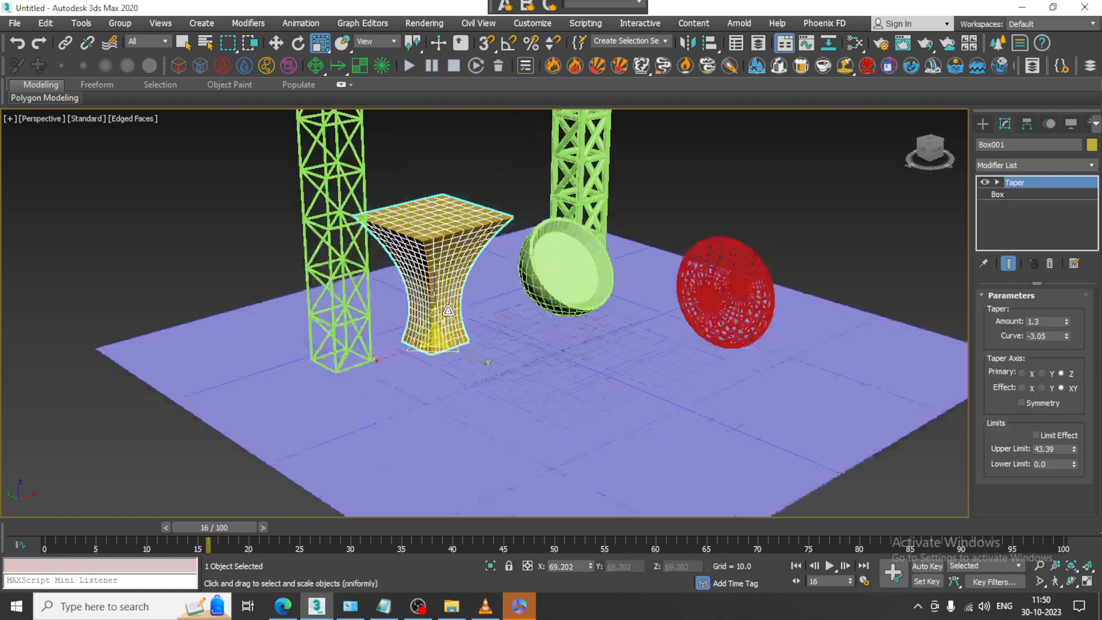
key("w")
left_click_drag(439, 372, 804, 514, "shift")
left_click(551, 362)
scroll(577, 358, "down", 6)
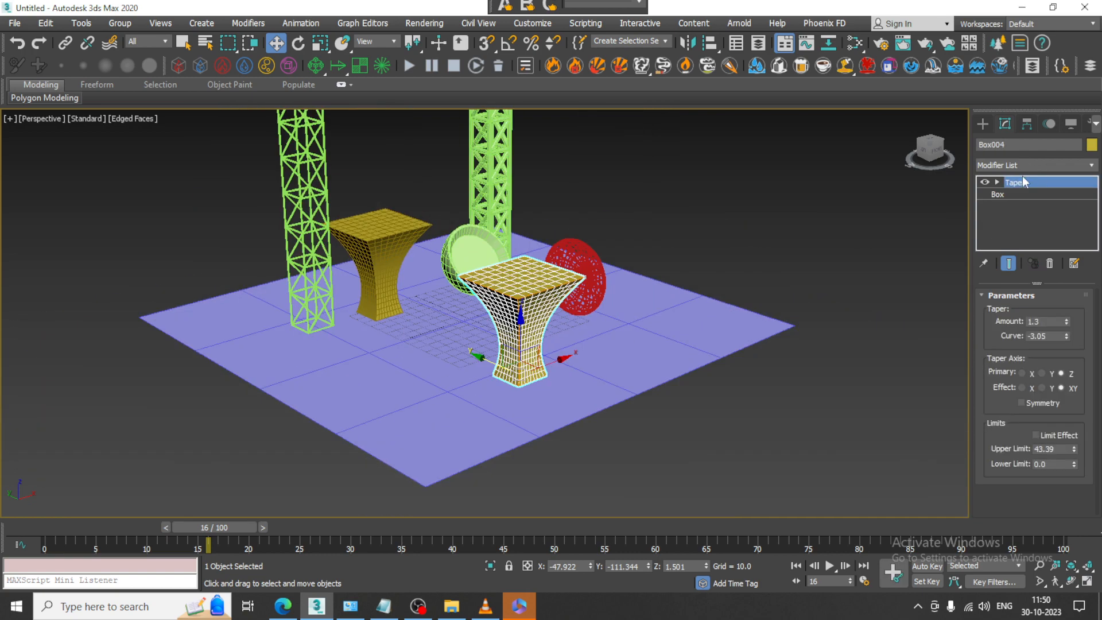
Apply a Squeeze modifier to the copied table with an axial bulge amount of -0.16 and curve of 1.6
left_click(1028, 165)
key("s")
key("q")
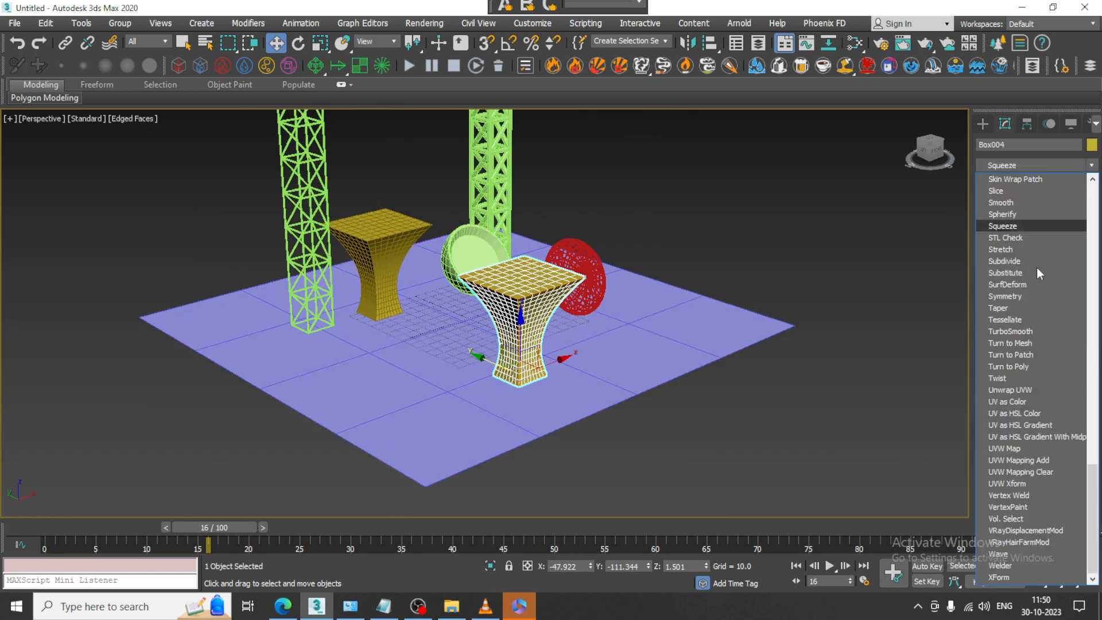
left_click(1021, 226)
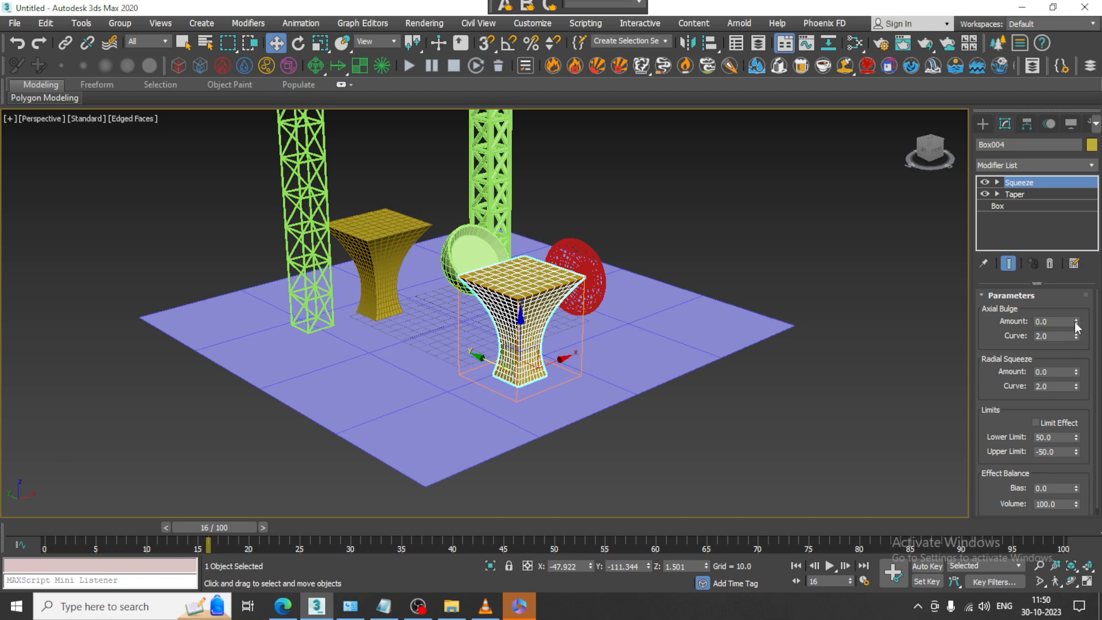
left_click_drag(1076, 322, 7, 321)
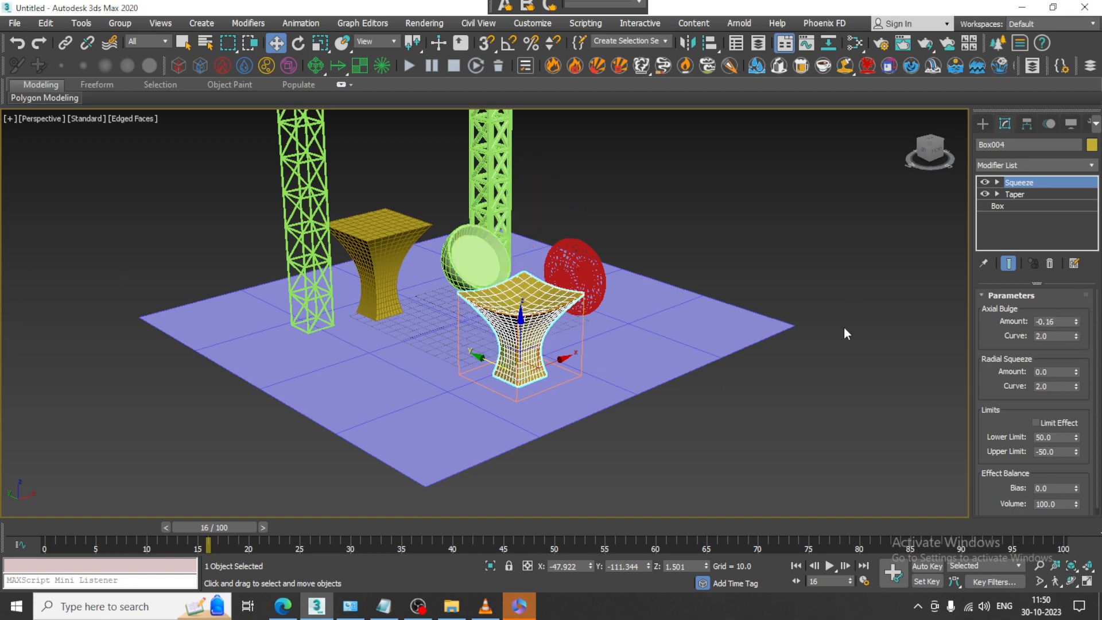
left_click_drag(1076, 337, 39, 287)
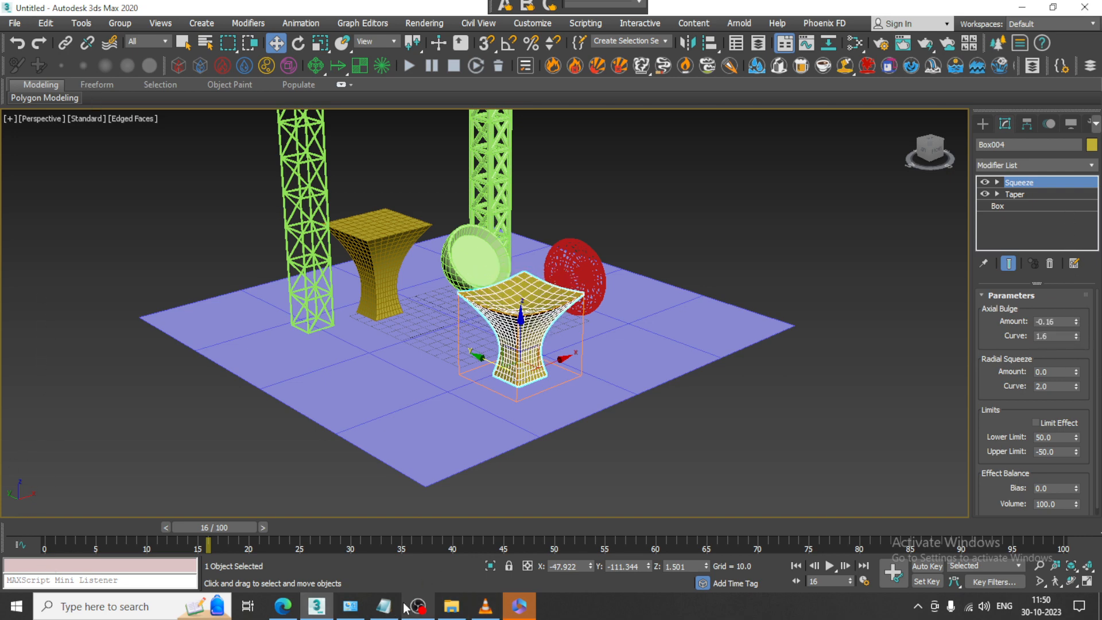
Switch to Notepad and add Squeeze as the fourth line of the modifier notes
left_click(384, 606)
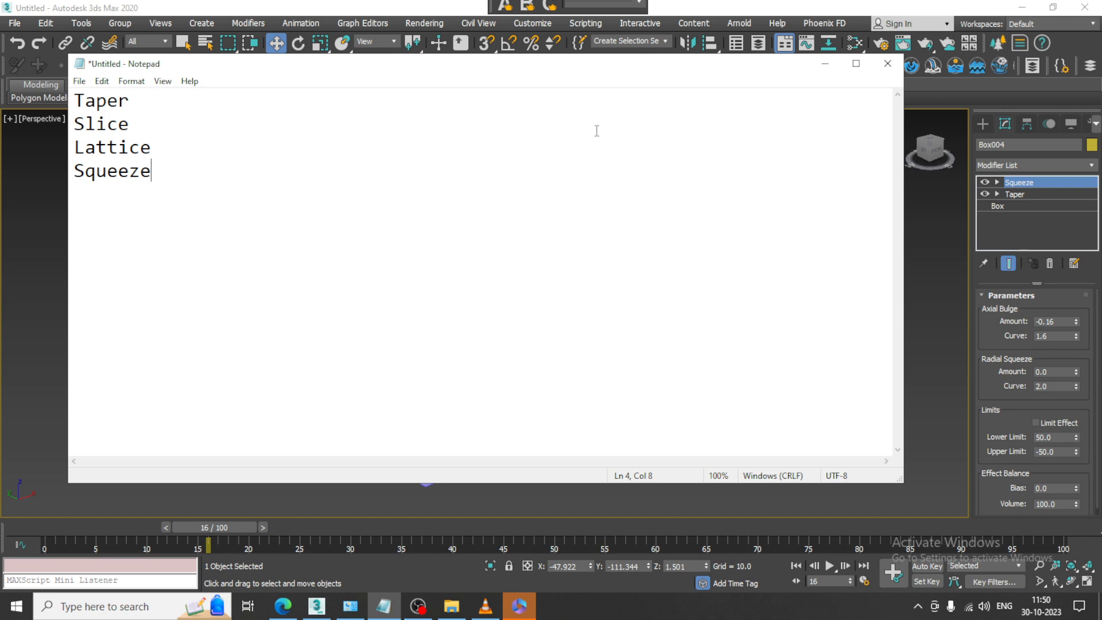
left_click(825, 63)
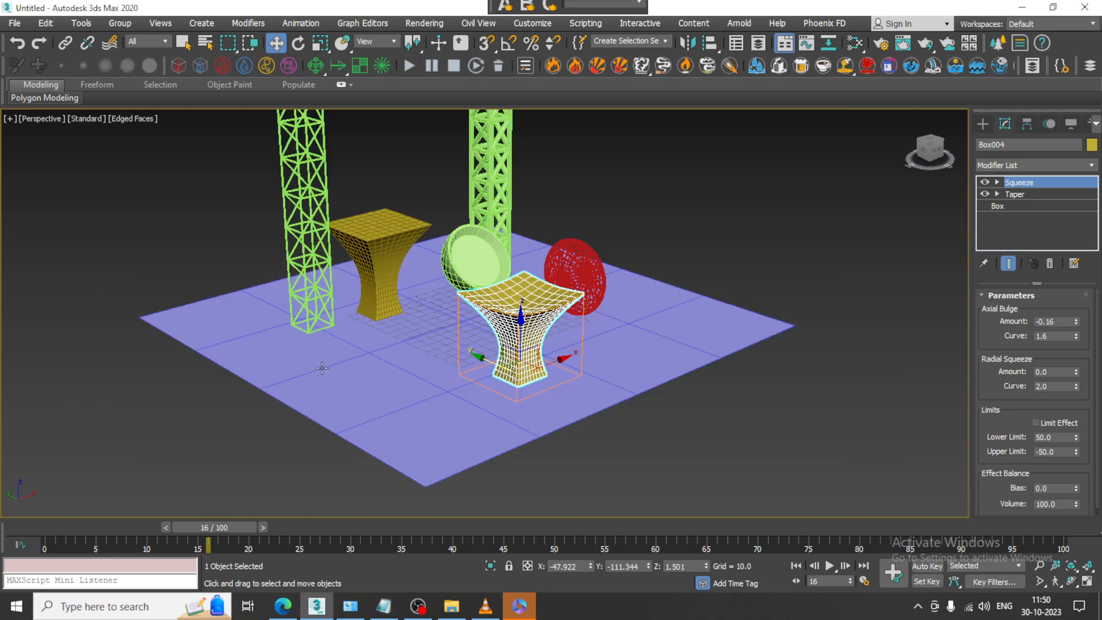
Set the Squeeze to axial bulge 0.11, curve 3.64, radial squeeze 0.14, curve 3.3, enabled limits 87.975 and -84, and bias 33
scroll(476, 295, "up", 4)
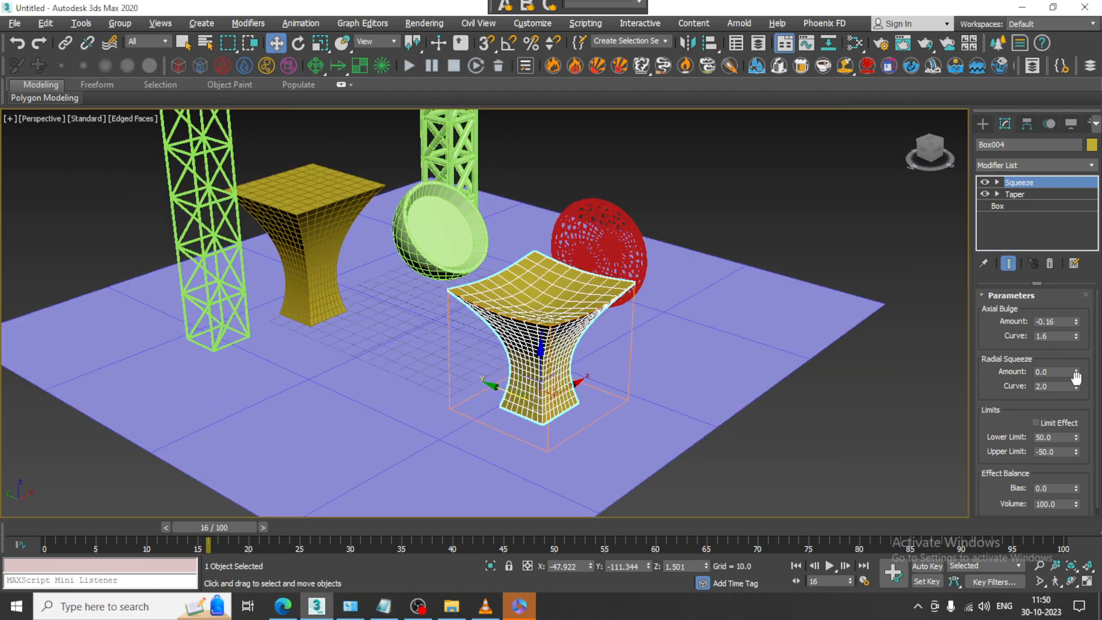
left_click_drag(1077, 372, 10, 377)
left_click(1037, 423)
left_click_drag(1075, 438, 1096, 402)
mouse_move(1076, 328)
left_mouse_down()
mouse_move(1076, 301)
mouse_move(1077, 344)
left_mouse_up()
left_click_drag(1075, 269, 1051, 197)
left_click_drag(1076, 373, 1074, 493)
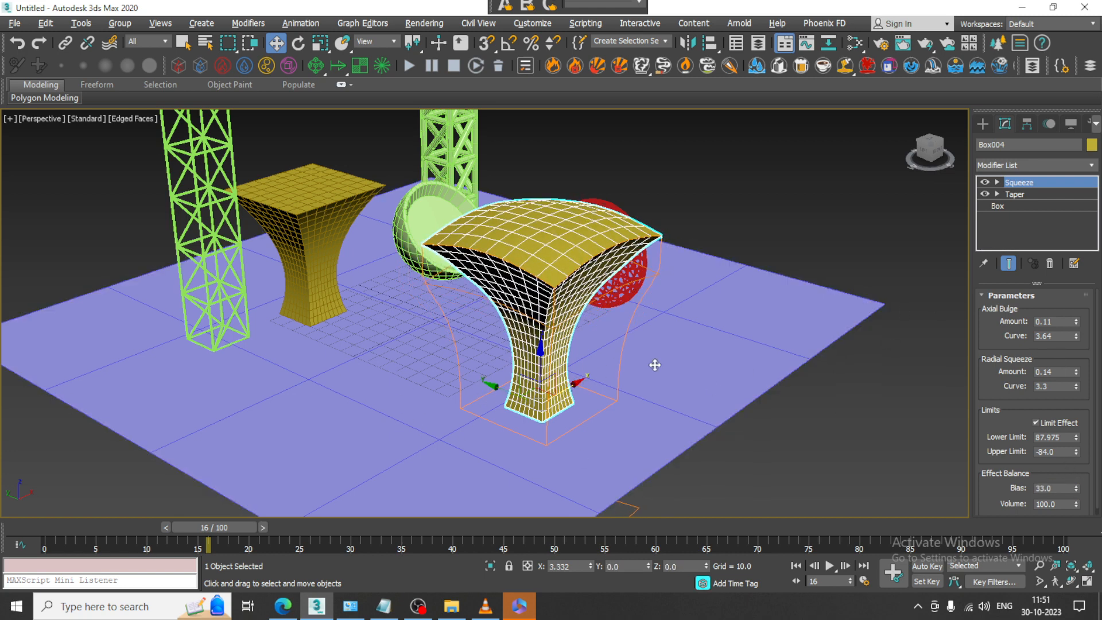
Move the squeezed table to about X 155.9 and create a teapot of about 28.3 radius on the front of the plane
left_click_drag(551, 379, 757, 250)
left_click(982, 124)
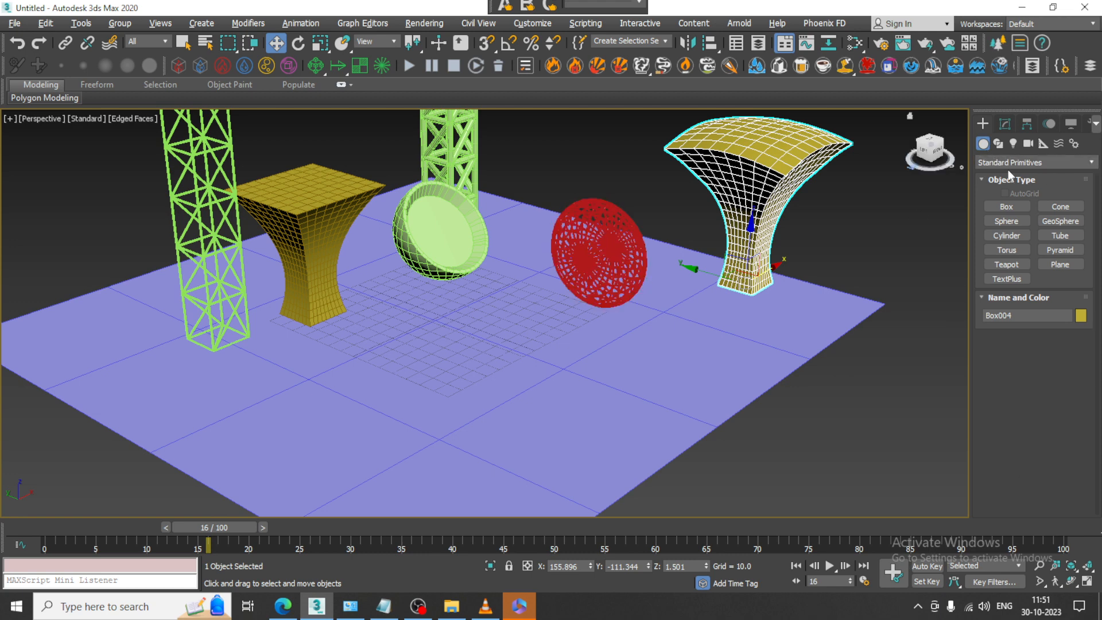
left_click(1011, 263)
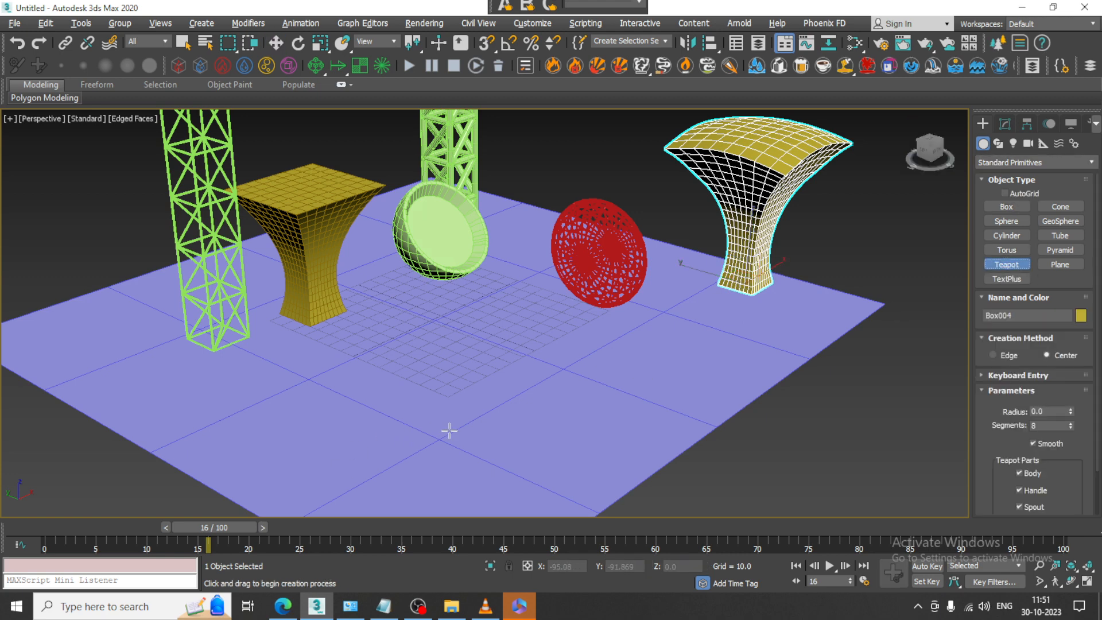
left_click_drag(447, 431, 484, 453)
key("w")
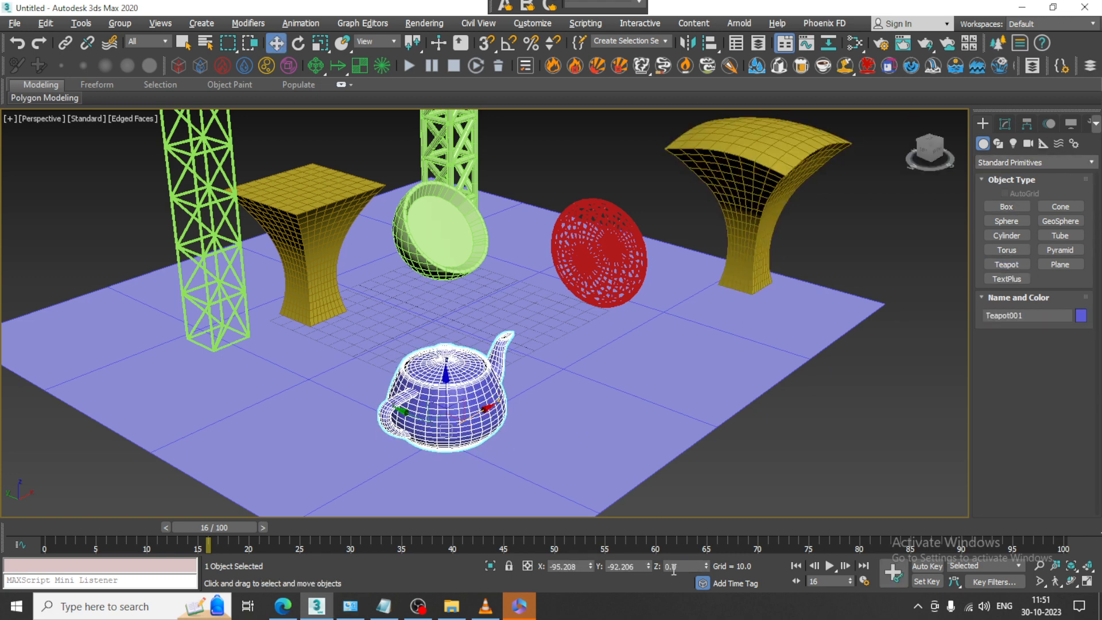
Turn off the teapot's spout and lid, keeping only the body and handle as a cup
left_click(1004, 124)
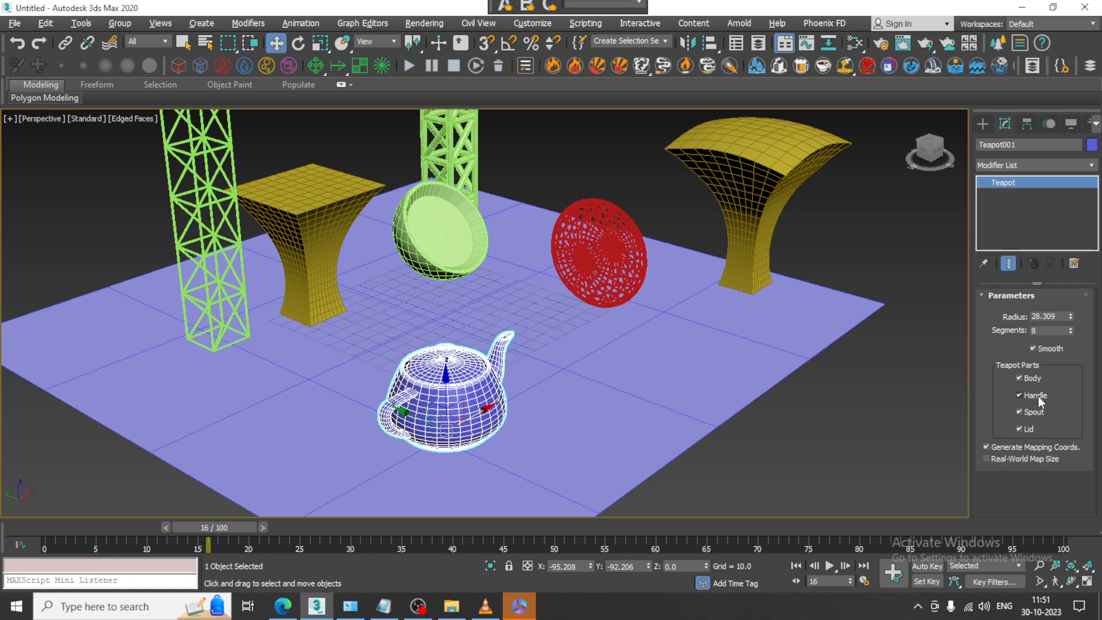
left_click(1011, 411)
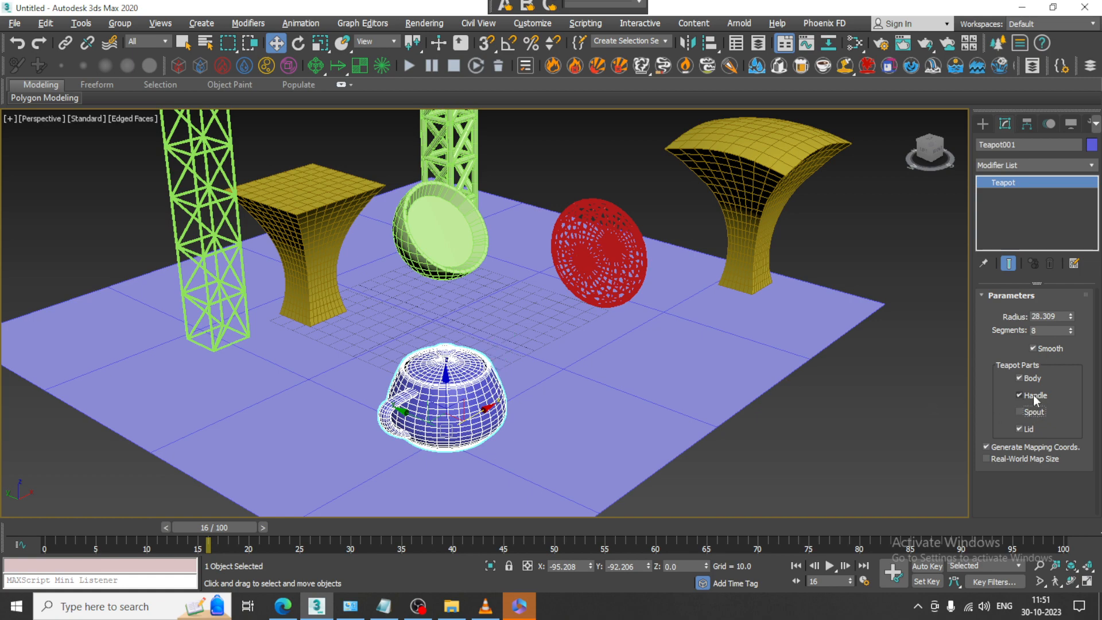
left_click(1027, 428)
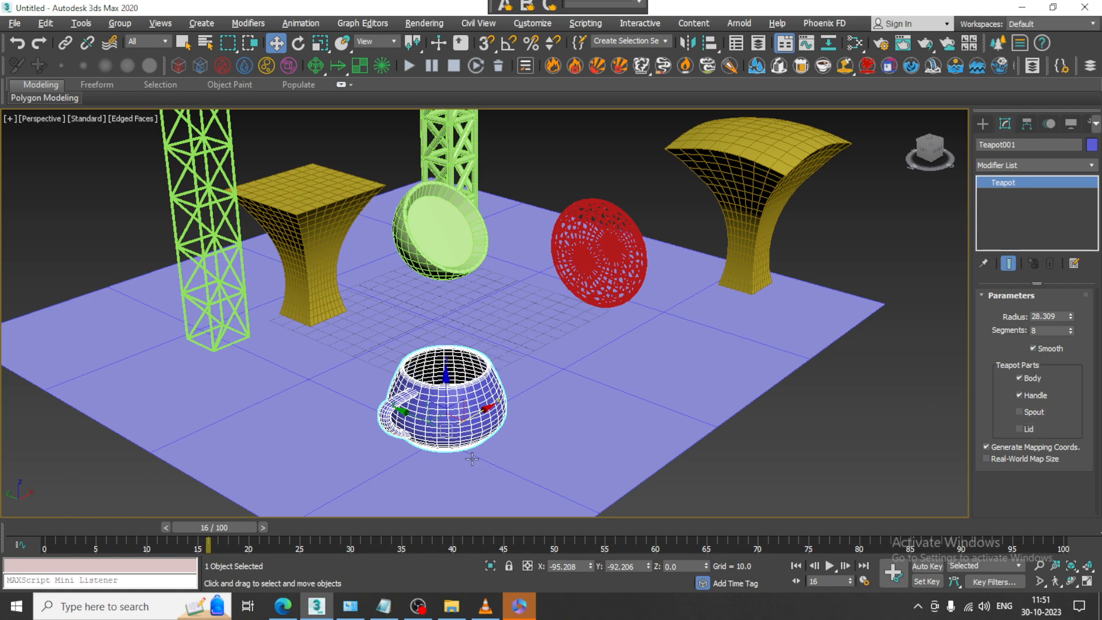
scroll(463, 421, "up", 3)
Add Stretch as the fifth line of the modifier notes in Notepad
left_click(384, 605)
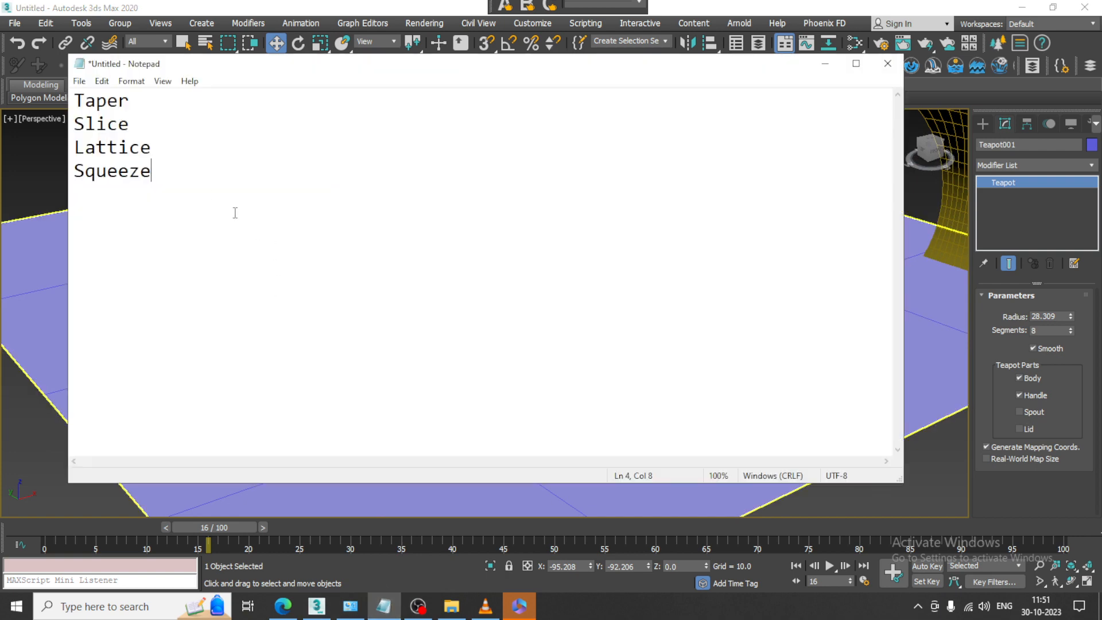
key("Return")
type("Stretch")
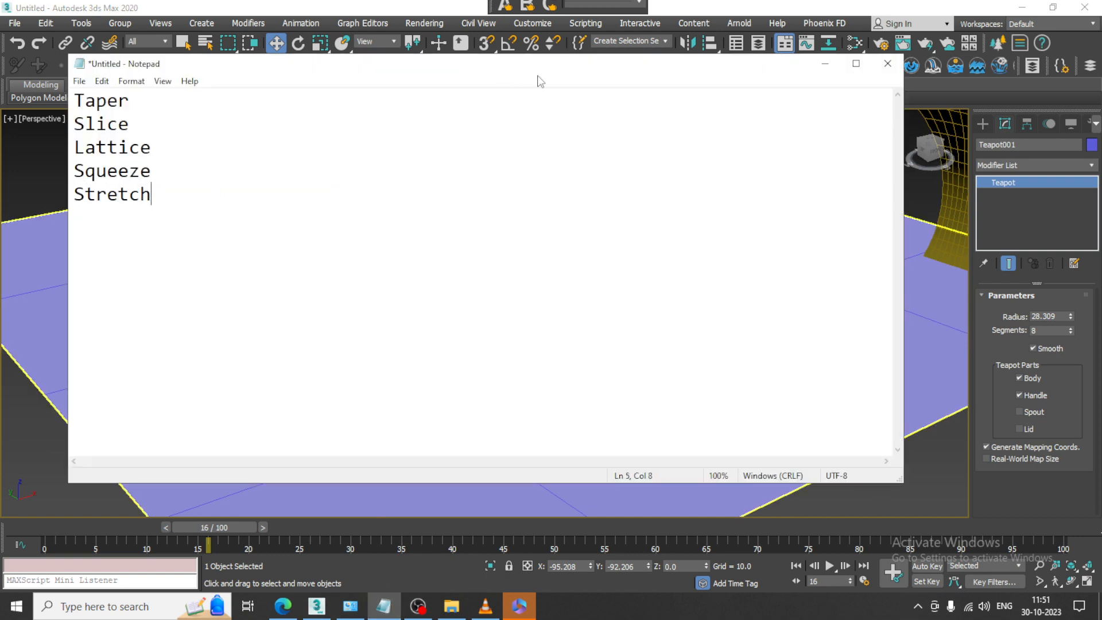
left_click(825, 63)
Apply a Stretch modifier to the teapot cup and set its stretch to 1.2 along Z
left_click(1042, 166)
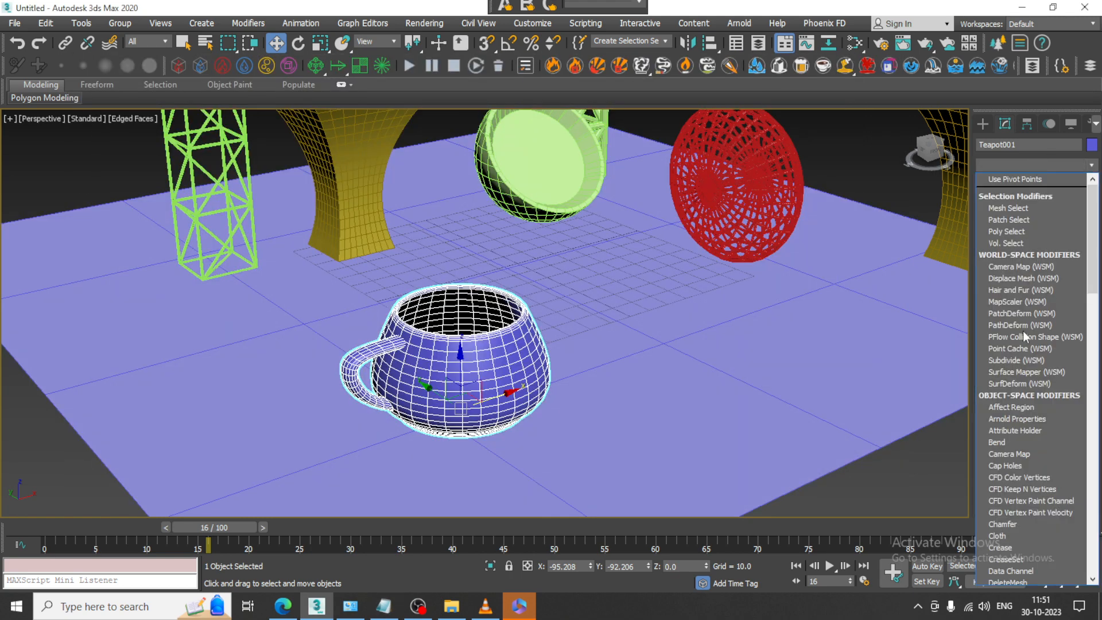
type("st")
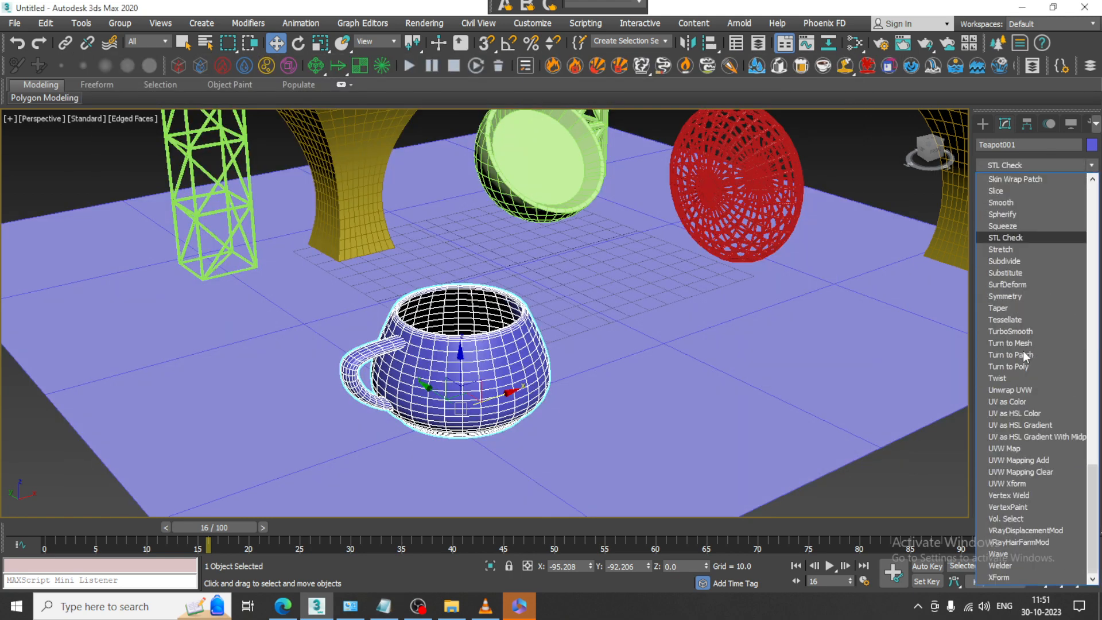
left_click(1020, 250)
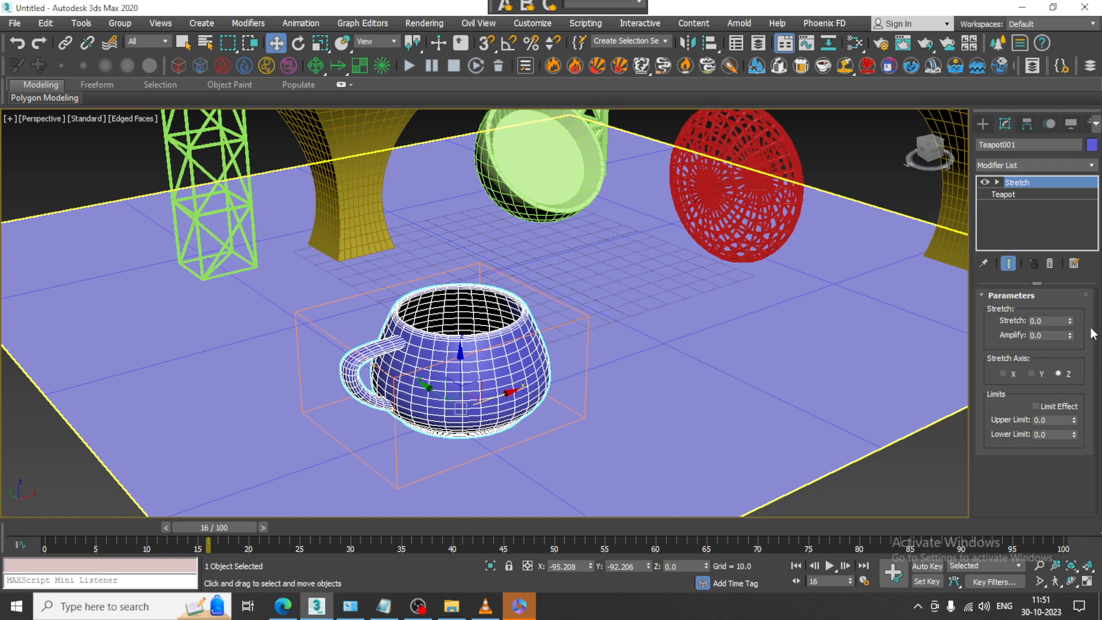
left_click_drag(1068, 324, 1072, 312)
middle_click_drag(673, 339, 679, 350)
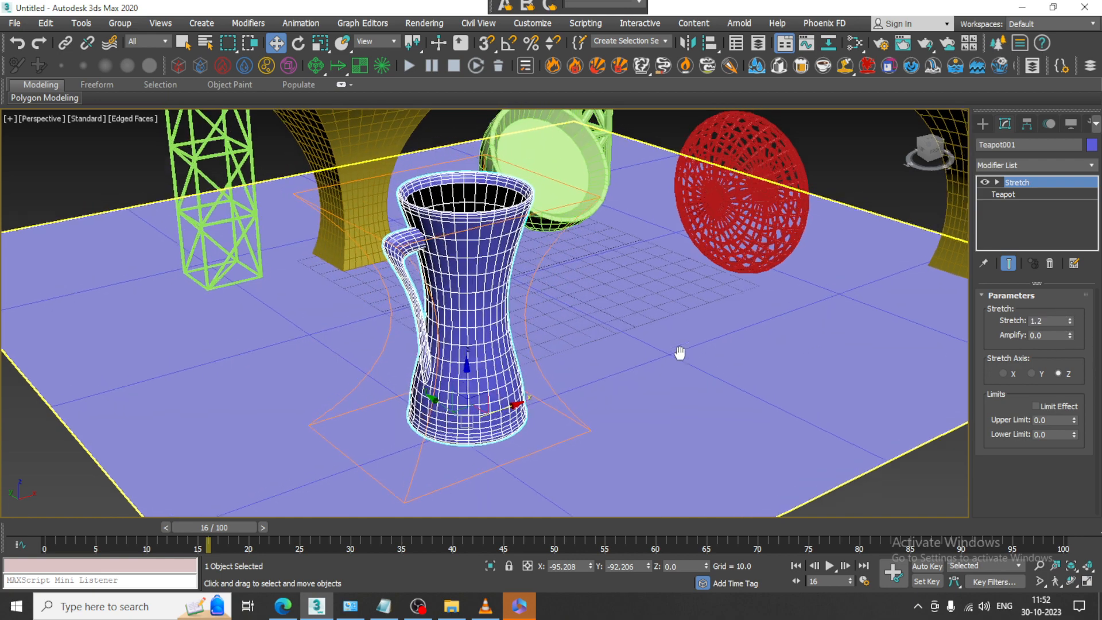
Set the cup's Stretch amplify to -16.5 and its stretch to 1.3, trying the X and Y axes before returning to Z
left_click_drag(1068, 340, 12, 436)
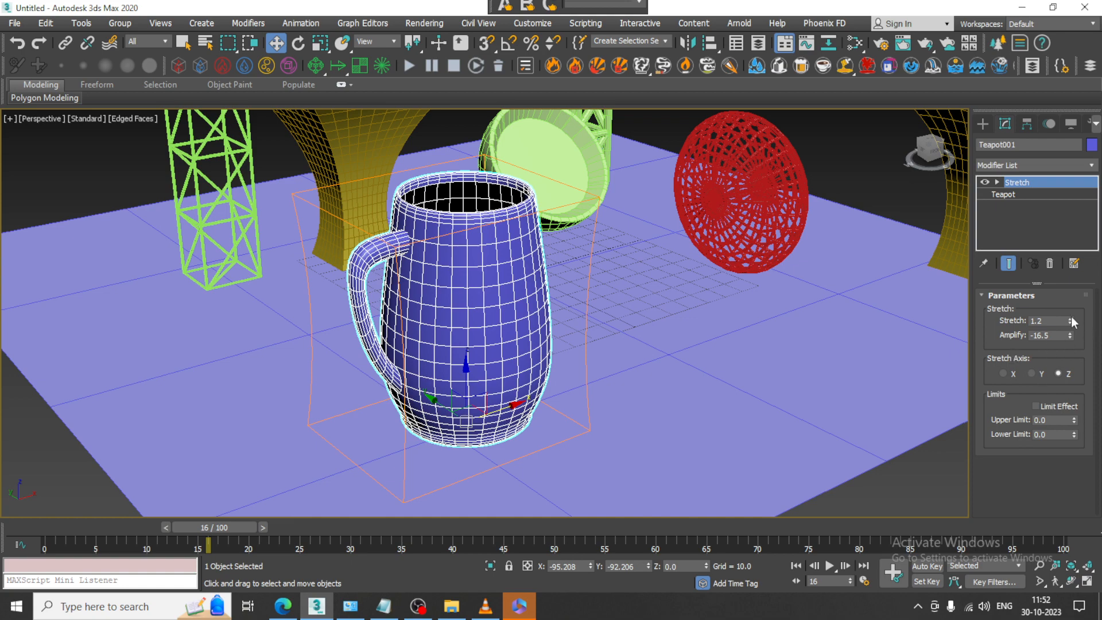
left_click_drag(1071, 321, 1070, 319)
left_click(1005, 373)
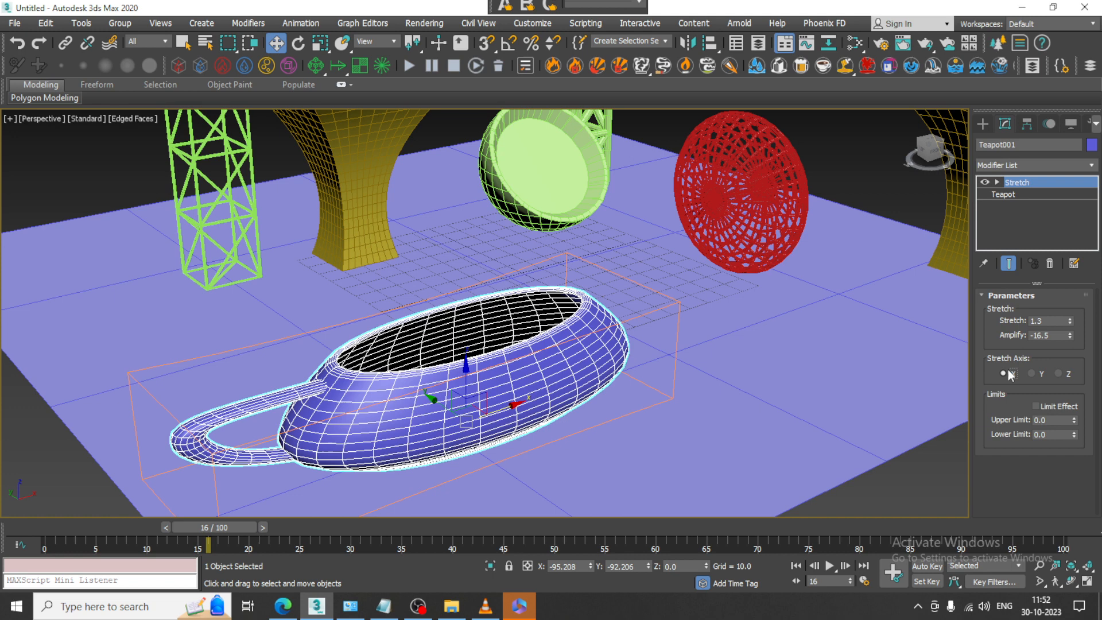
left_click(1039, 372)
left_click(1067, 374)
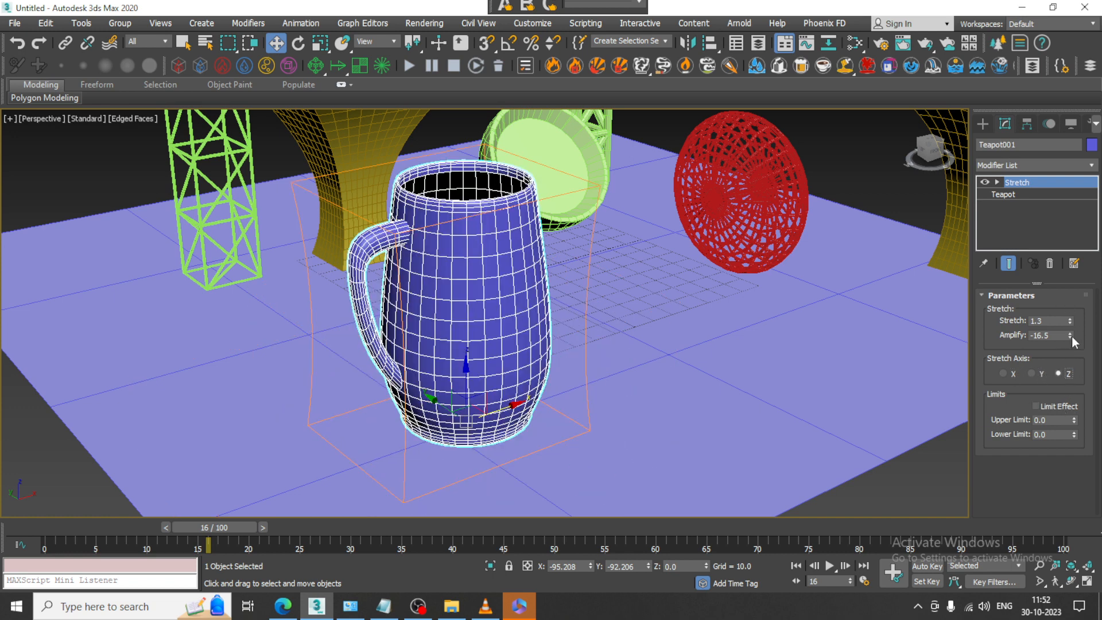
Set the cup's amplify to -14.9 and its stretch to 1.4, and undo a trial of a large positive amplify
left_click_drag(1071, 335, 1071, 331)
left_click_drag(1070, 320, 1033, 338)
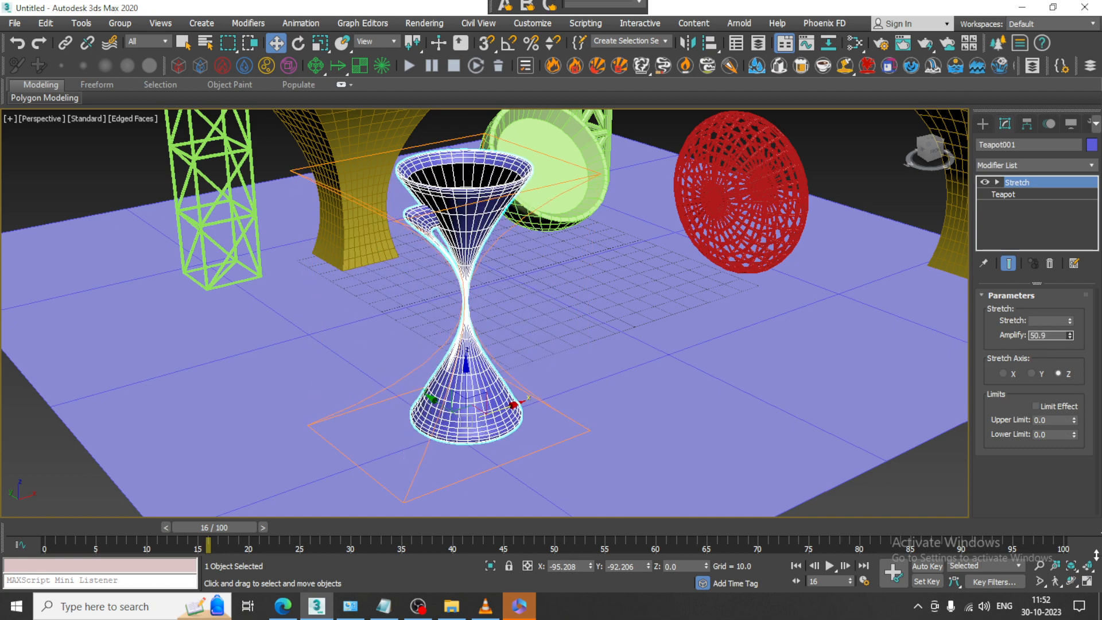
left_click_drag(1096, 555, 9, 4)
key("ctrl+z")
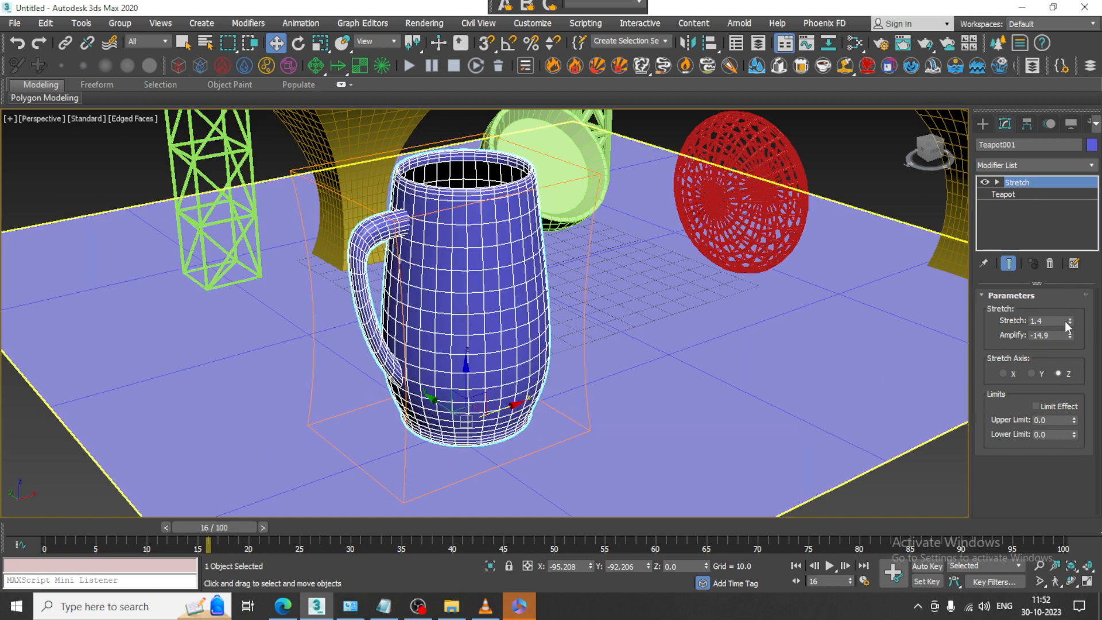
Try a stretch of 1.9 on the cup and bring the value back down to 1.3
mouse_move(1069, 323)
left_mouse_down()
mouse_move(1069, 299)
mouse_move(1070, 344)
mouse_move(1070, 307)
left_mouse_up()
middle_click_drag(561, 307, 505, 290, "alt")
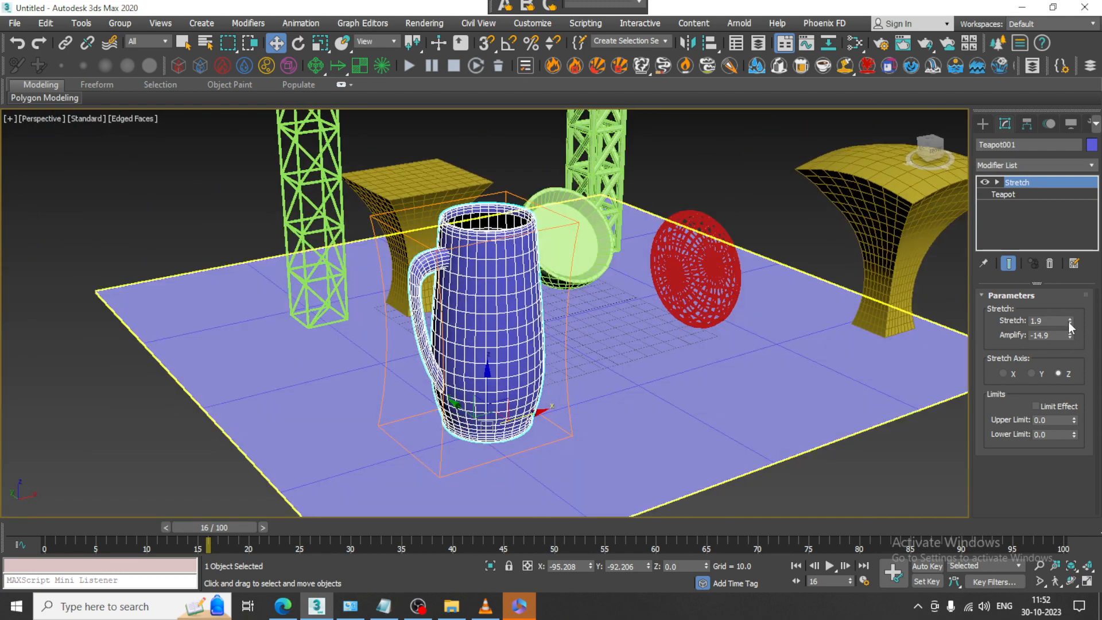
left_click_drag(1069, 322, 6, 394)
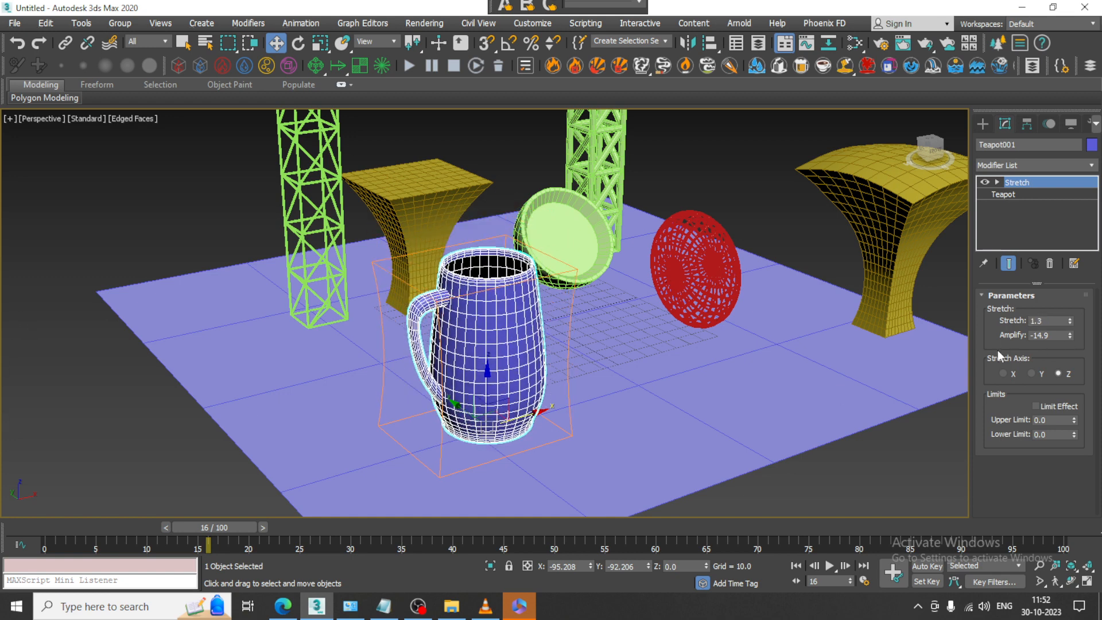
Apply a Symmetry modifier to the cup above its Stretch modifier
left_click(1047, 165)
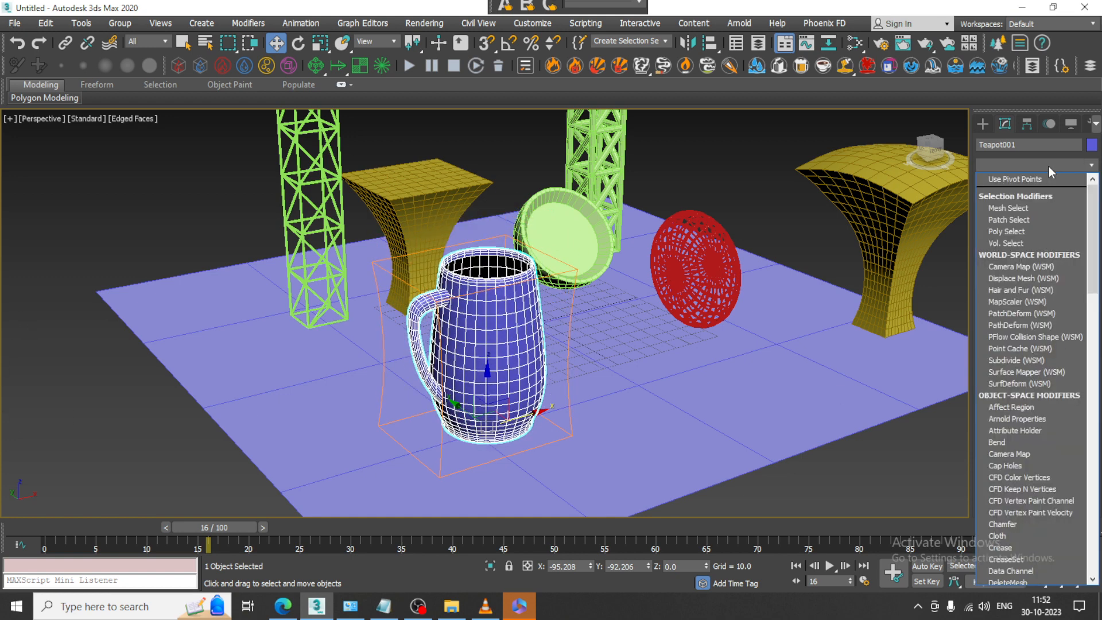
scroll(1033, 414, "down", 3)
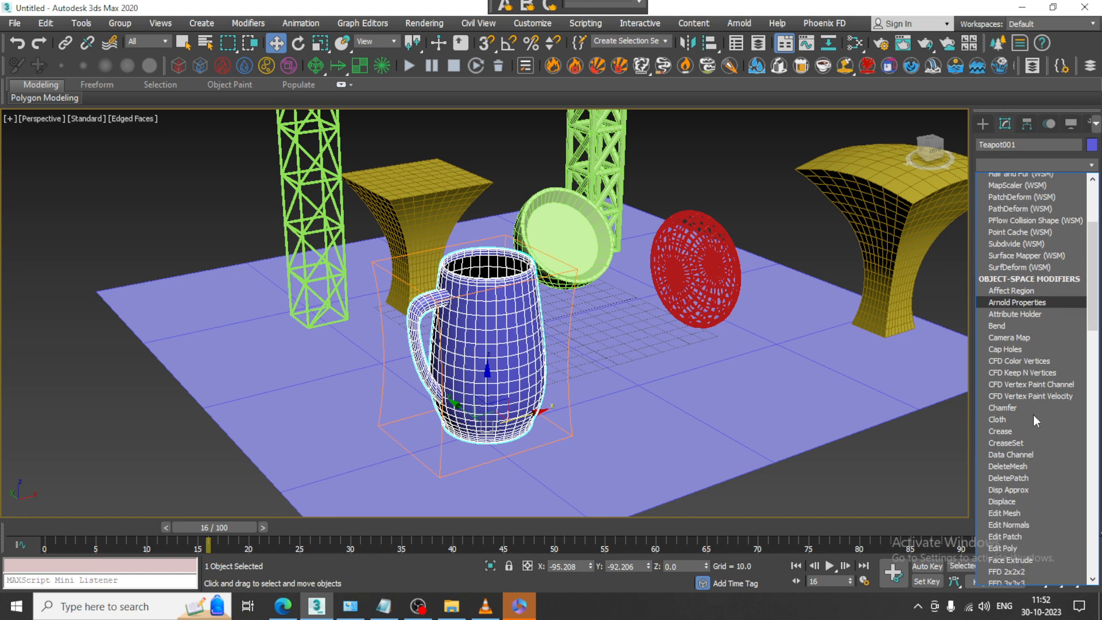
scroll(1033, 414, "down", 5)
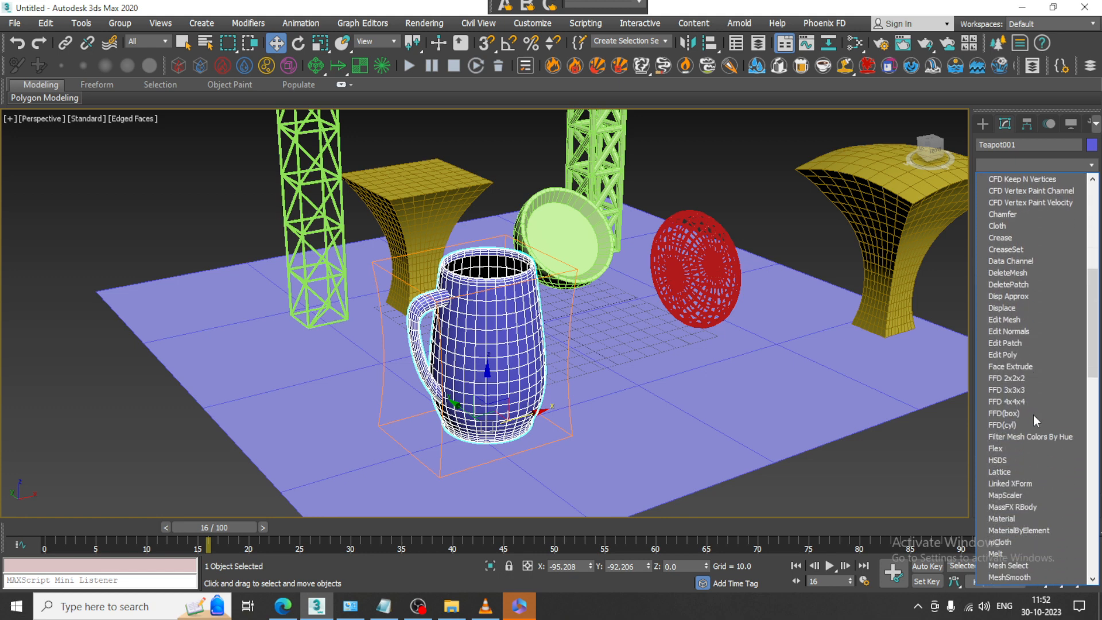
scroll(1033, 413, "down", 4)
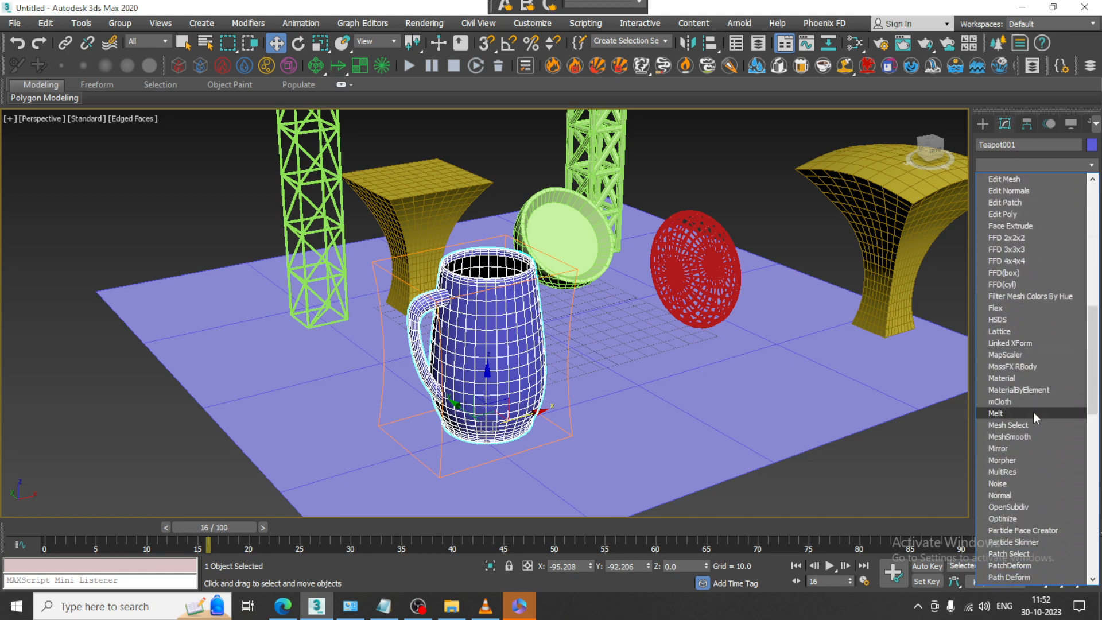
scroll(1033, 412, "down", 4)
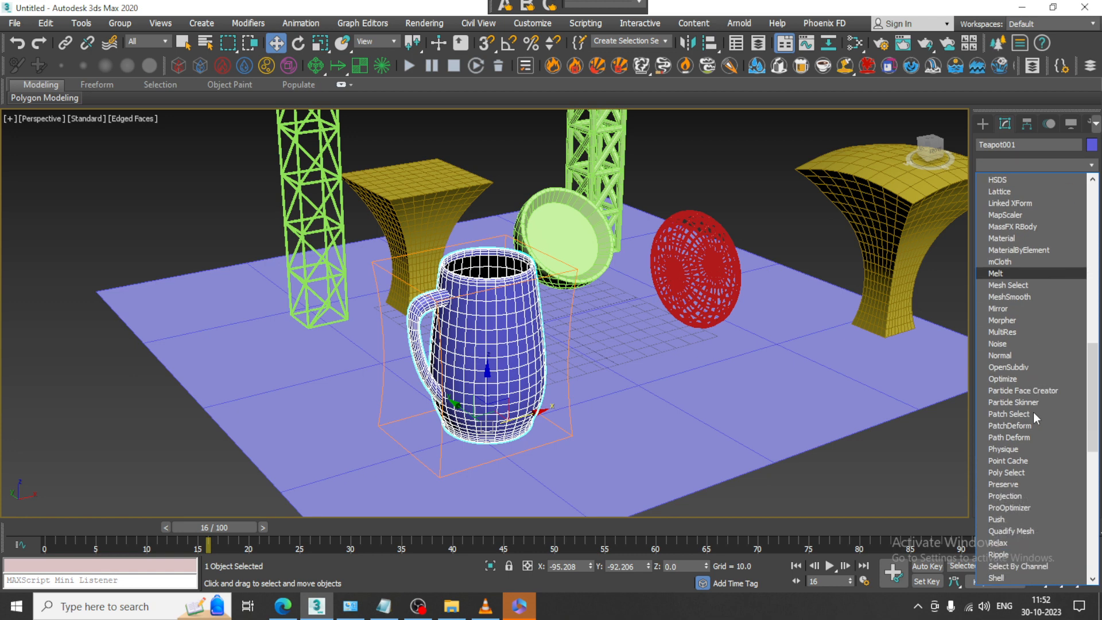
scroll(1033, 412, "down", 3)
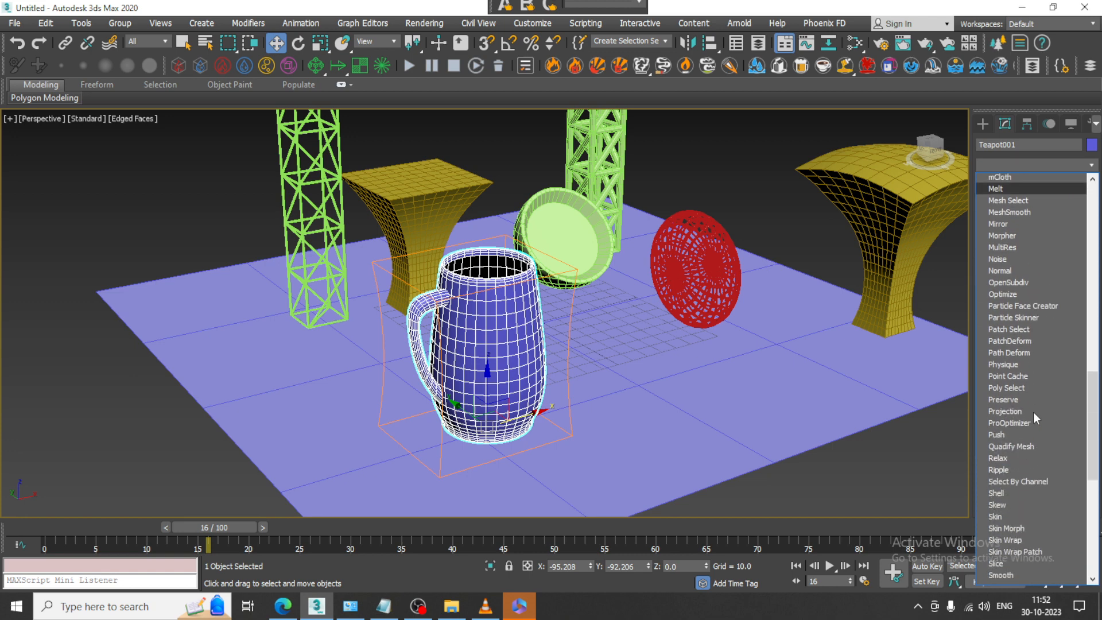
scroll(1033, 412, "down", 2)
scroll(1033, 412, "down", 1)
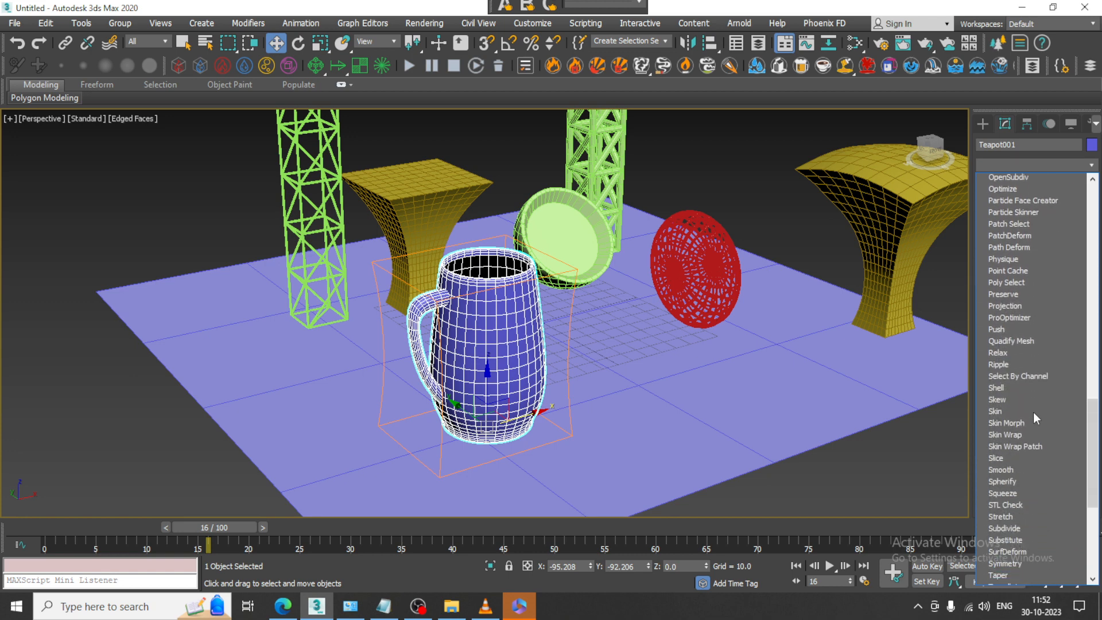
scroll(1033, 412, "down", 2)
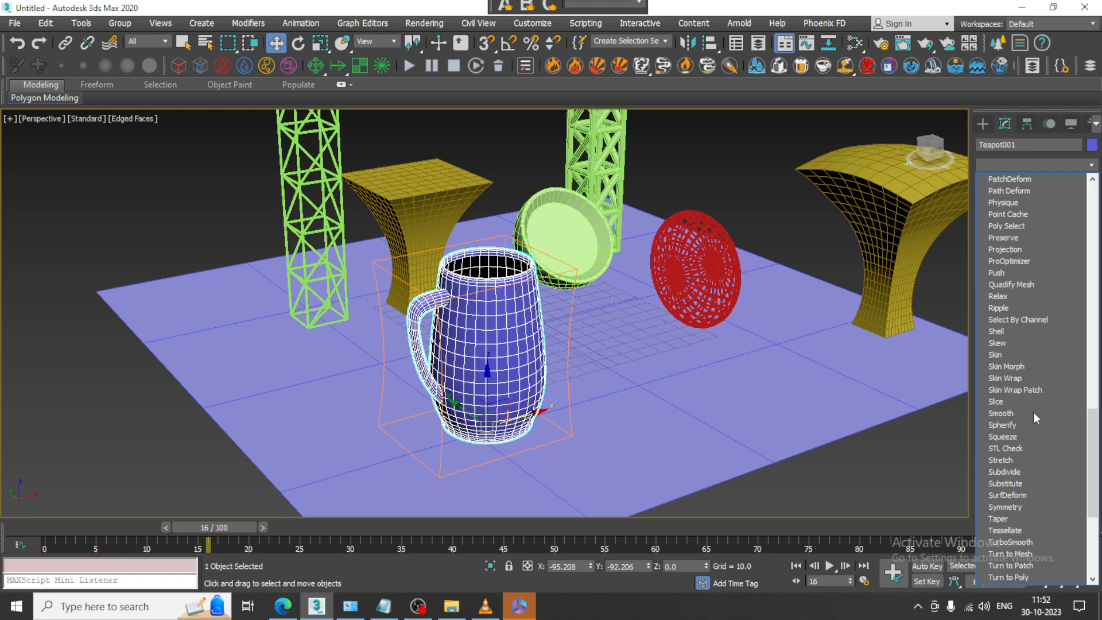
scroll(1033, 412, "down", 1)
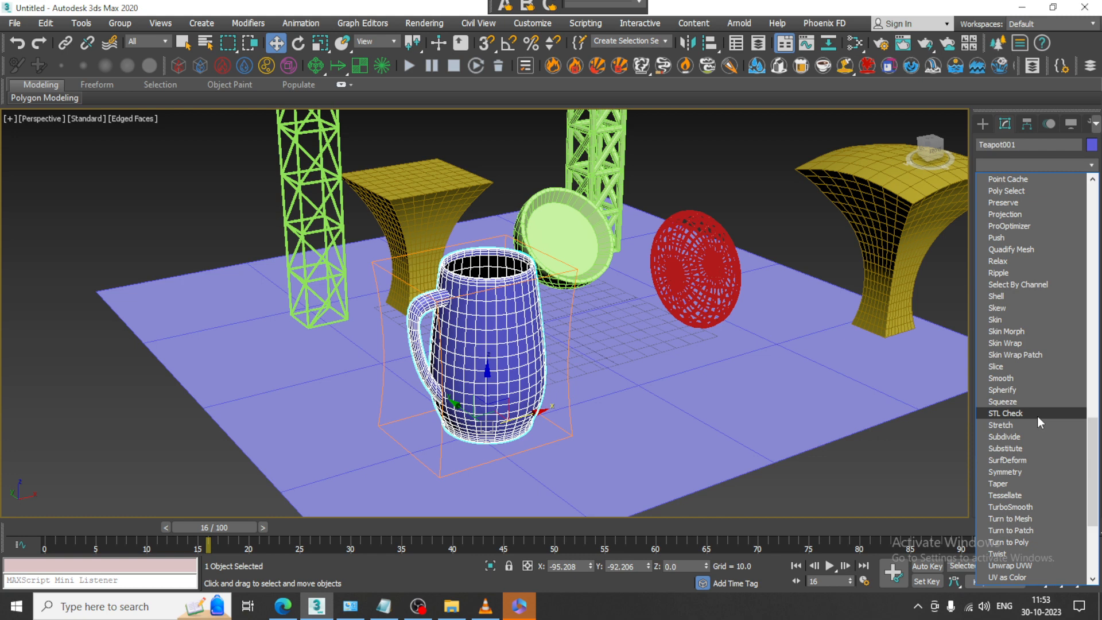
left_click(1030, 471)
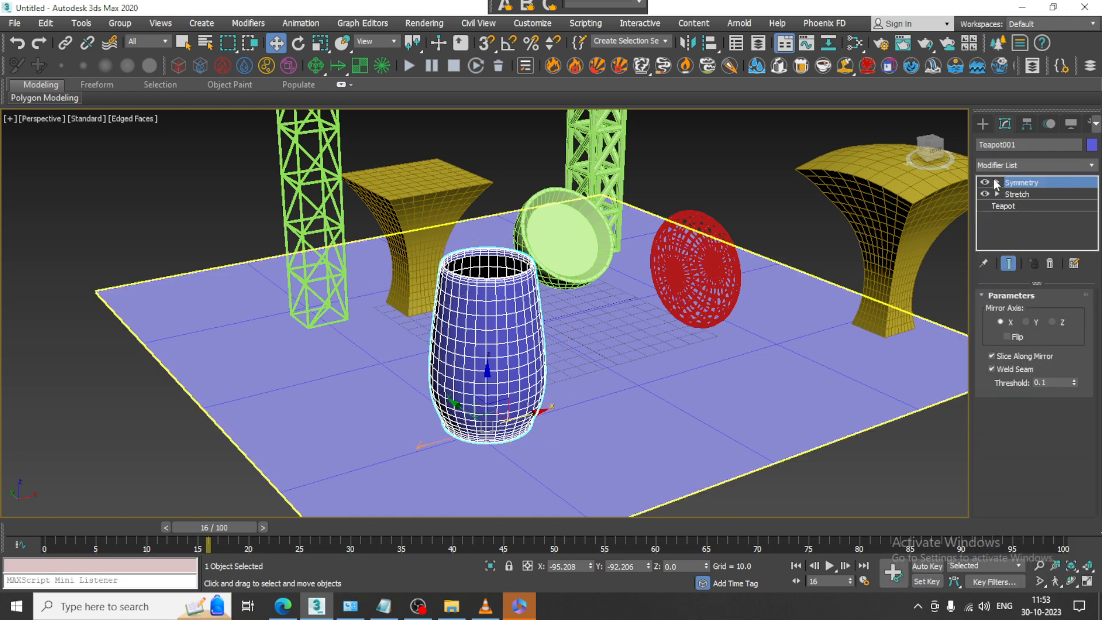
Move the Symmetry modifier's mirror along X to about -141.5 to produce a second cup facing the first
left_click(1014, 194)
middle_click_drag(540, 434, 556, 433, "alt")
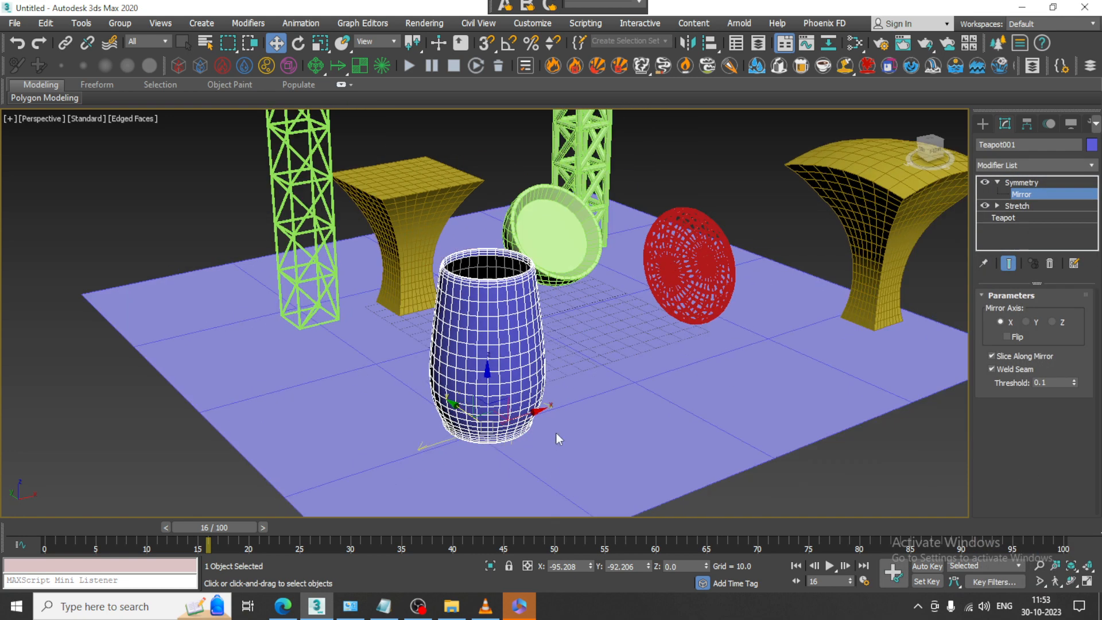
left_click_drag(526, 412, 441, 438)
middle_click_drag(576, 415, 559, 390, "alt")
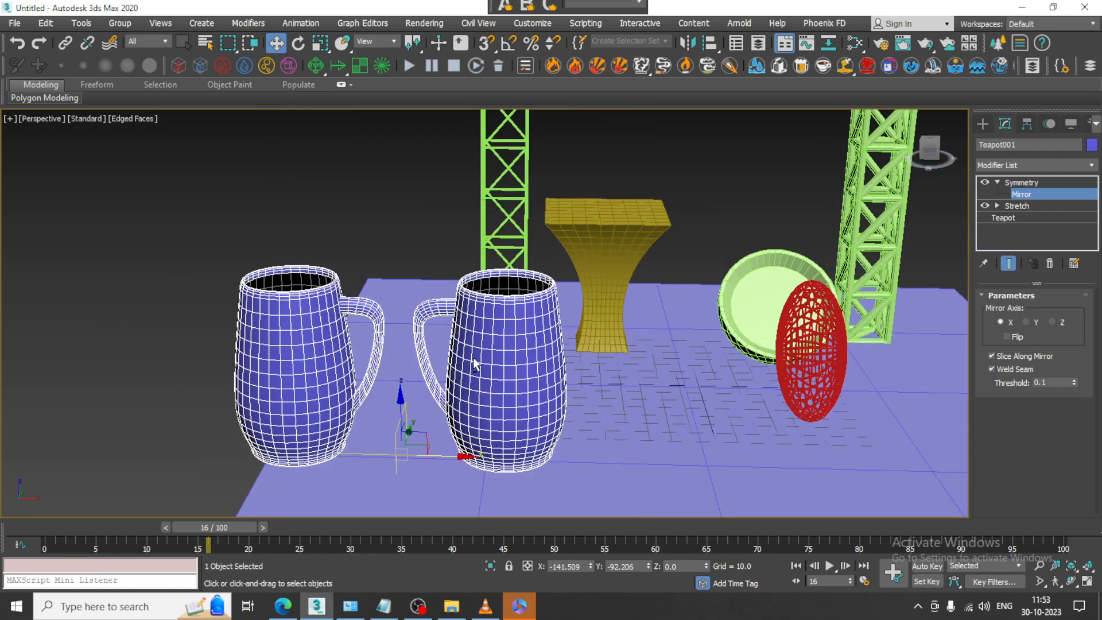
middle_click_drag(474, 363, 345, 368, "alt")
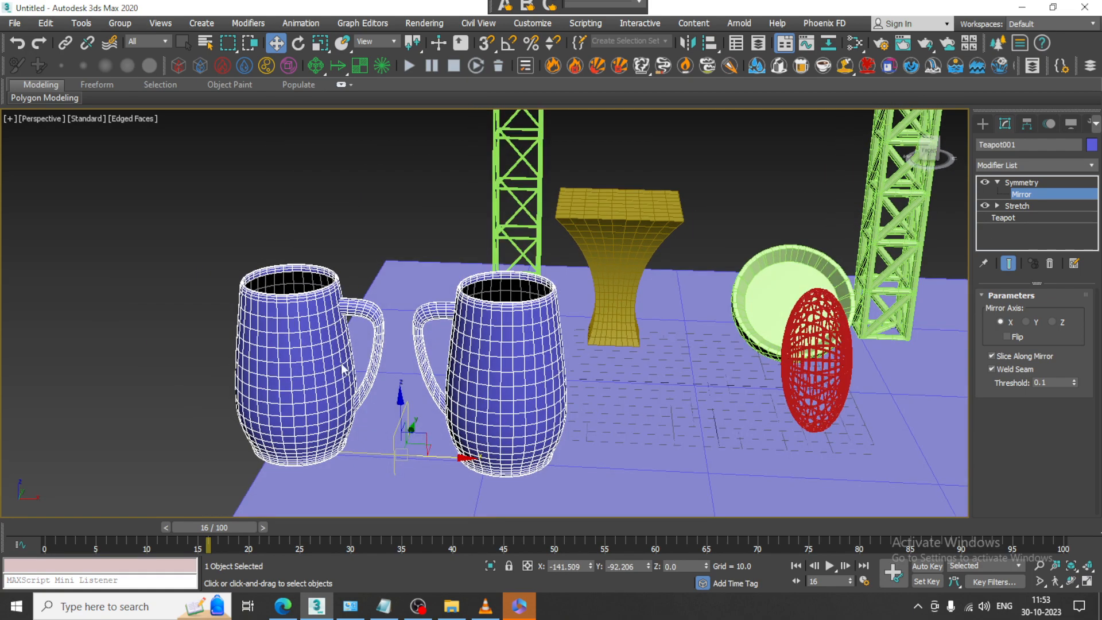
Remove the Symmetry modifier from the cup
left_click(1008, 215)
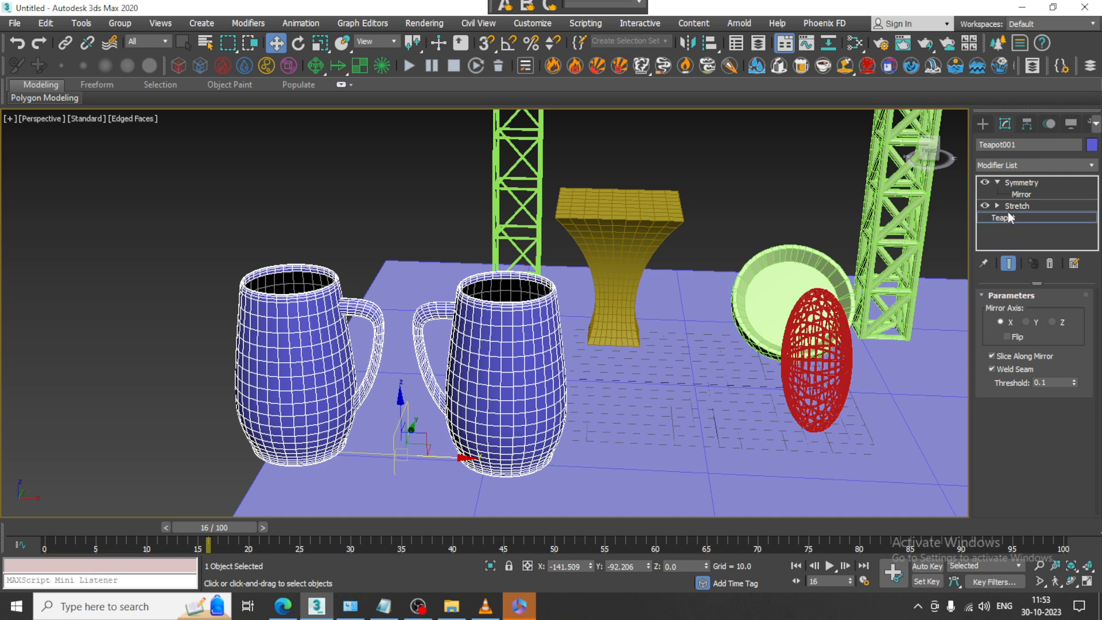
left_click(1022, 183)
left_click(1050, 263)
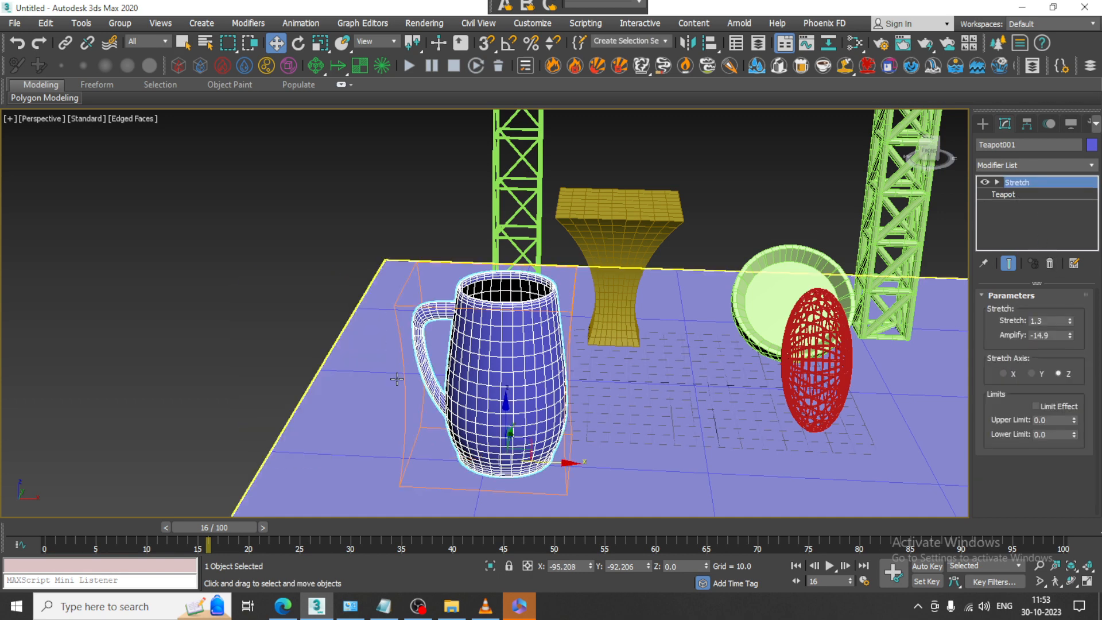
Convert the stretched cup to an Editable Poly
right_click(441, 348)
mouse_move(555, 496)
left_click(638, 505)
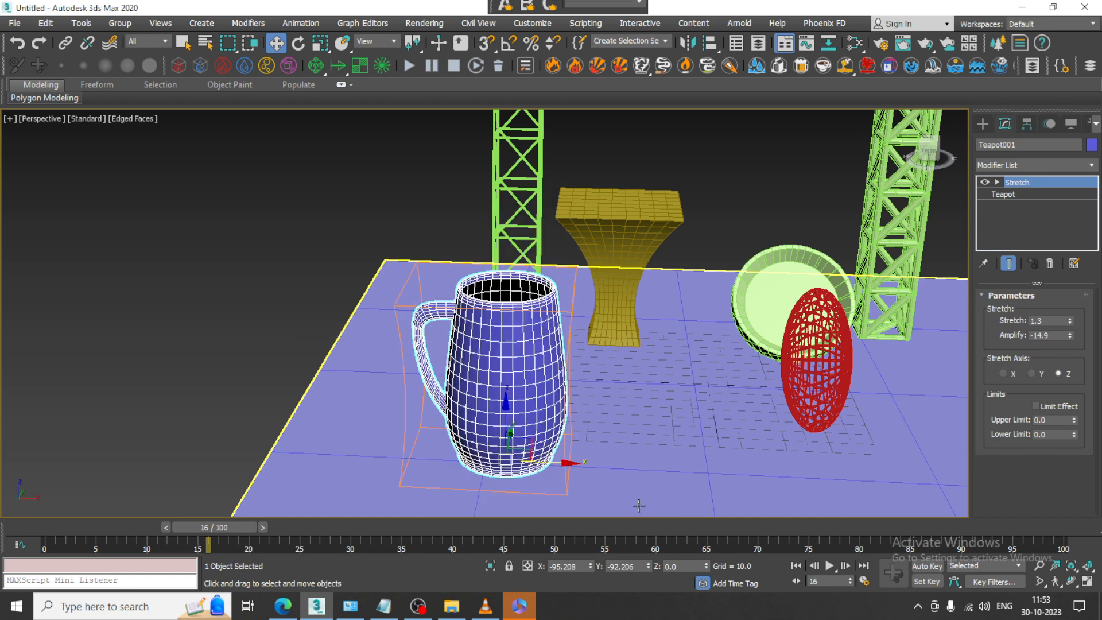
Apply Symmetry to the Editable Poly cup and move its mirror along X to about -144.3, creating a mirrored second cup
left_click(1039, 166)
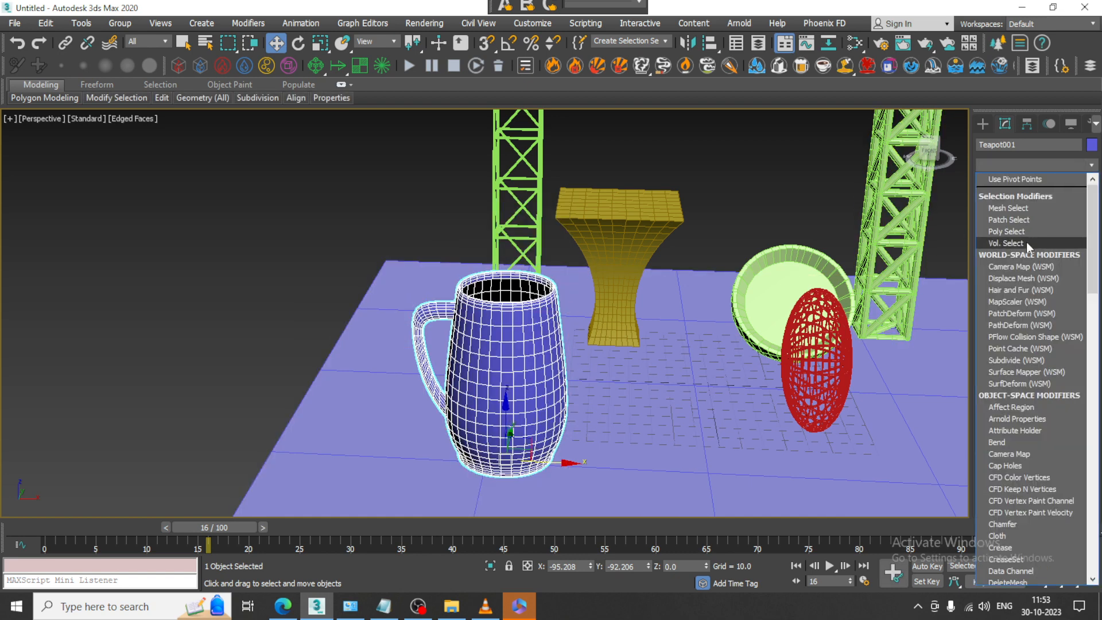
scroll(1026, 242, "down", 10)
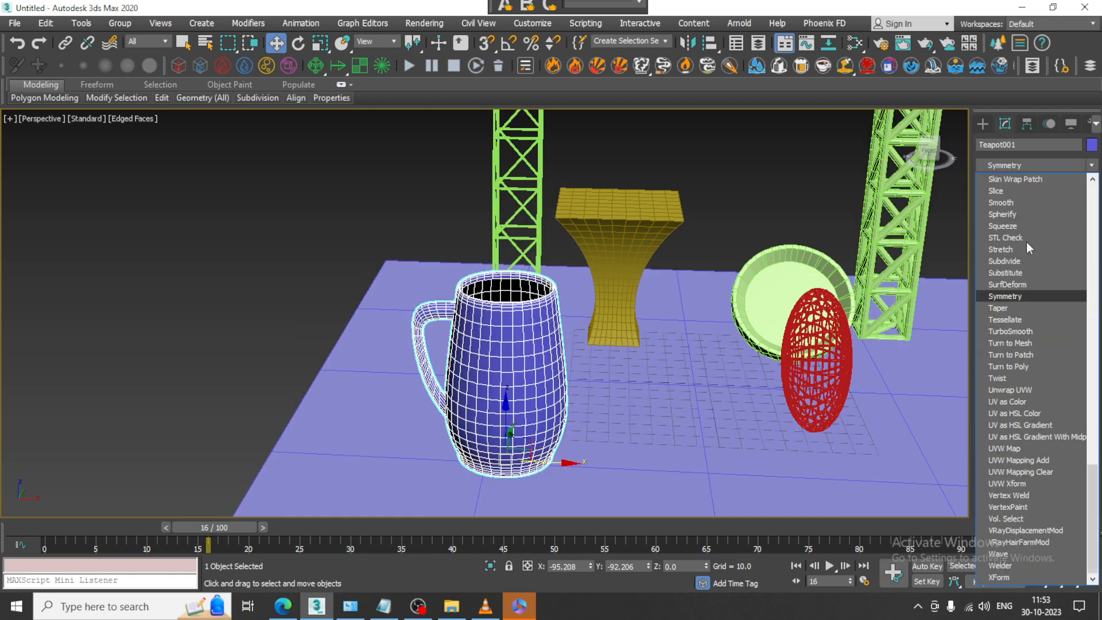
left_click(1030, 293)
left_click(997, 182)
left_click(1021, 194)
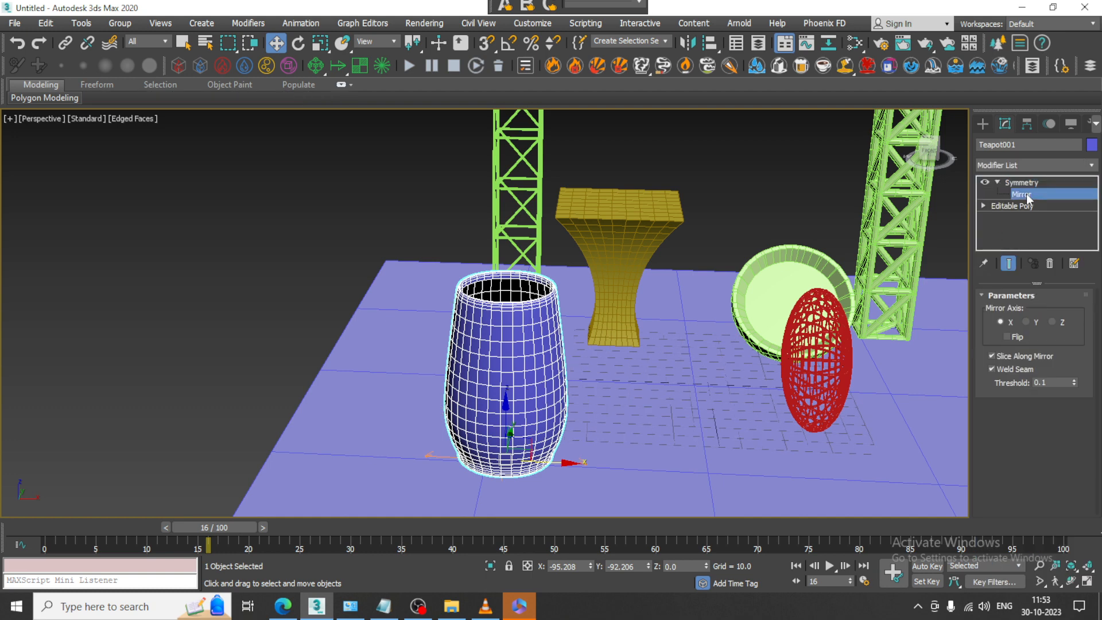
left_click_drag(564, 463, 452, 458)
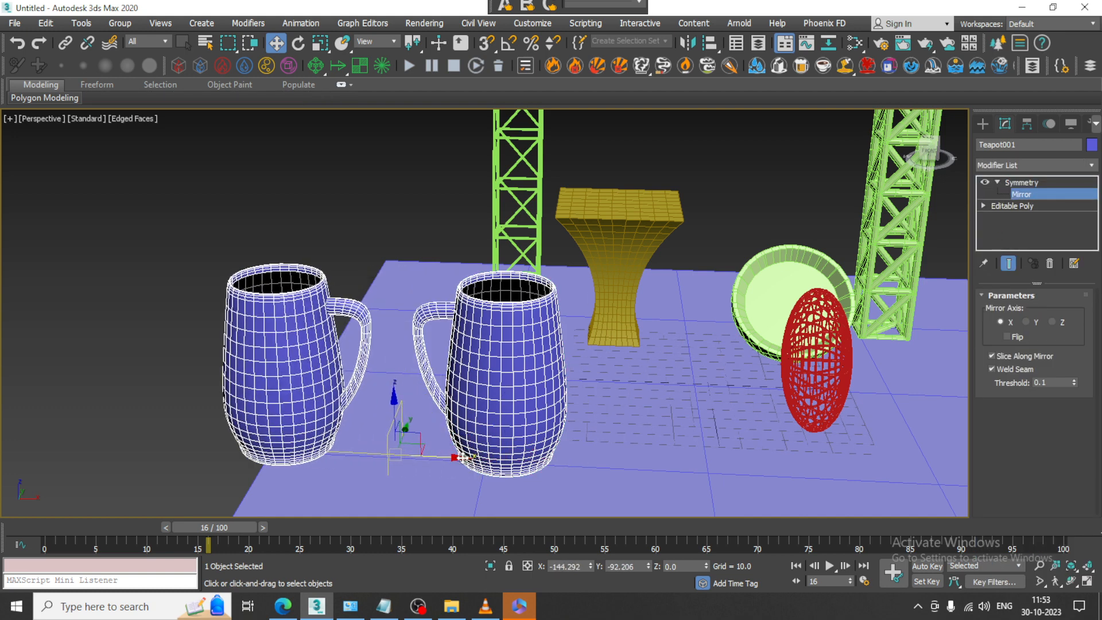
middle_click_drag(459, 451, 497, 456, "alt")
Edit the original cup at vertex level with the Symmetry result displayed and raise the vertices of its upper part and handle top
left_click(983, 206)
left_click(1004, 217)
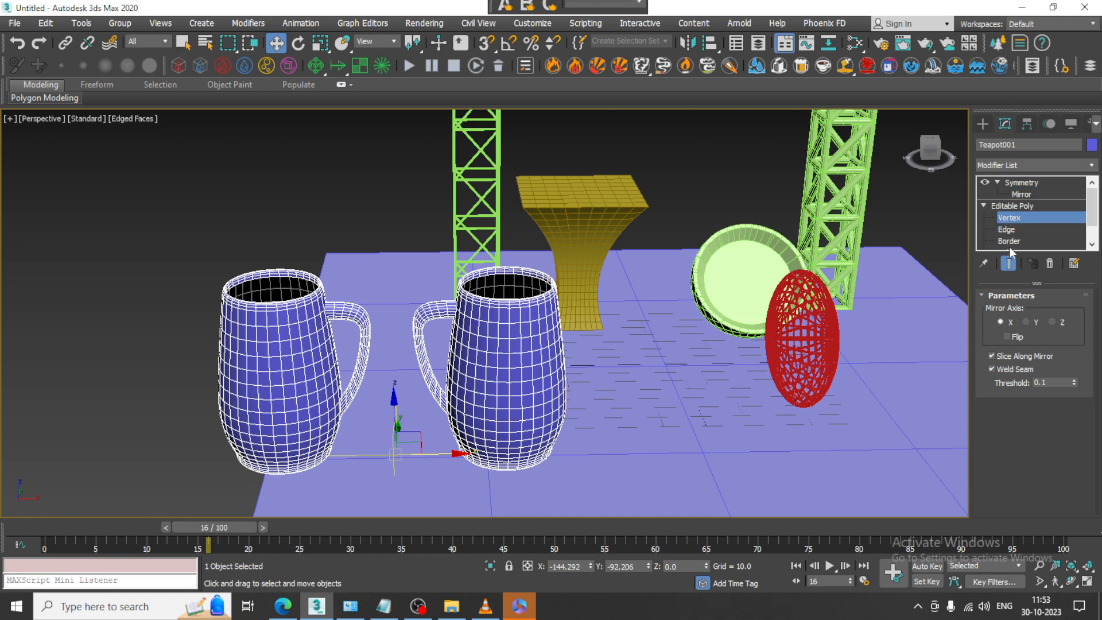
left_click_drag(445, 252, 570, 355)
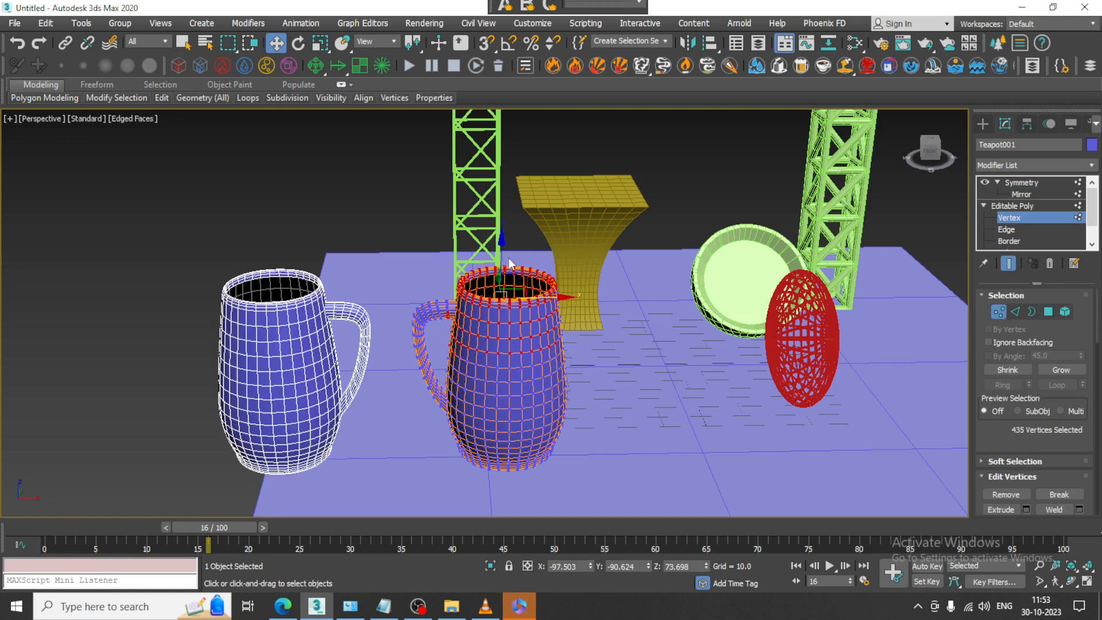
mouse_move(501, 247)
left_mouse_down()
mouse_move(501, 227)
mouse_move(516, 232)
left_mouse_up()
Select the mid-height vertices on the original cup's side opposite the handle and pull them outward along X to about -72.1
mouse_move(462, 320)
middle_mouse_down("alt")
mouse_move(467, 298)
mouse_move(466, 307)
middle_mouse_up("alt")
left_click_drag(527, 351, 607, 383)
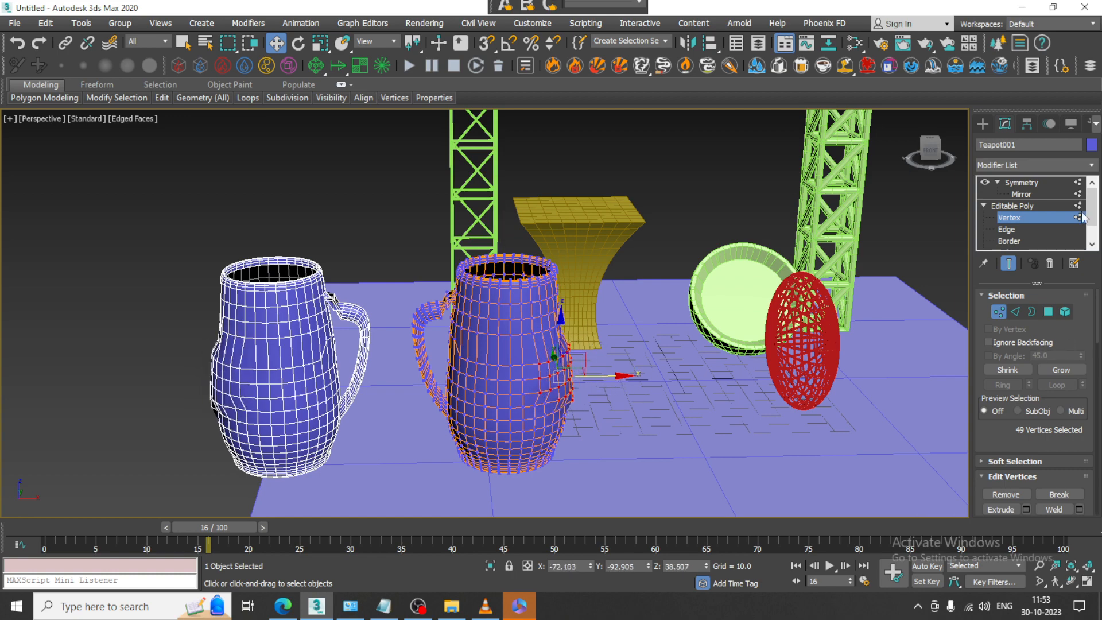
middle_click_drag(539, 304, 369, 301, "alt")
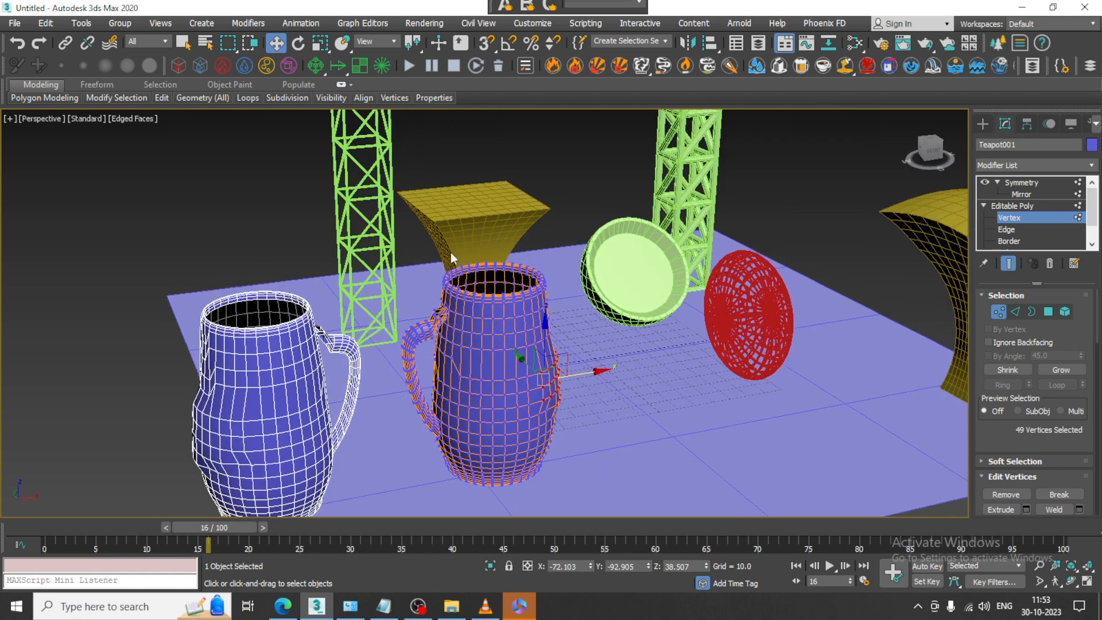
Select the original cup's rim vertices, switch to those low on the side opposite the handle, and move these outward along X to about -74.5
left_click_drag(564, 306, 564, 306)
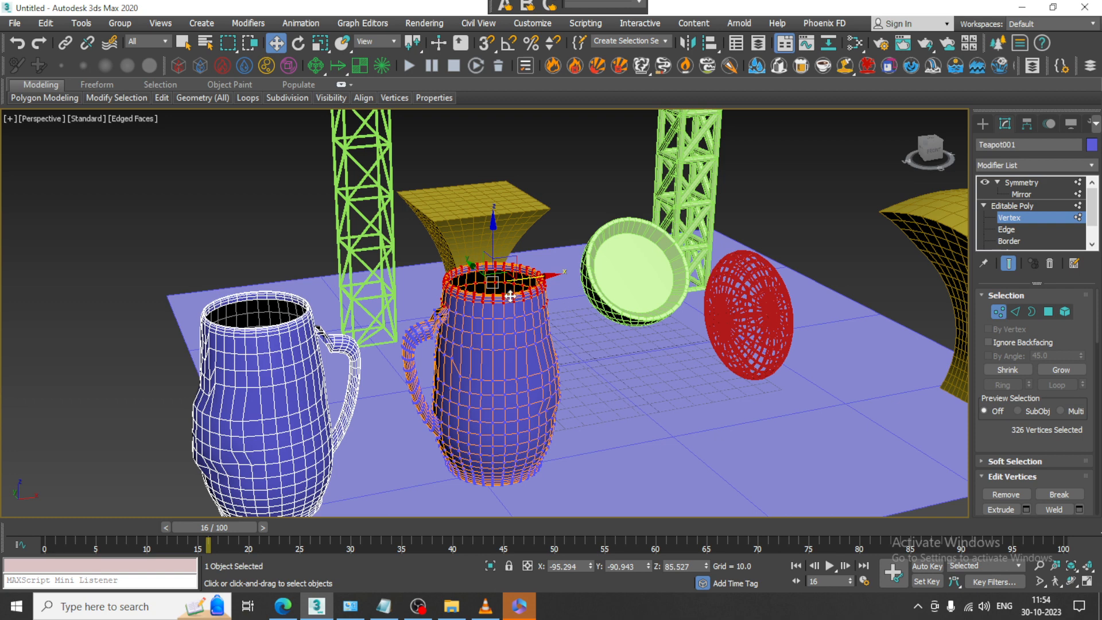
middle_click_drag(502, 306, 389, 447, "alt")
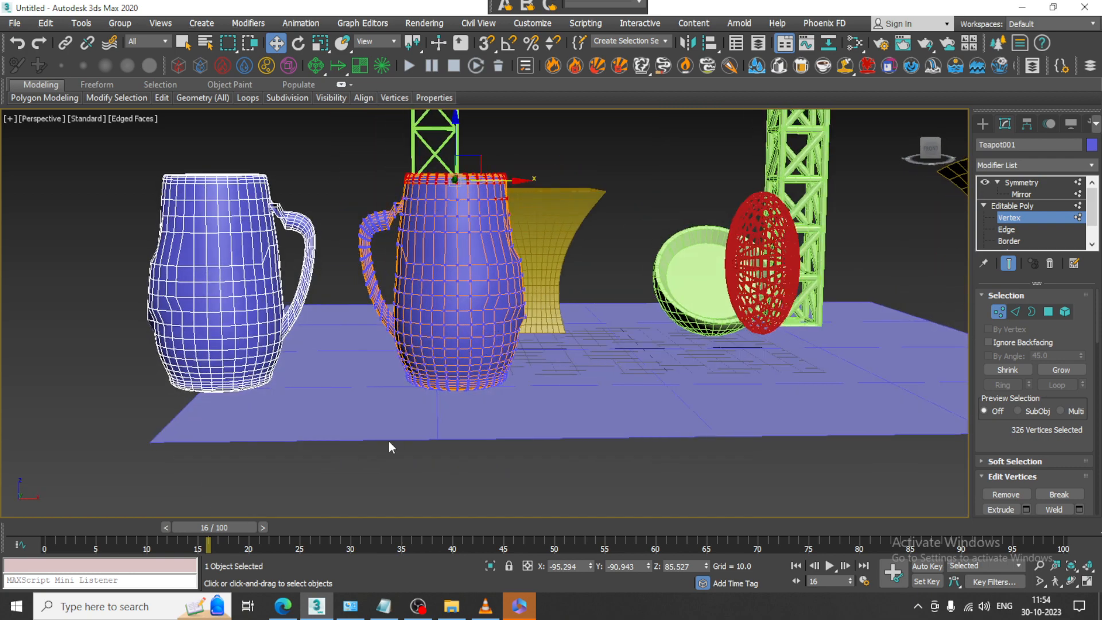
left_click_drag(574, 303, 575, 303)
left_click_drag(451, 320, 451, 332)
middle_click_drag(459, 318, 478, 321, "alt")
left_click_drag(569, 307, 498, 404)
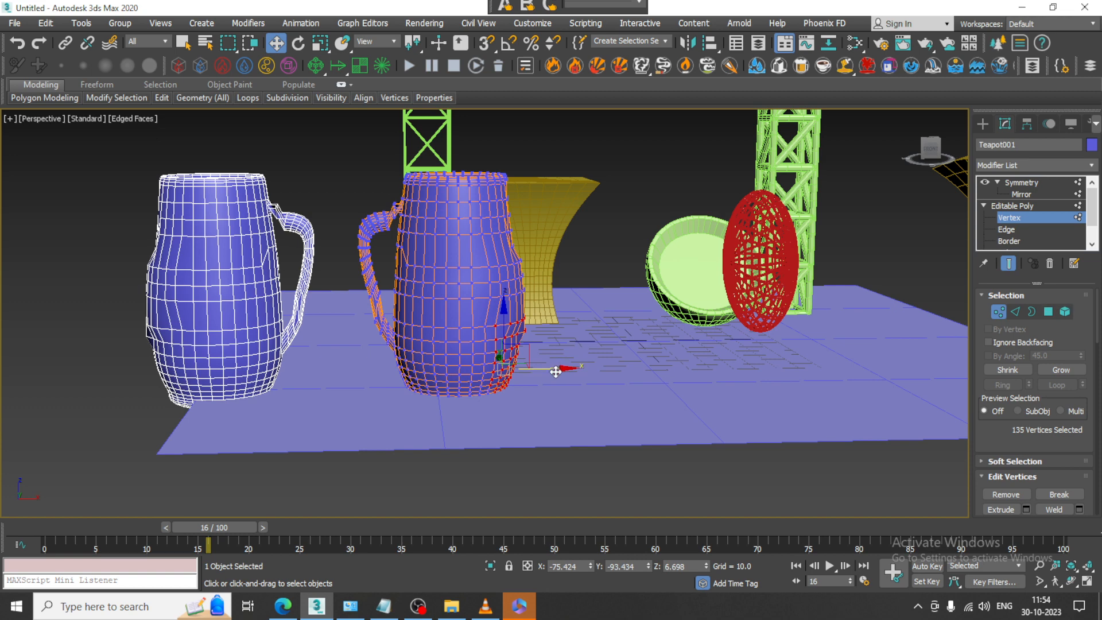
left_click_drag(542, 369, 550, 371)
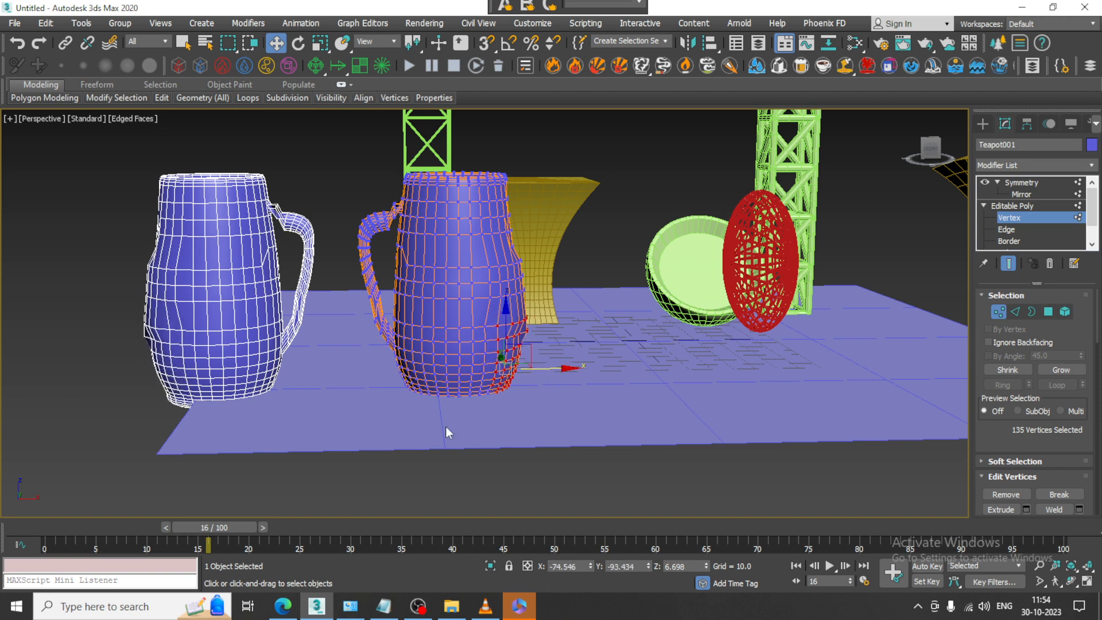
Select the rim vertices of the original cup and raise them along Z to about 94.3
left_click_drag(351, 315, 446, 425)
left_click_drag(461, 369, 473, 374)
left_click_drag(370, 142, 528, 191)
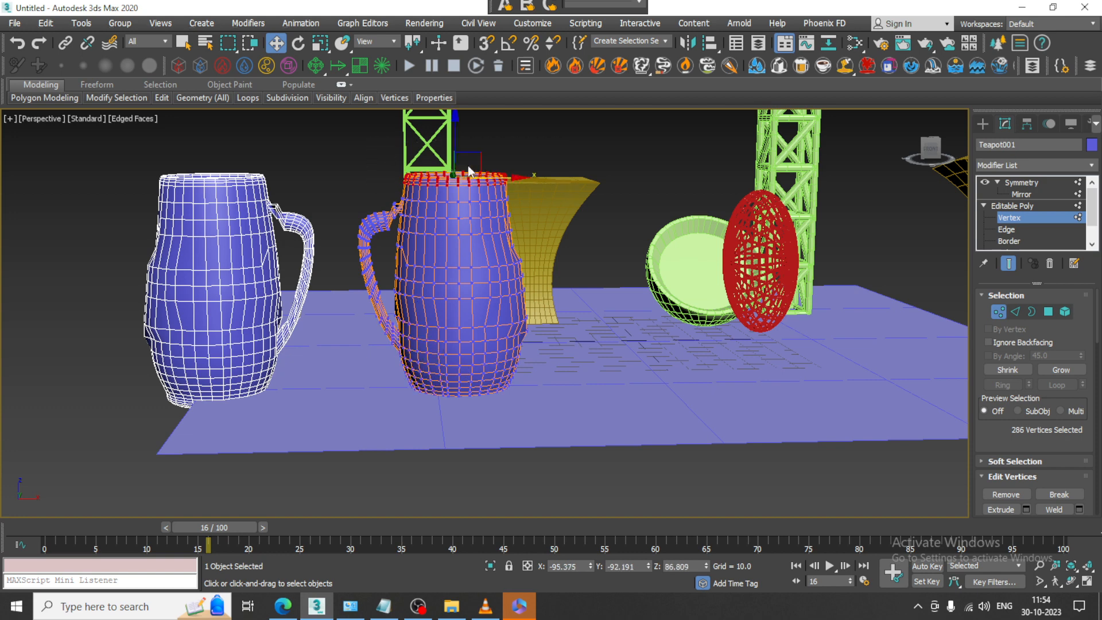
left_click_drag(455, 143, 458, 127)
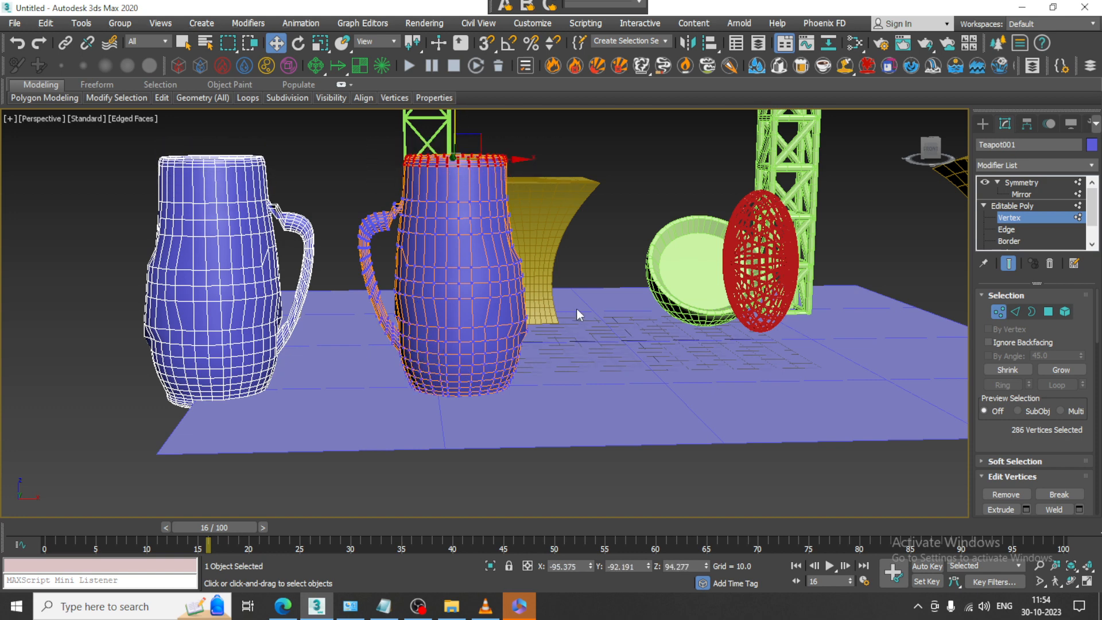
scroll(618, 305, "down", 5)
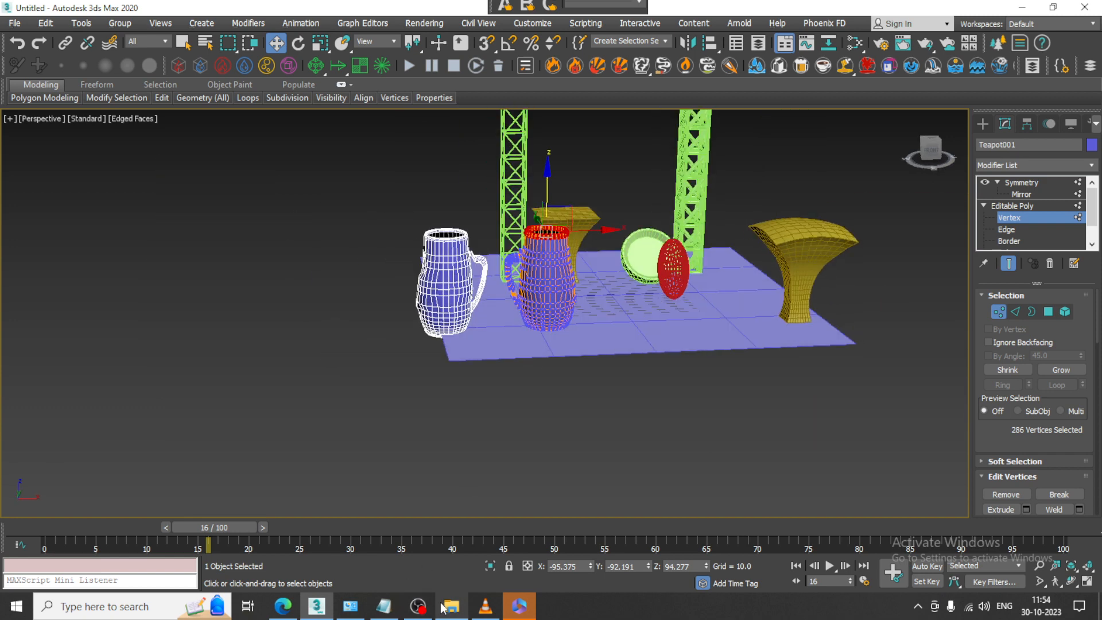
Switch to the Notepad modifier list, add "Symmetry" on a new line below Stretch, and return to 3ds Max
left_click(393, 605)
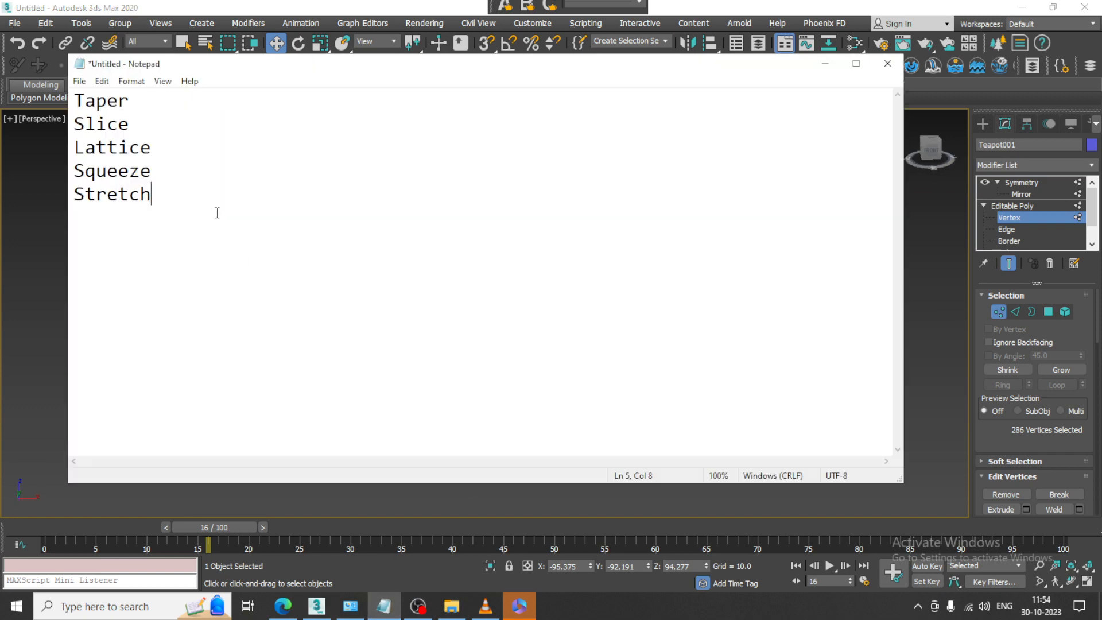
key("Return")
type("Symmetry")
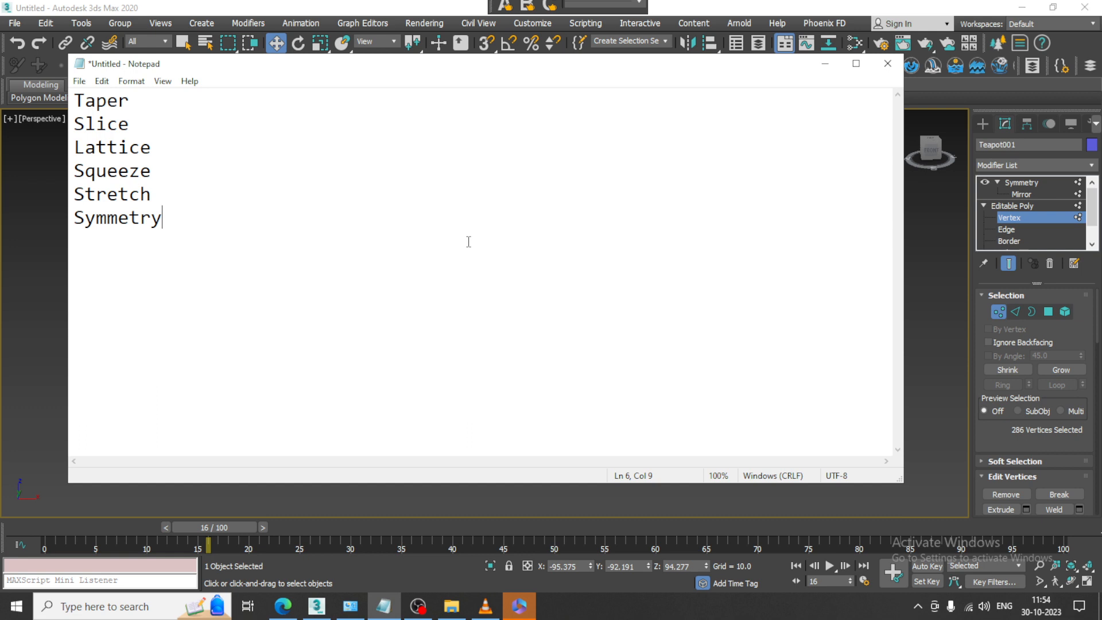
left_click(825, 63)
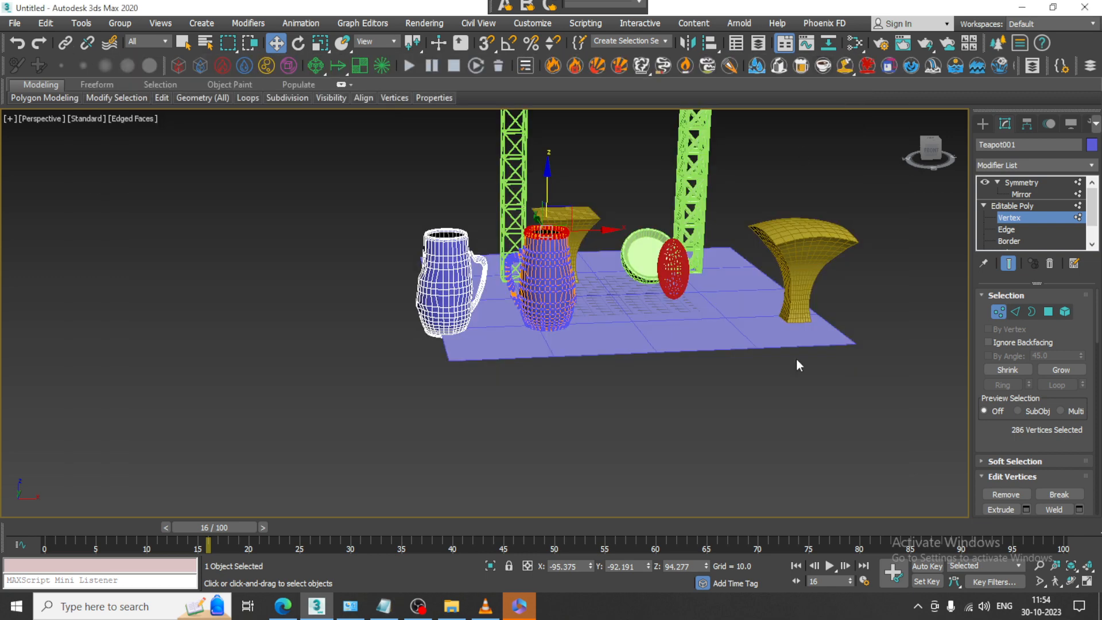
middle_click_drag(581, 316, 601, 345, "alt")
middle_click_drag(602, 344, 551, 442)
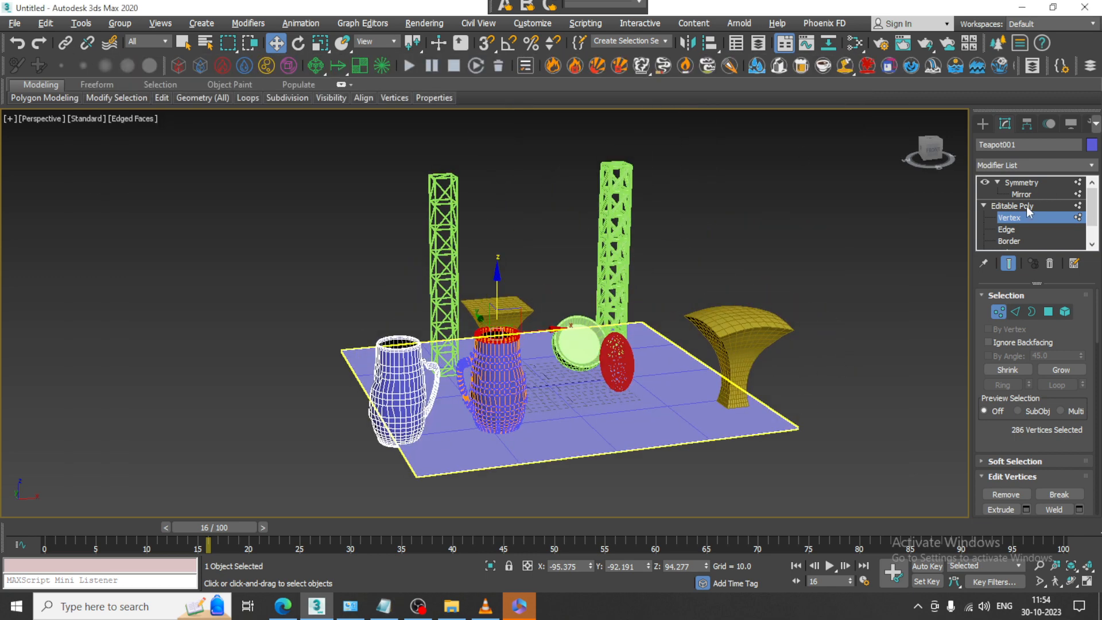